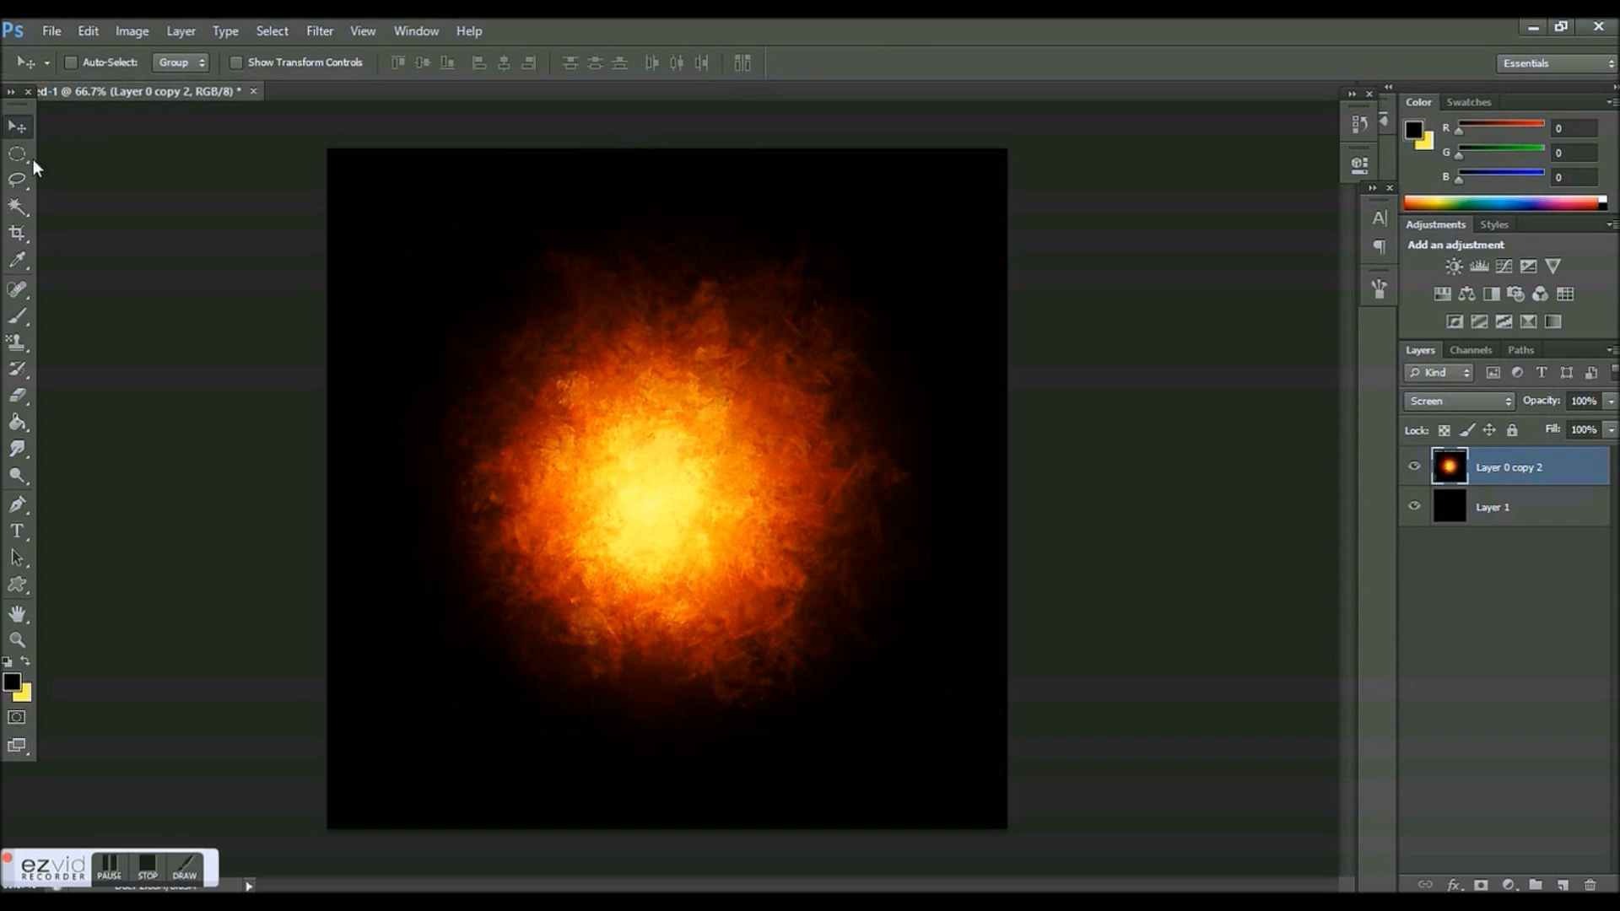
With the Move tool, shift the fireball layer, Layer 0 copy 2, slightly upward.
click(23, 155)
click(24, 120)
click(7, 177)
click(26, 128)
mouse_move(620, 441)
mouse_down()
mouse_move(495, 503)
mouse_move(693, 481)
mouse_move(624, 455)
mouse_up()
mouse_move(607, 521)
mouse_down()
mouse_move(529, 463)
mouse_move(622, 529)
mouse_move(605, 526)
mouse_up()
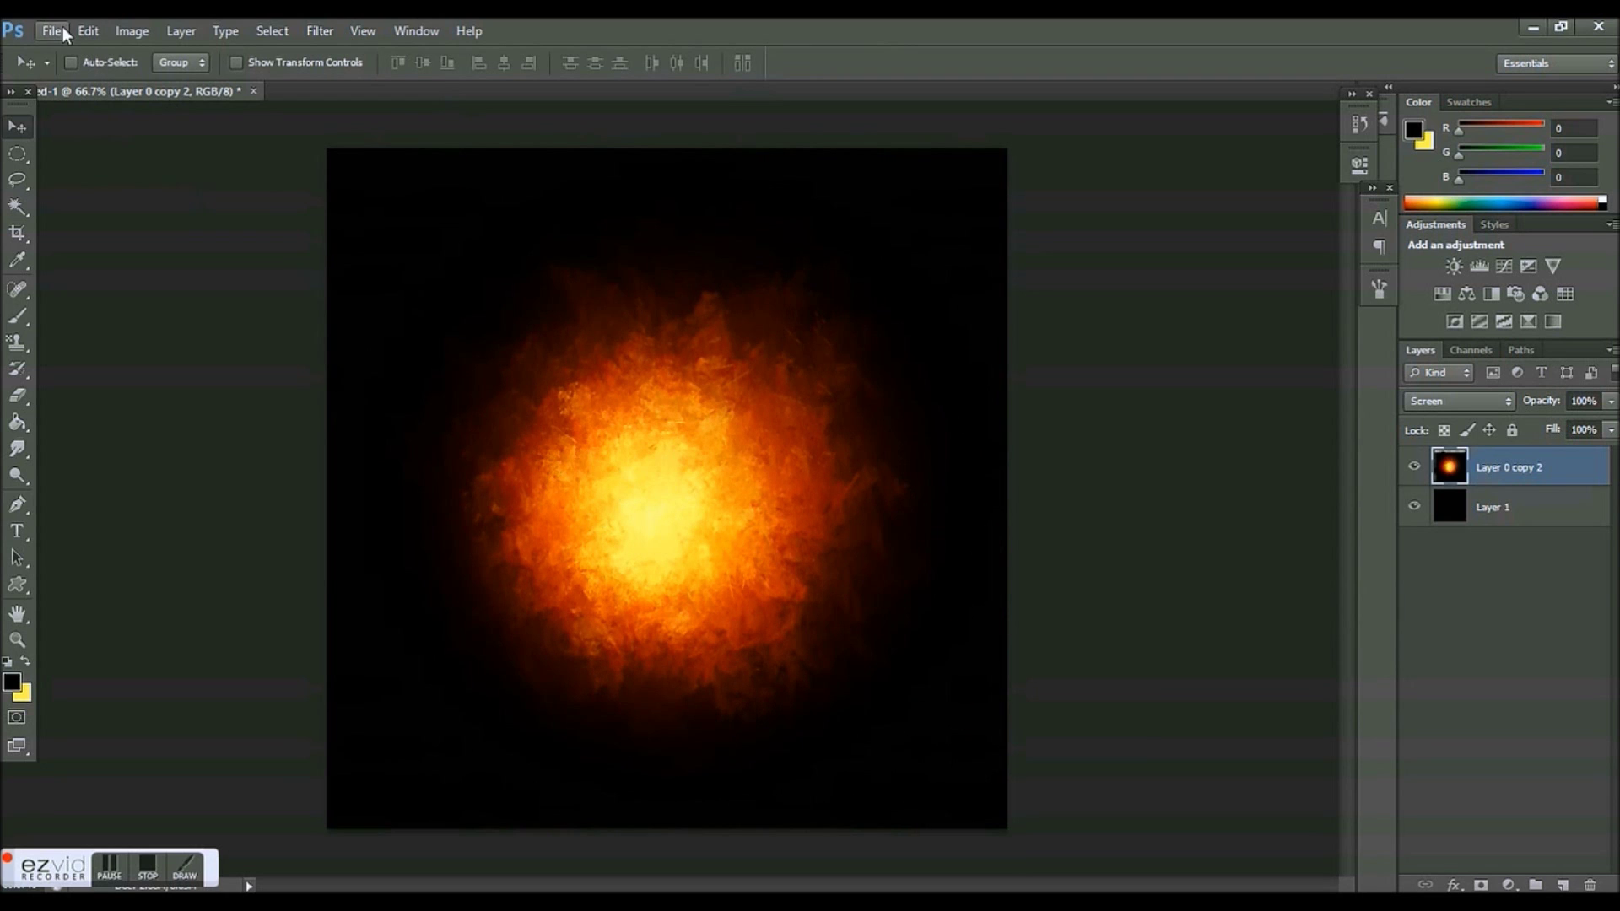
Try Color Dodge blending on the fireball layer, then return it to Screen.
click(1426, 399)
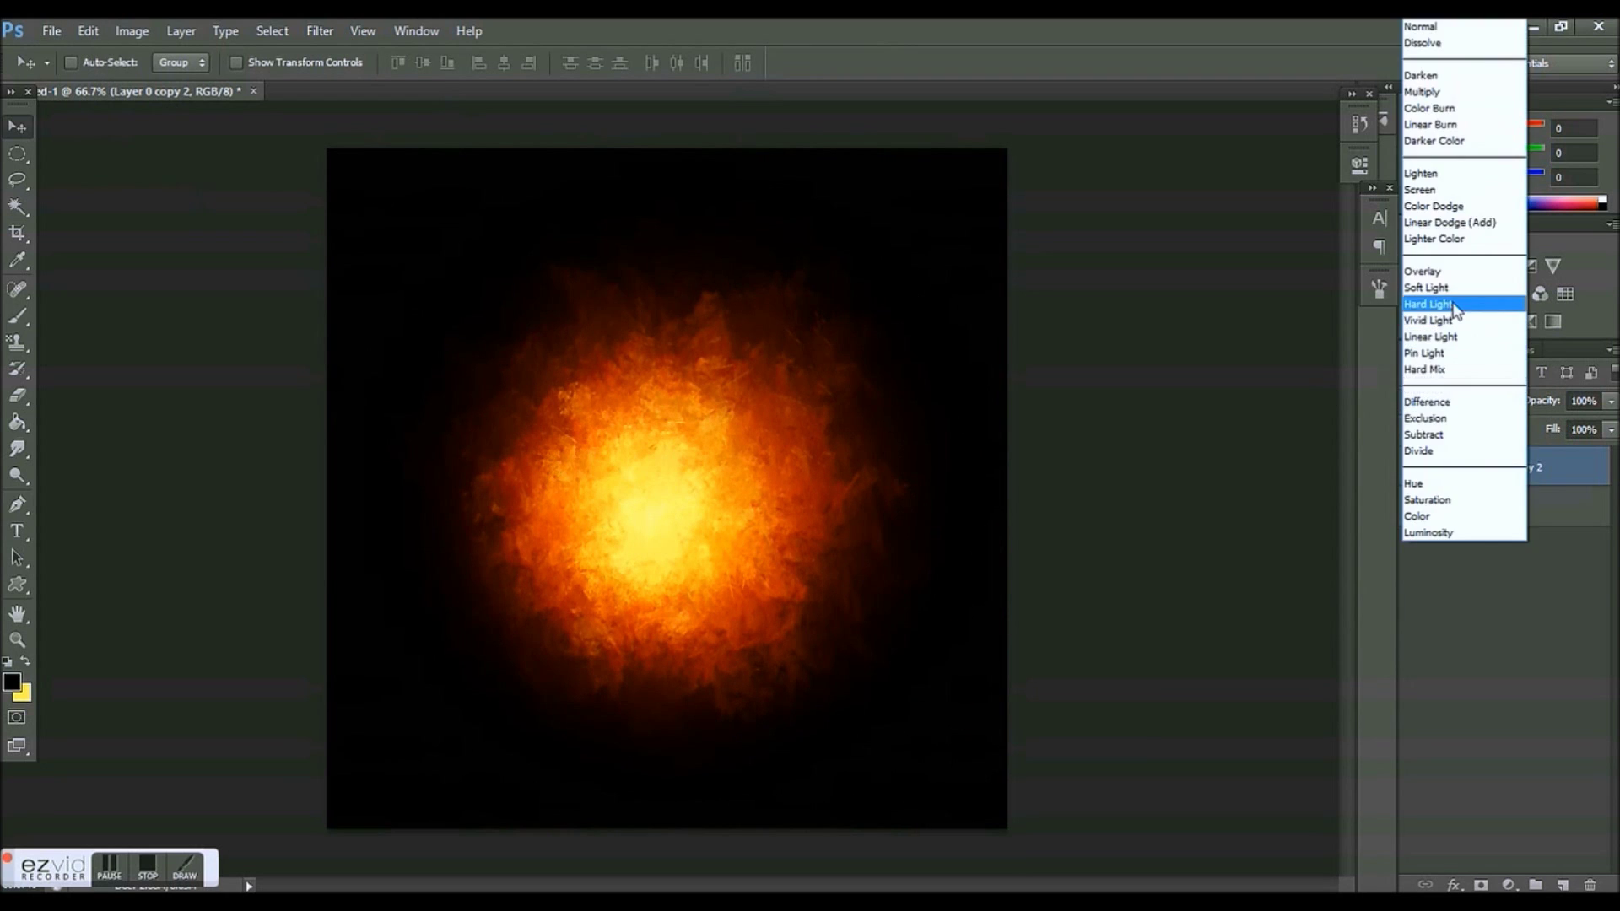
click(1467, 205)
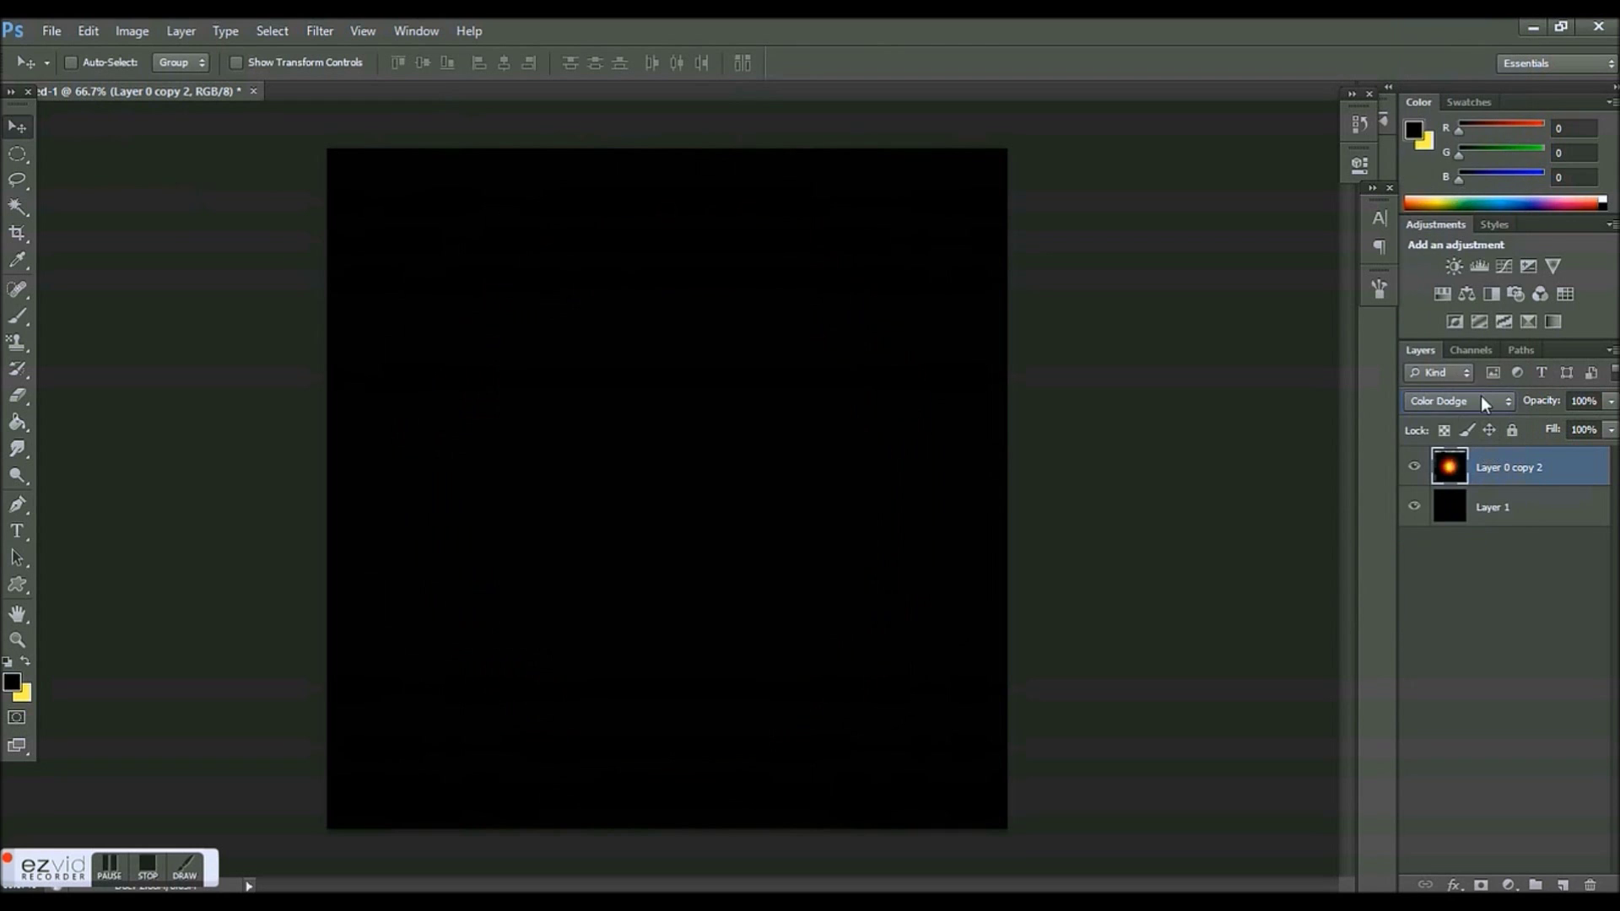
click(1480, 400)
click(1476, 186)
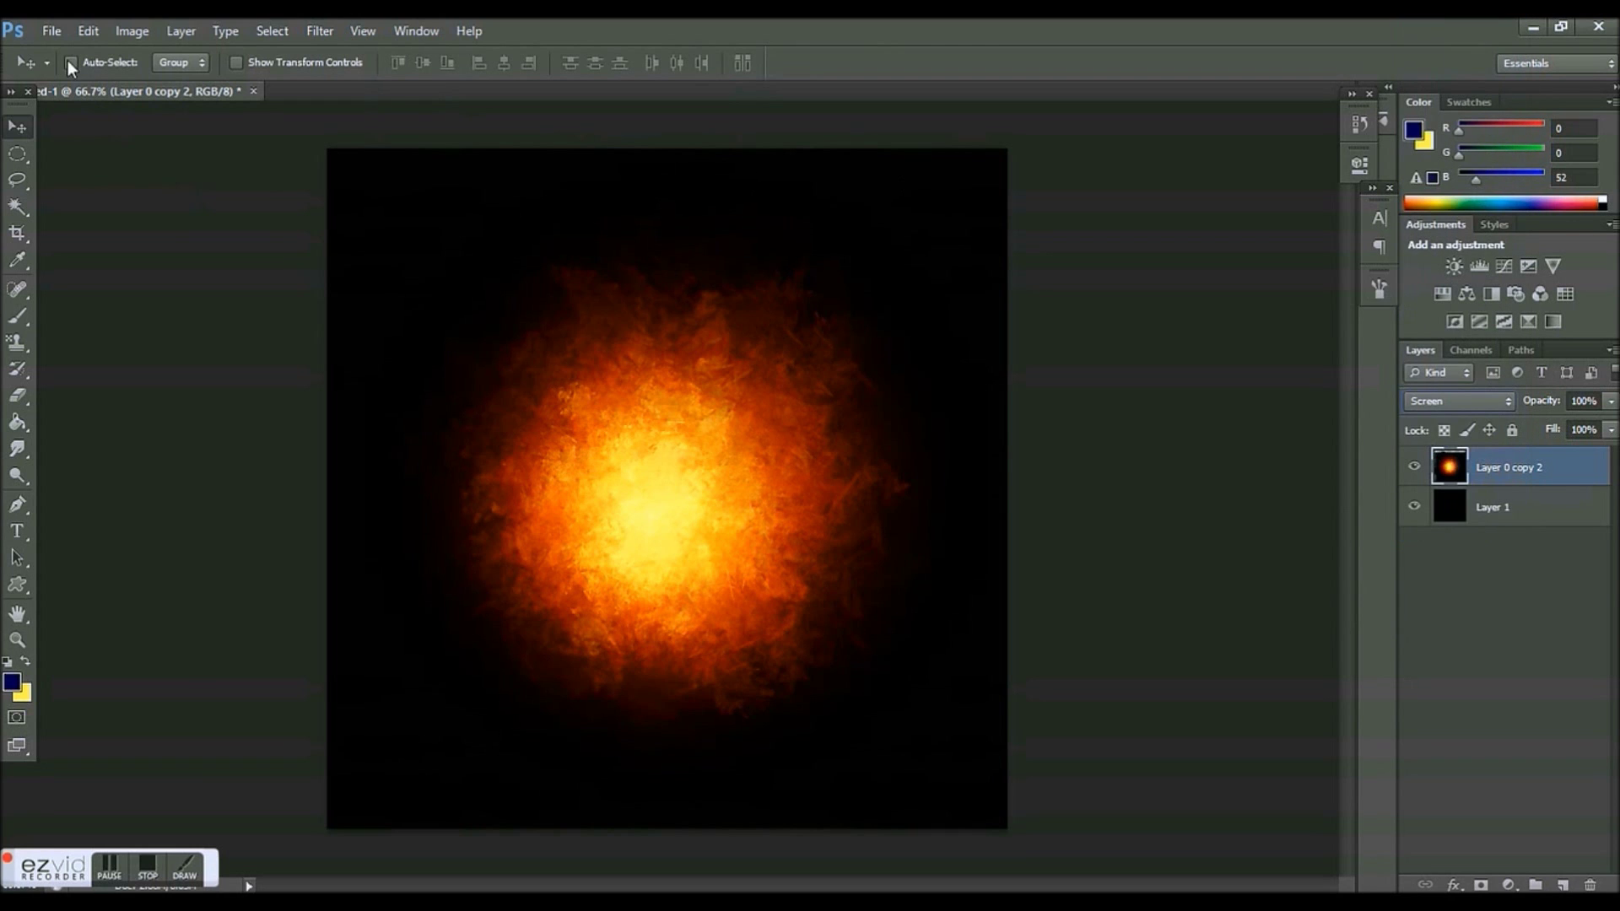
Reselect the Move tool and open the File menu.
click(19, 154)
click(17, 127)
click(58, 29)
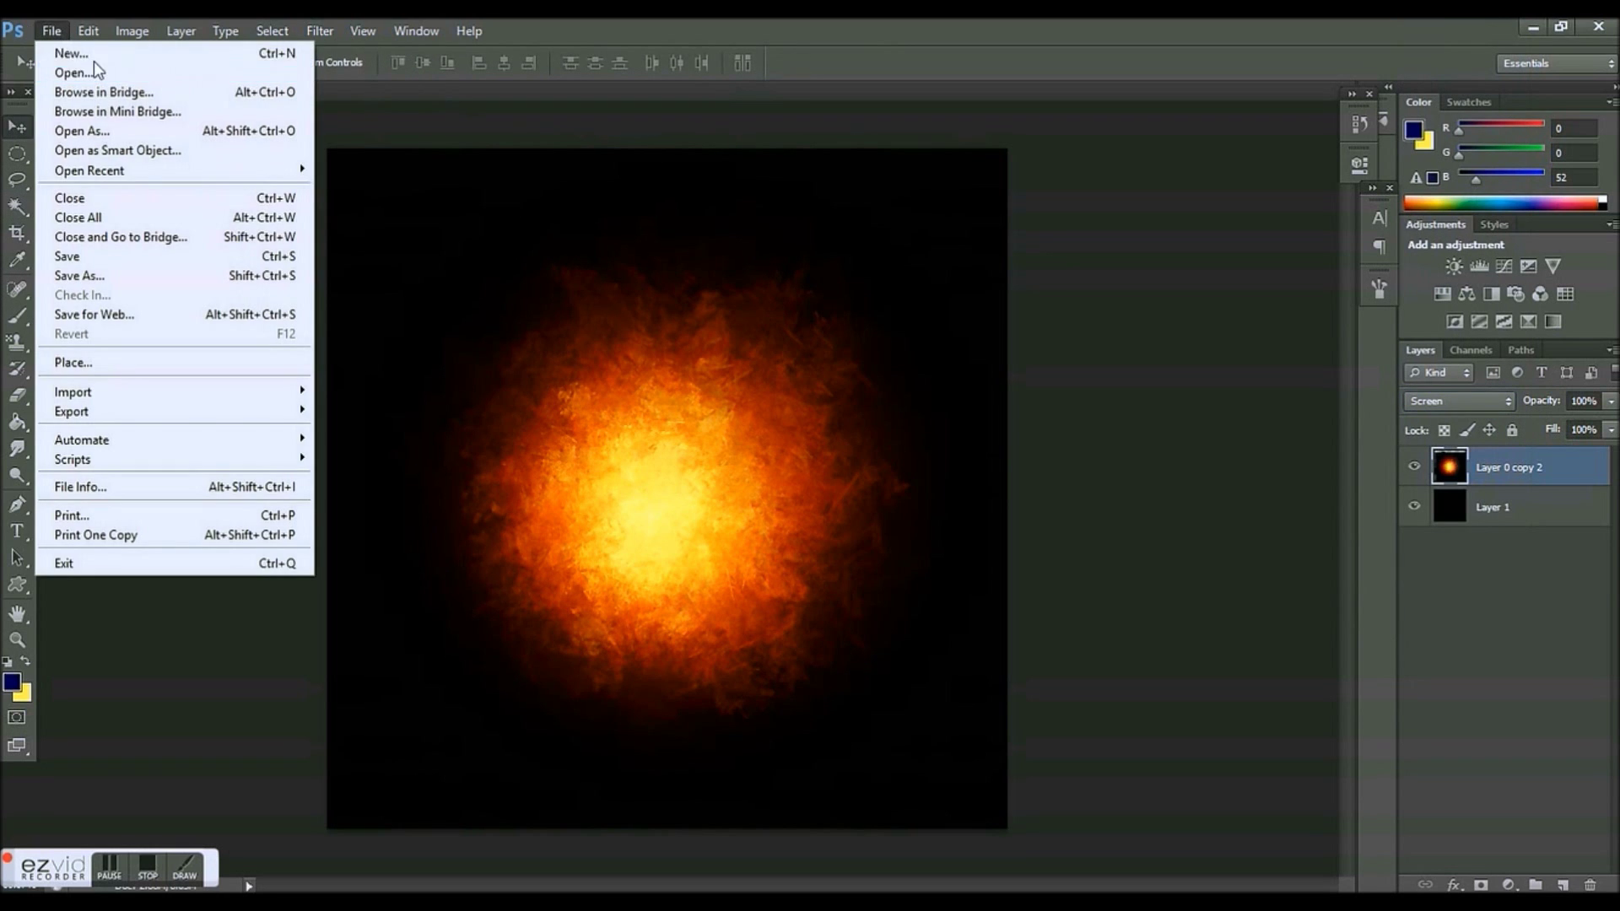
Create a new 1000 × 1000 px, 72 ppi document with a transparent background.
click(94, 61)
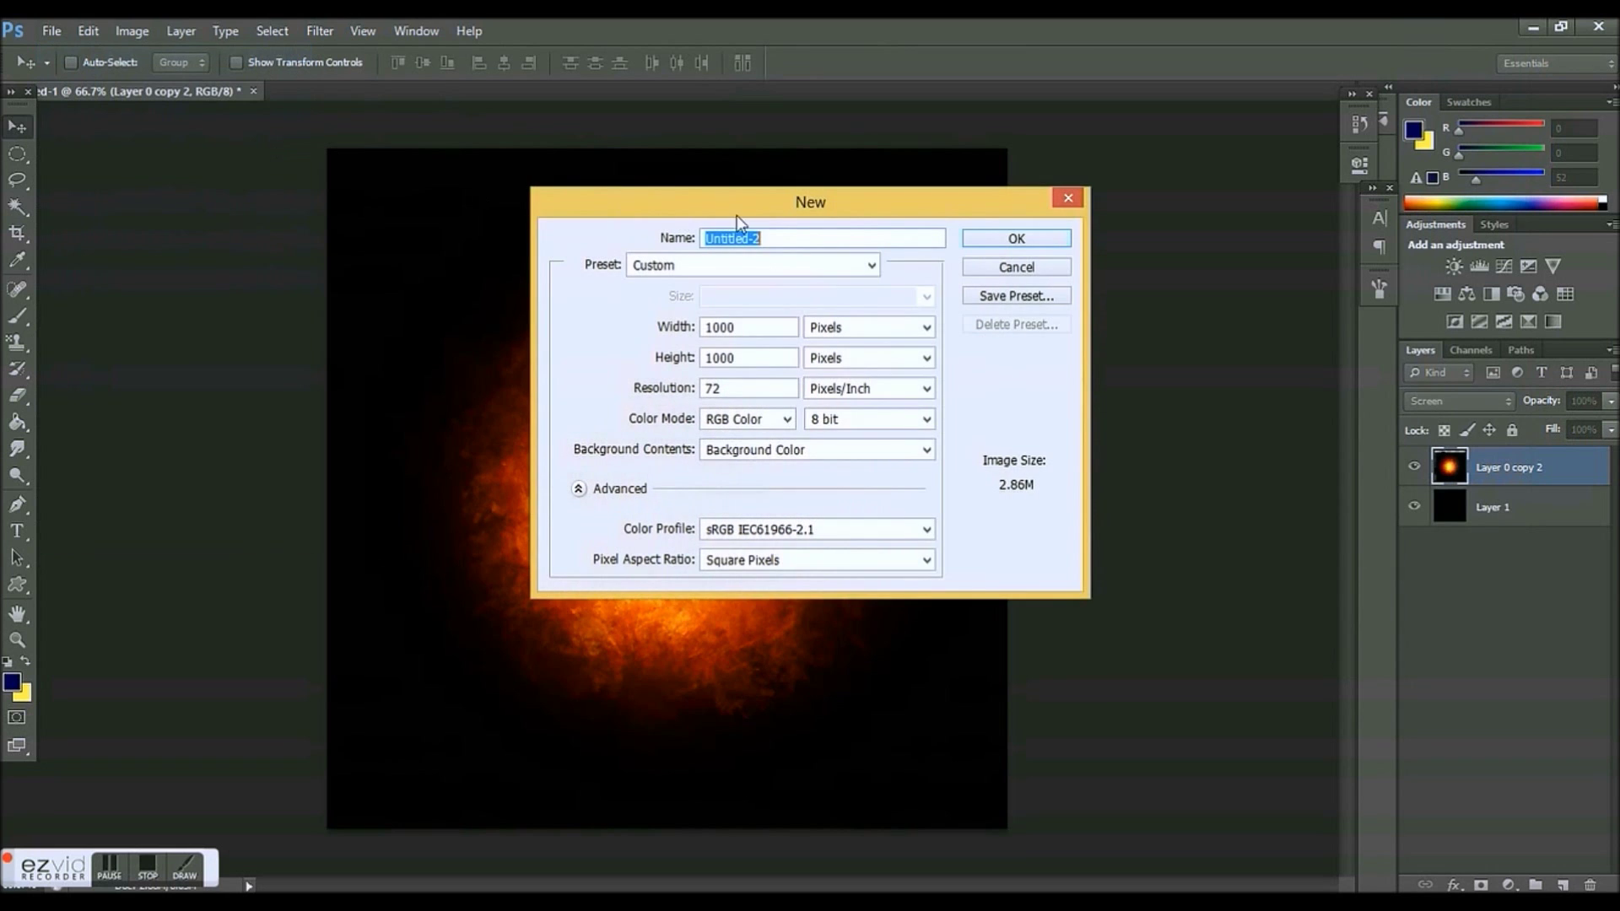
drag(769, 206, 1012, 266)
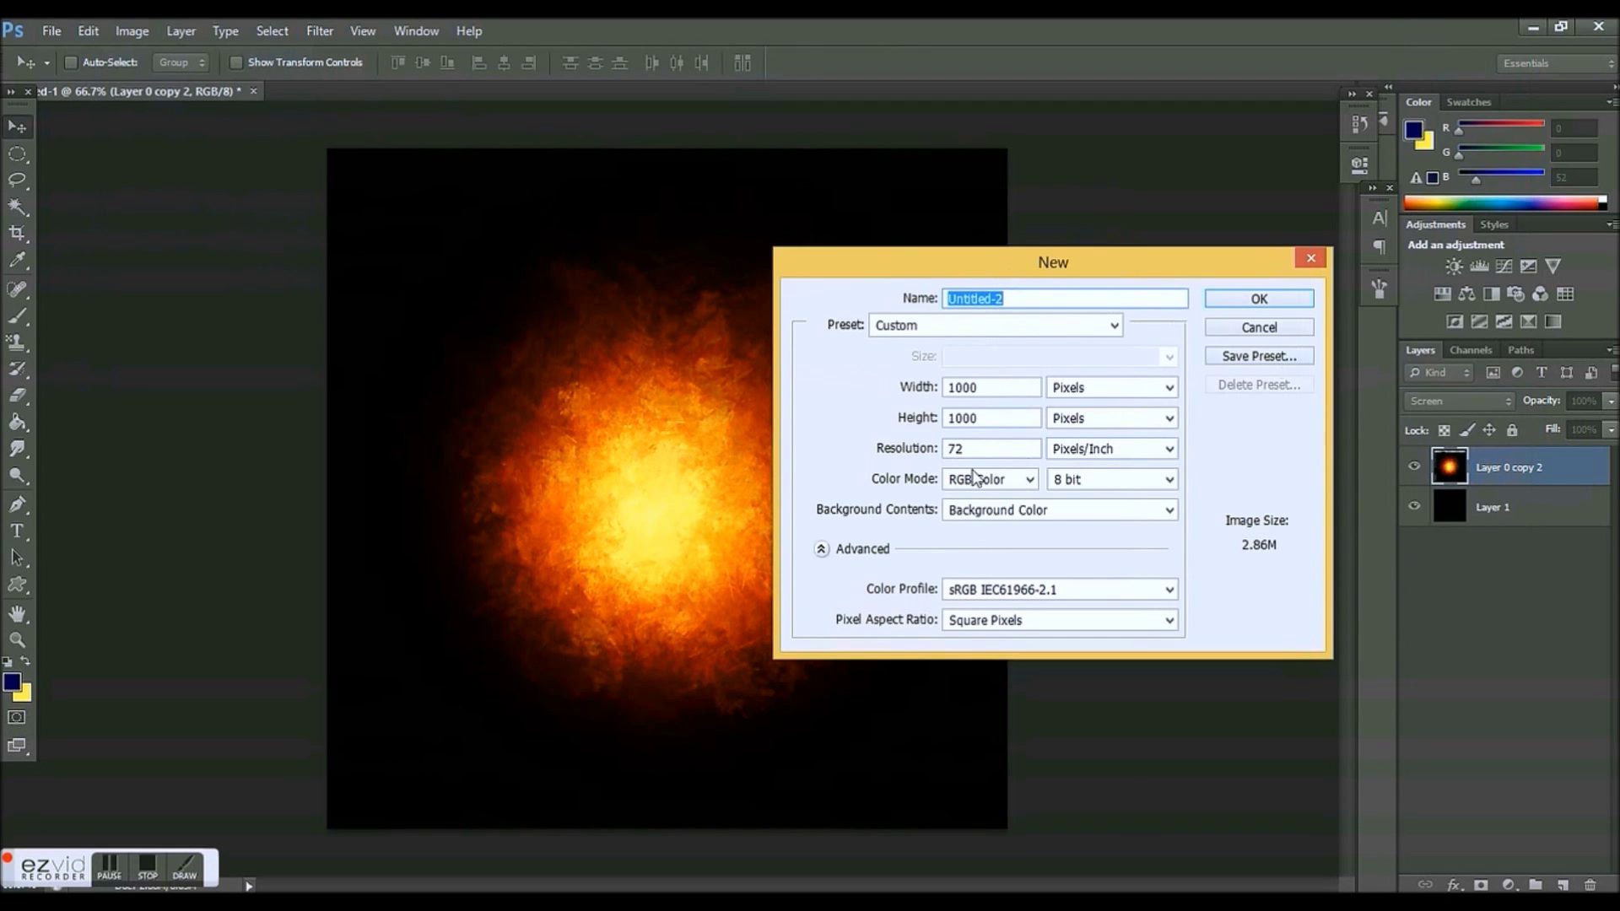
click(1051, 511)
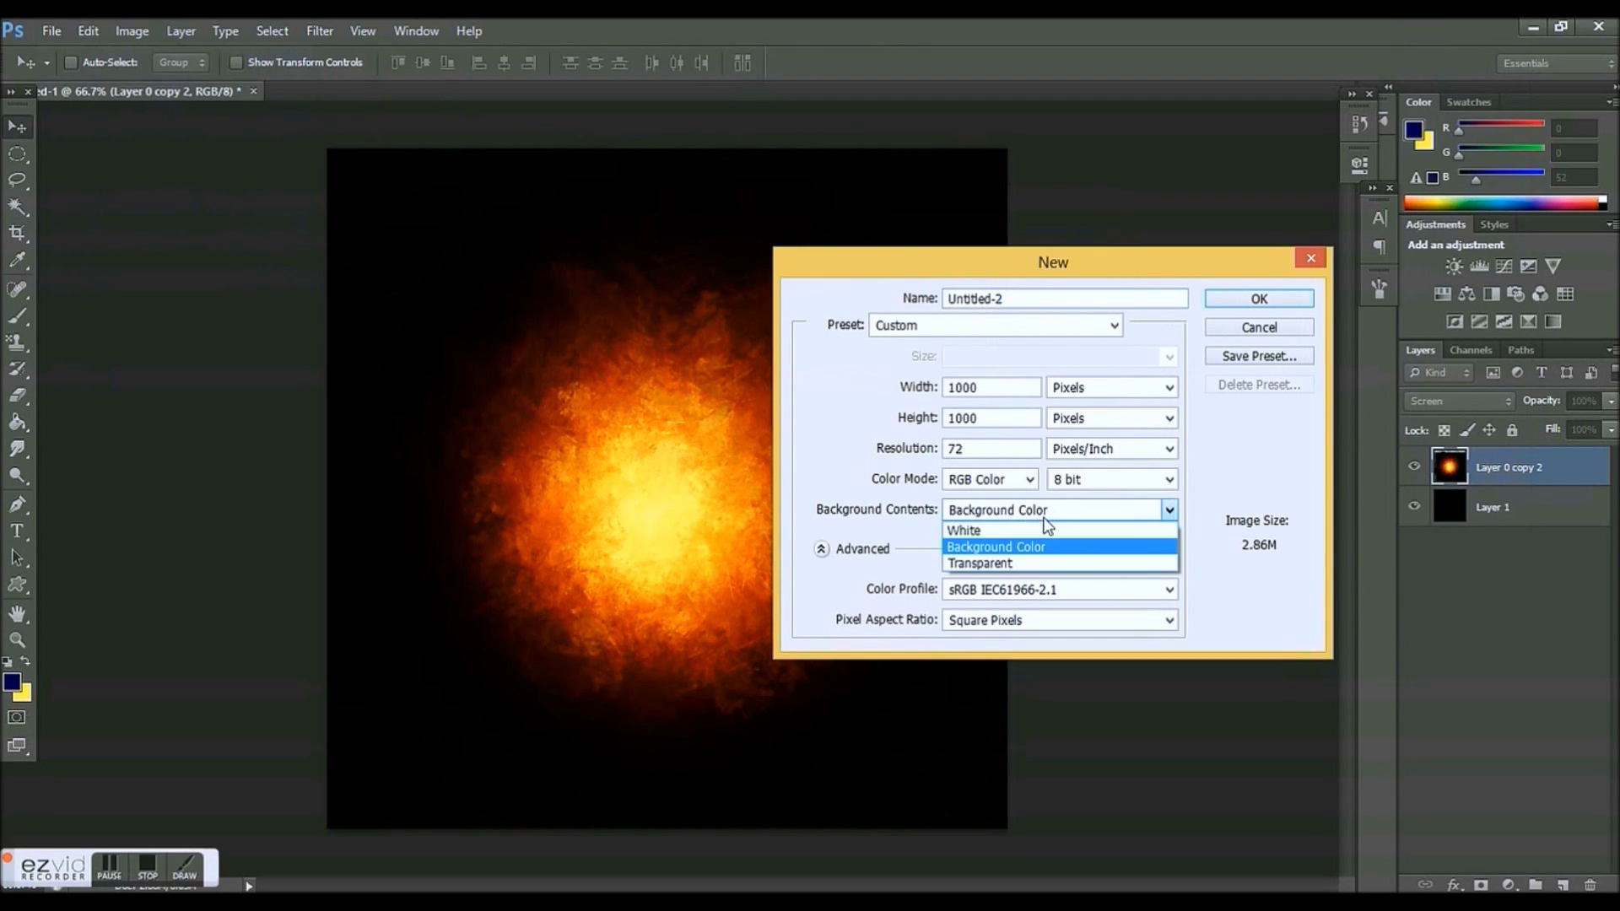
click(1013, 560)
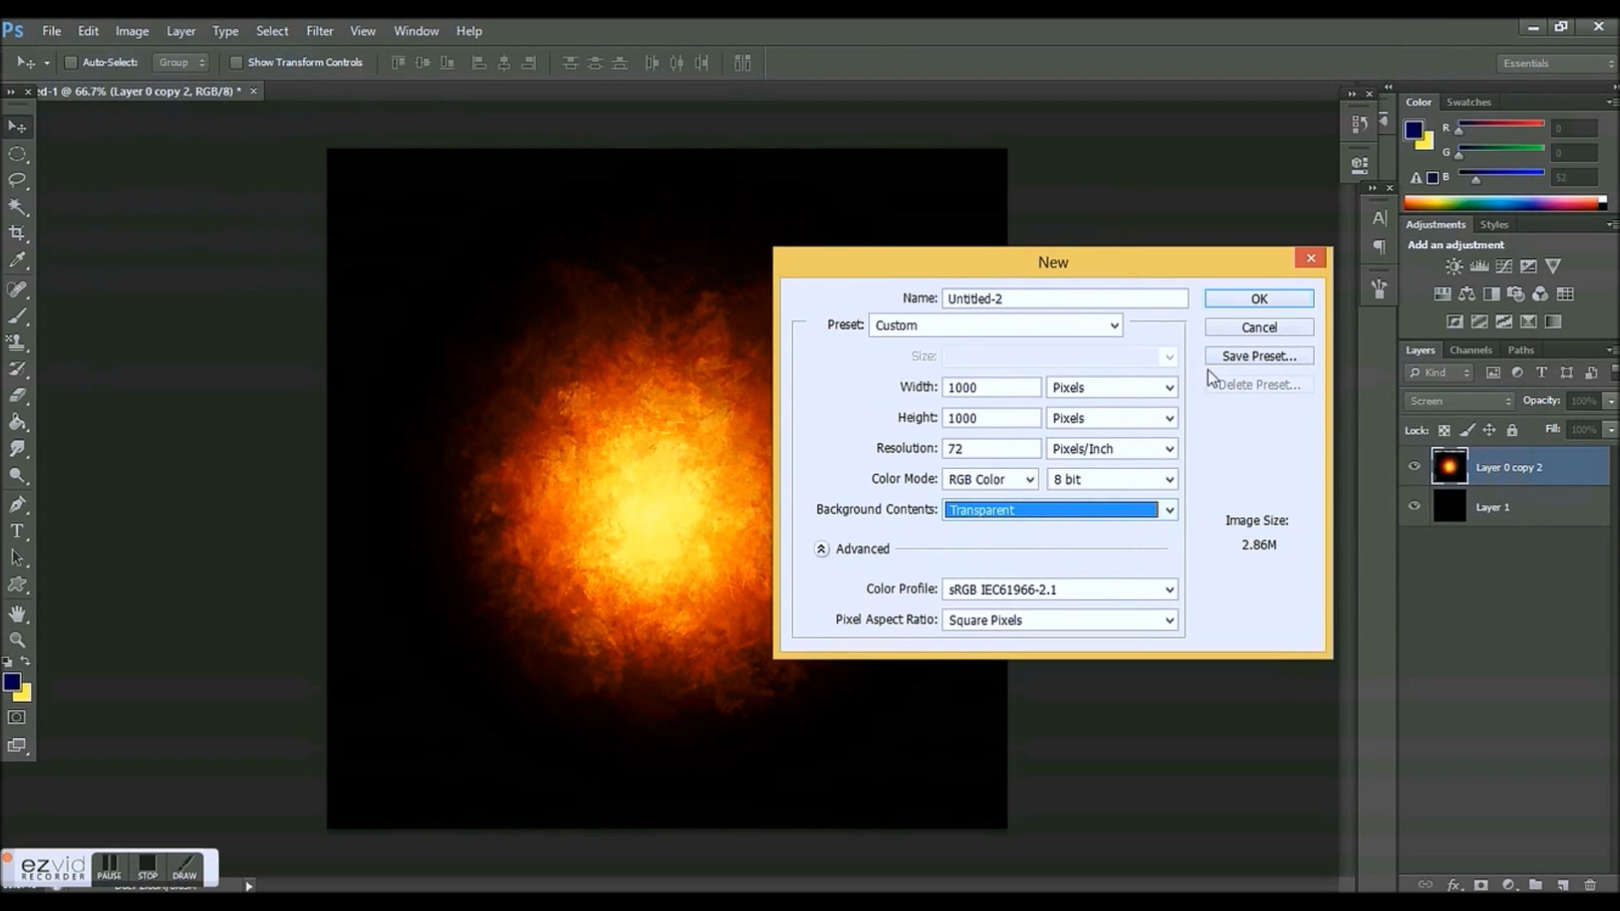
click(1284, 295)
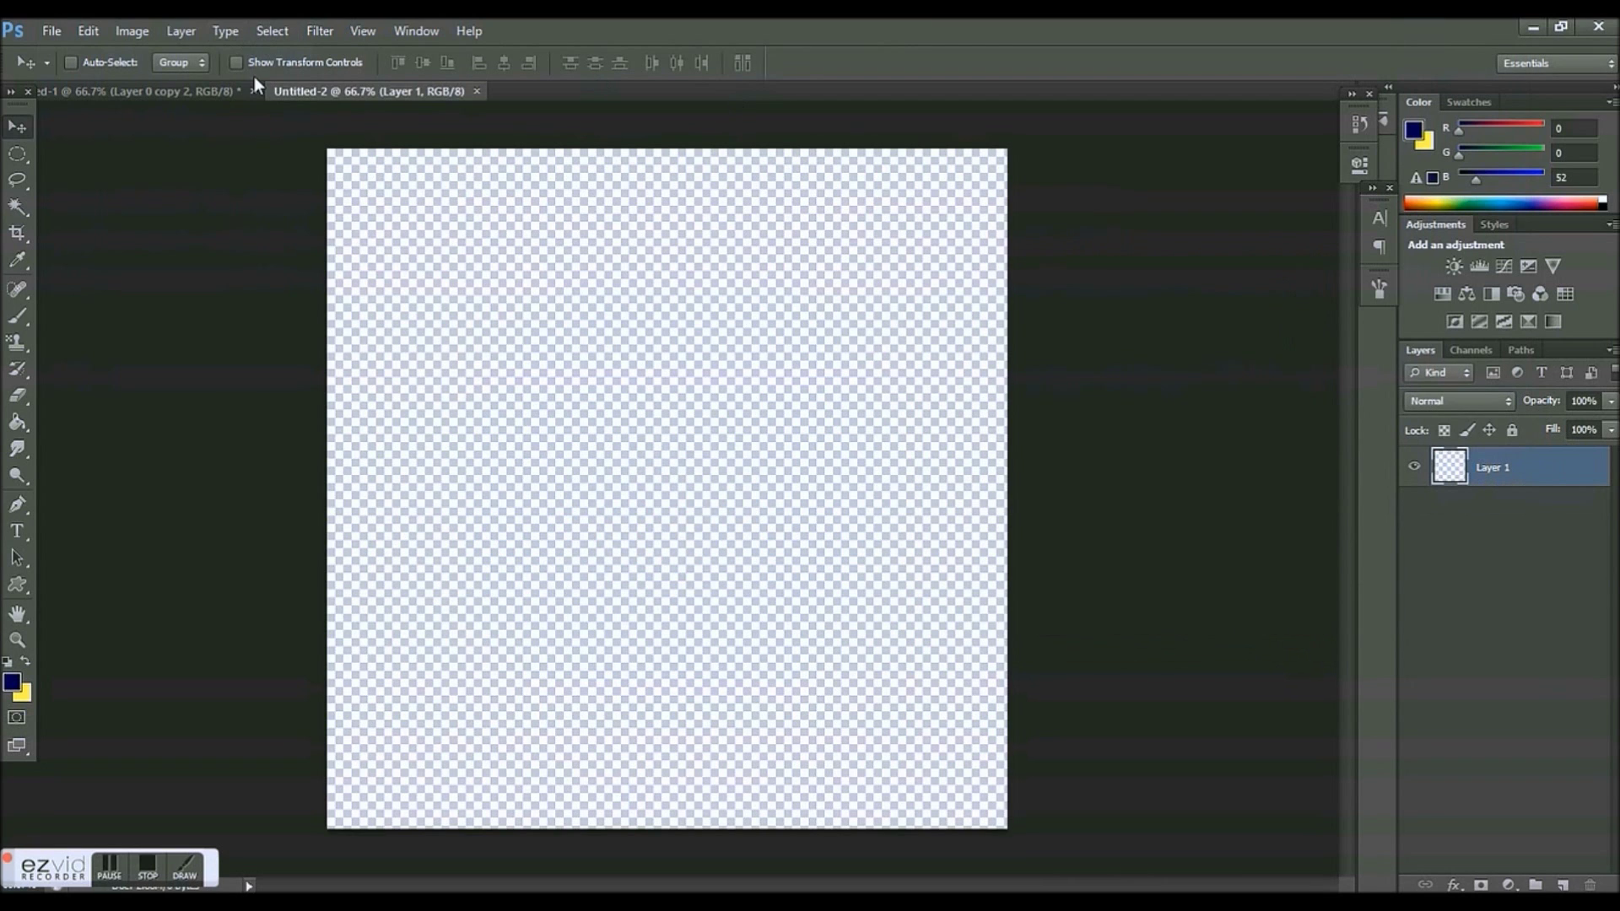
Close the fireball document without saving and reset colours to black and white.
click(253, 91)
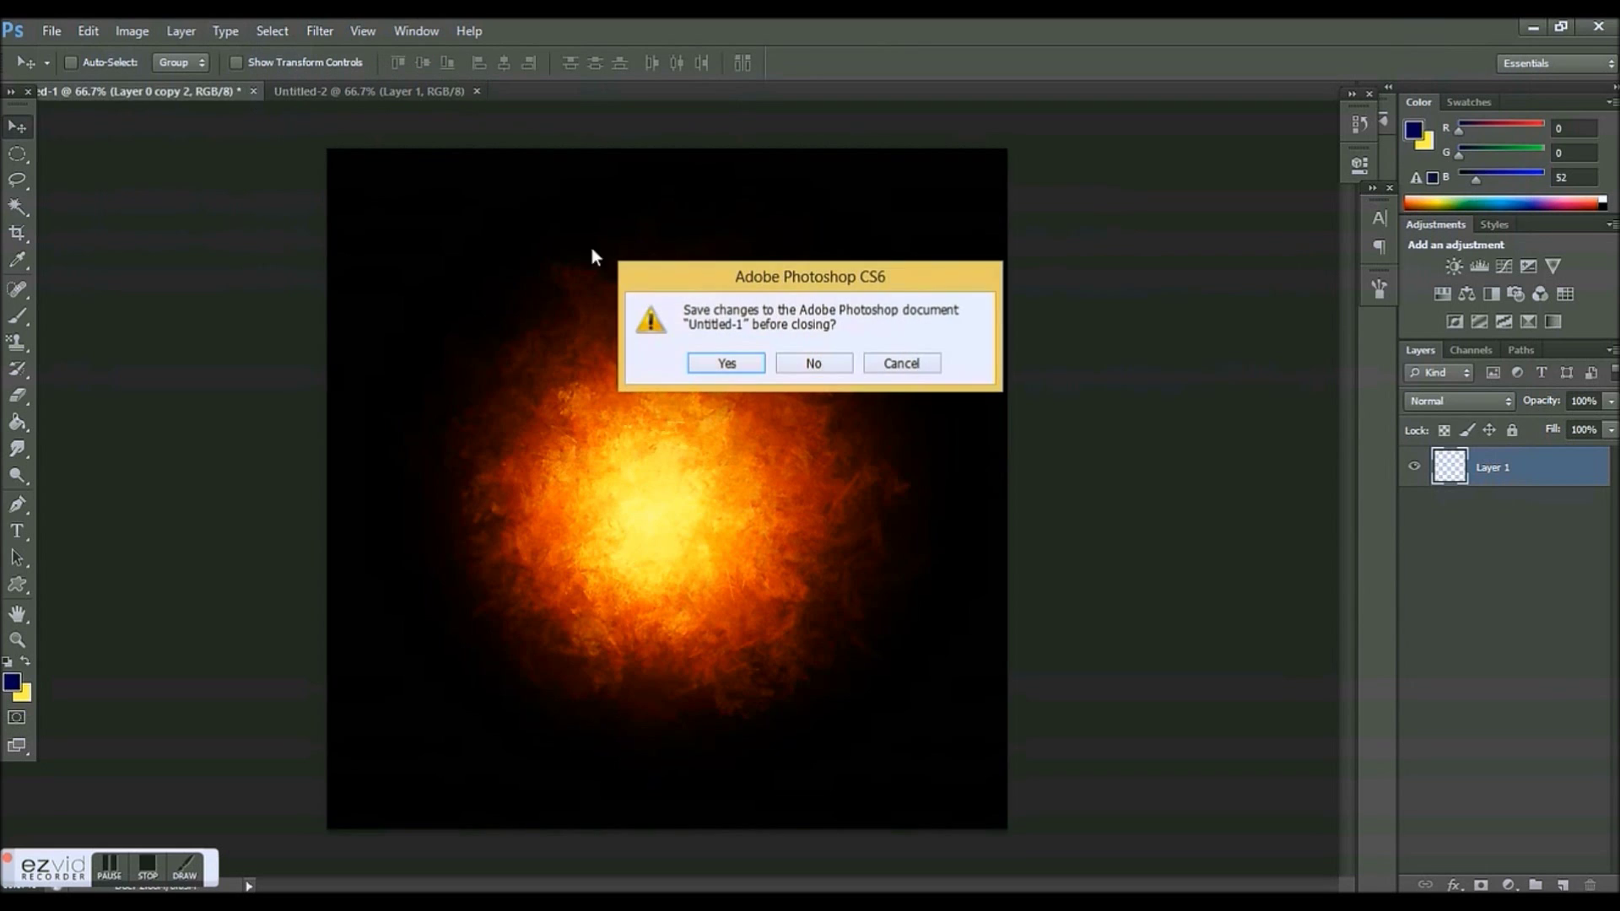
click(840, 366)
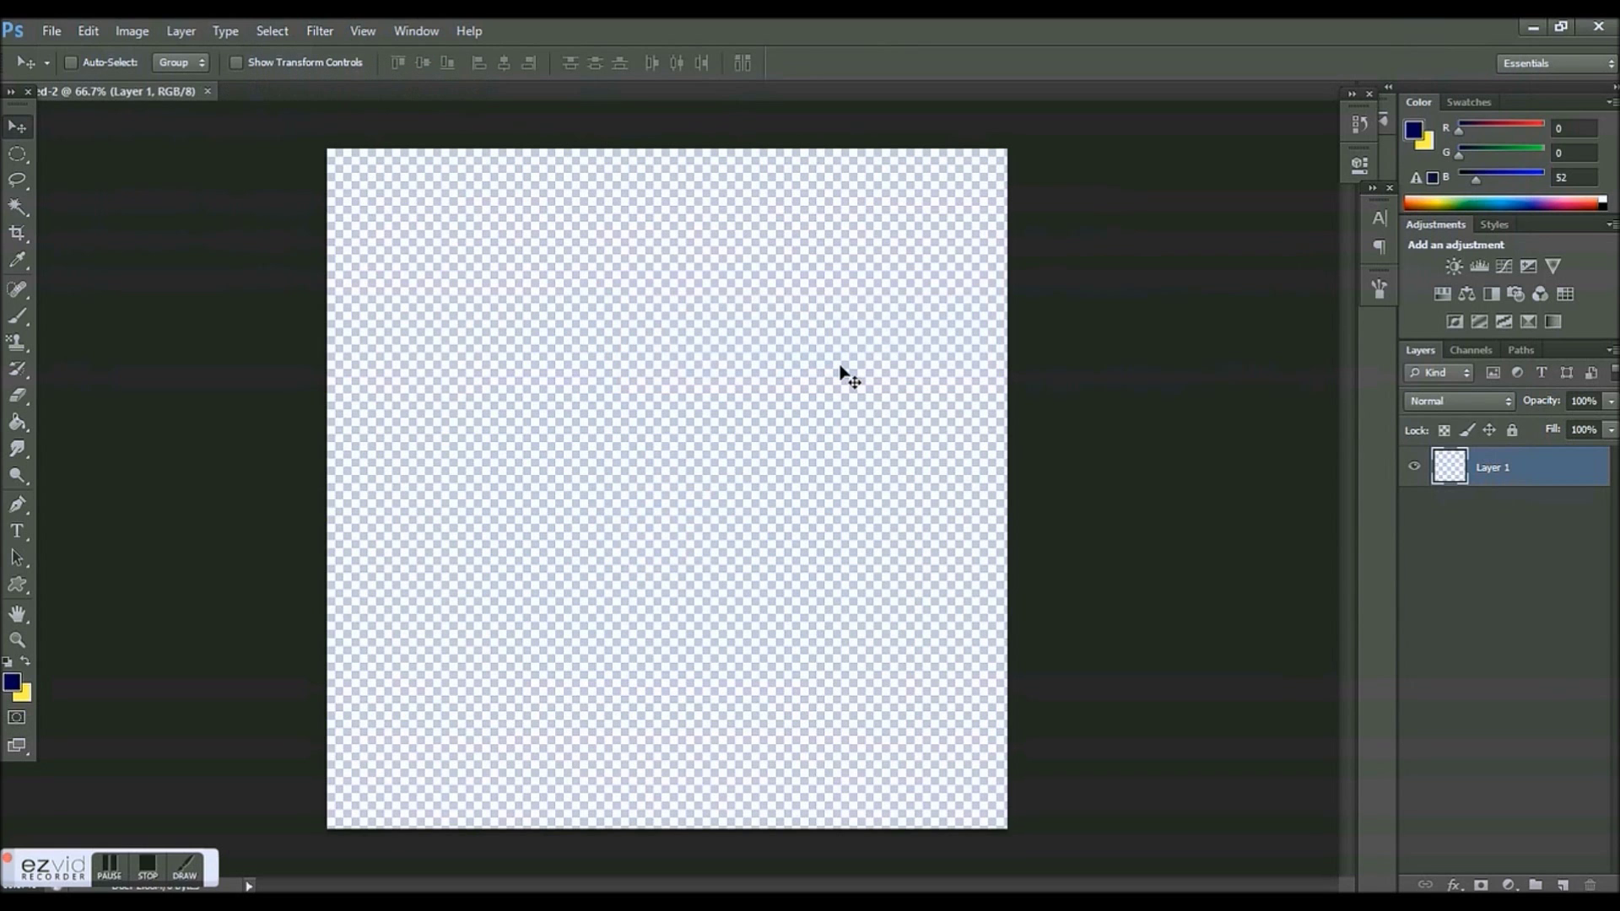
click(7, 663)
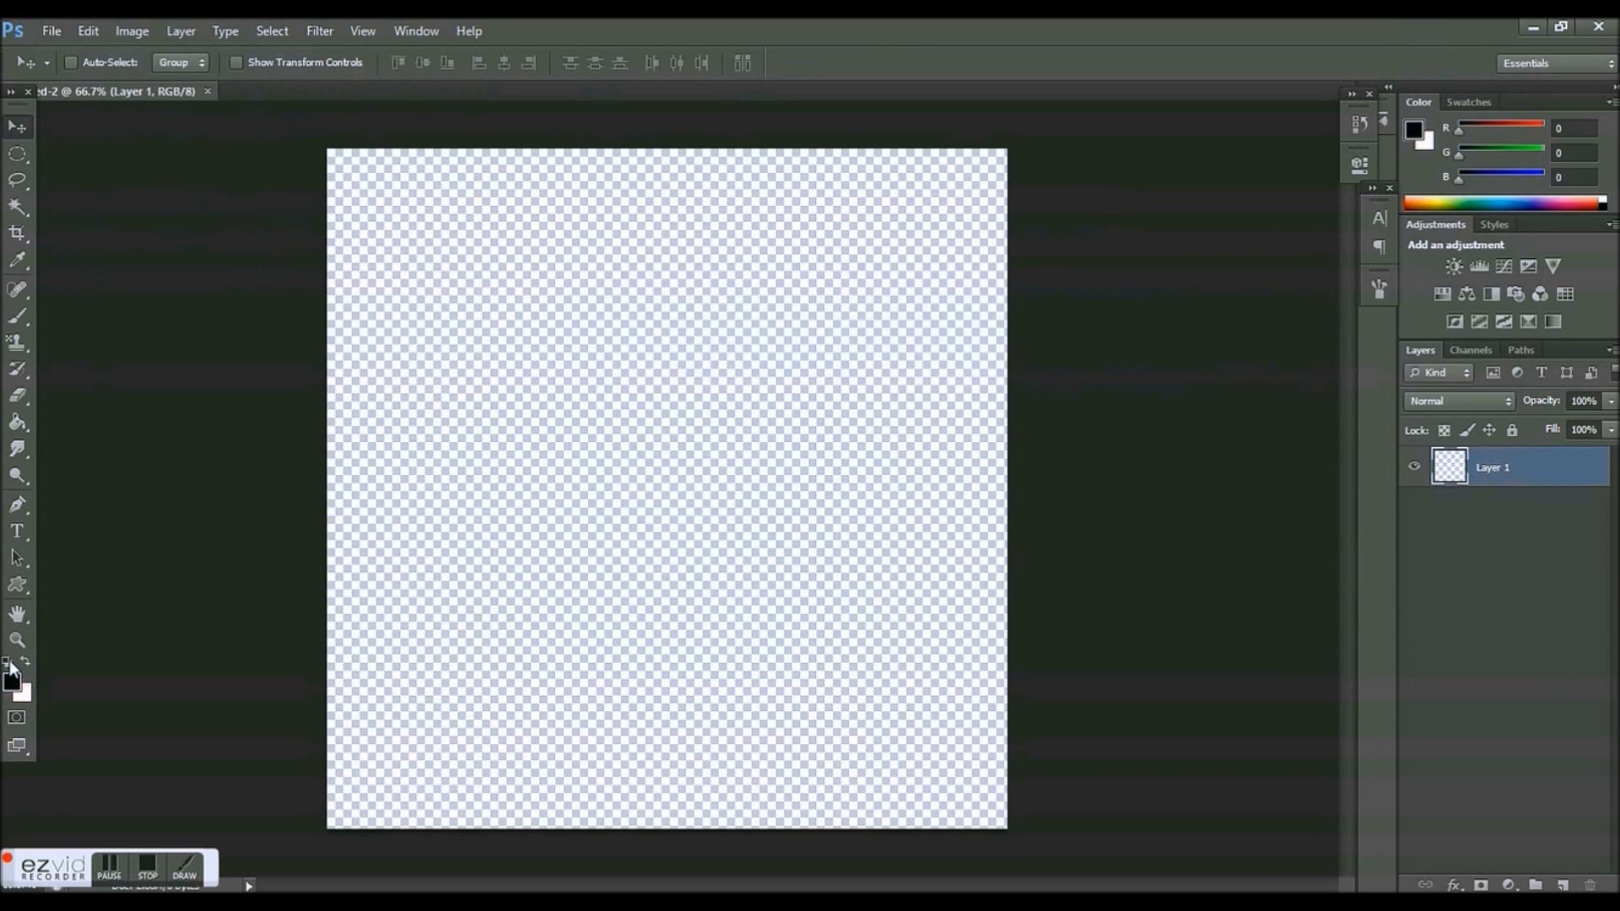
Fill Layer 1 with black using the Paint Bucket and add an empty Layer 2 above it.
click(19, 422)
click(724, 492)
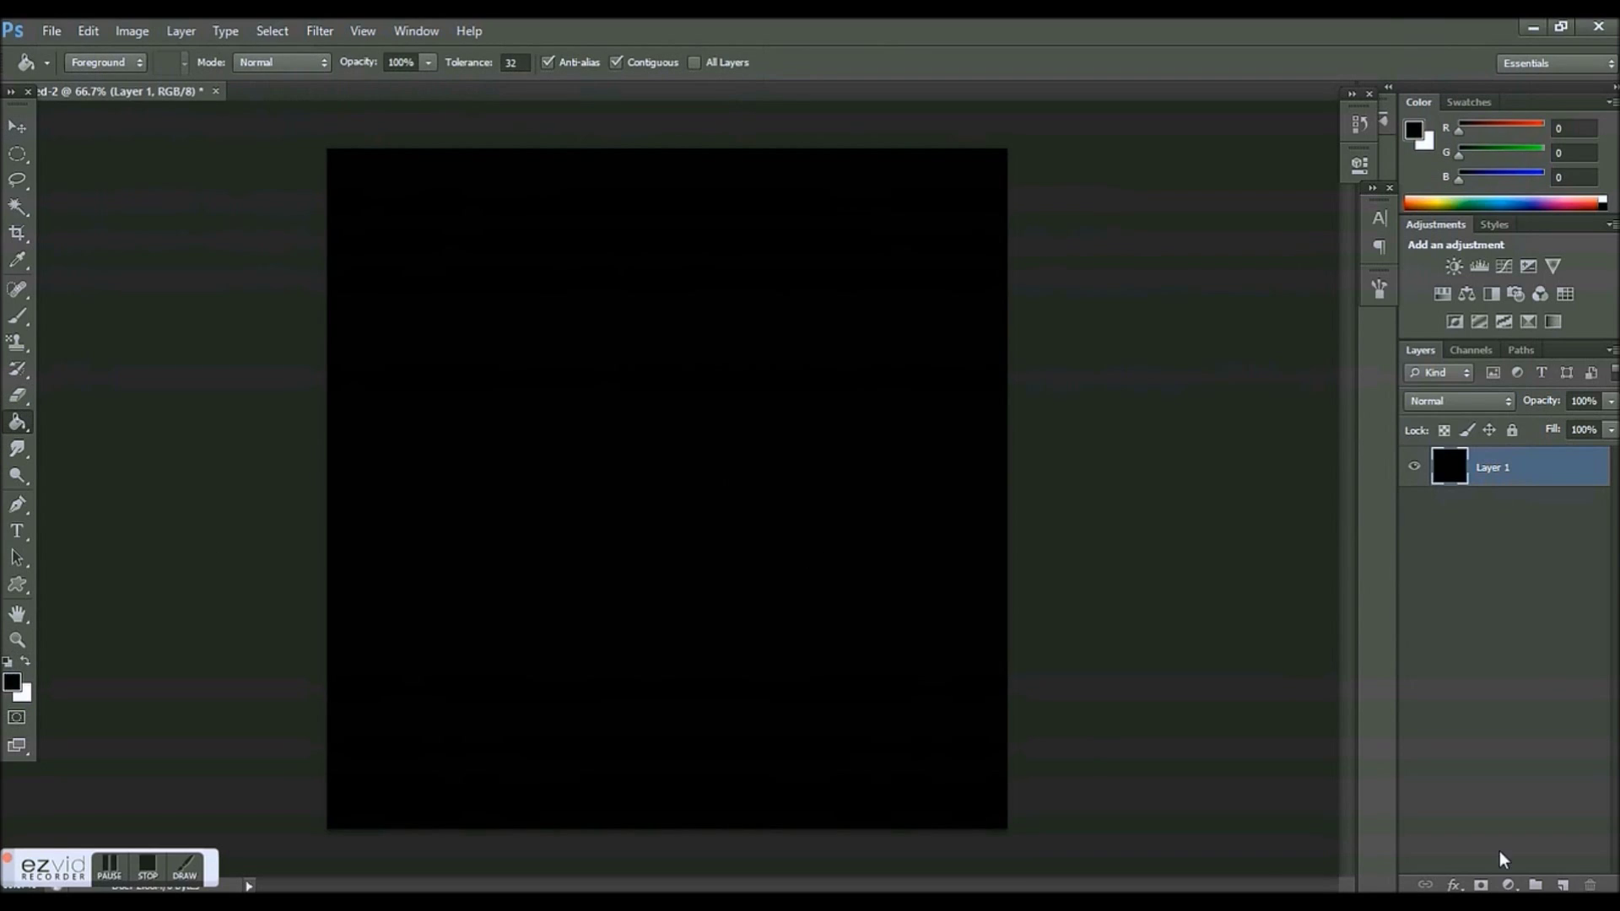
click(1565, 886)
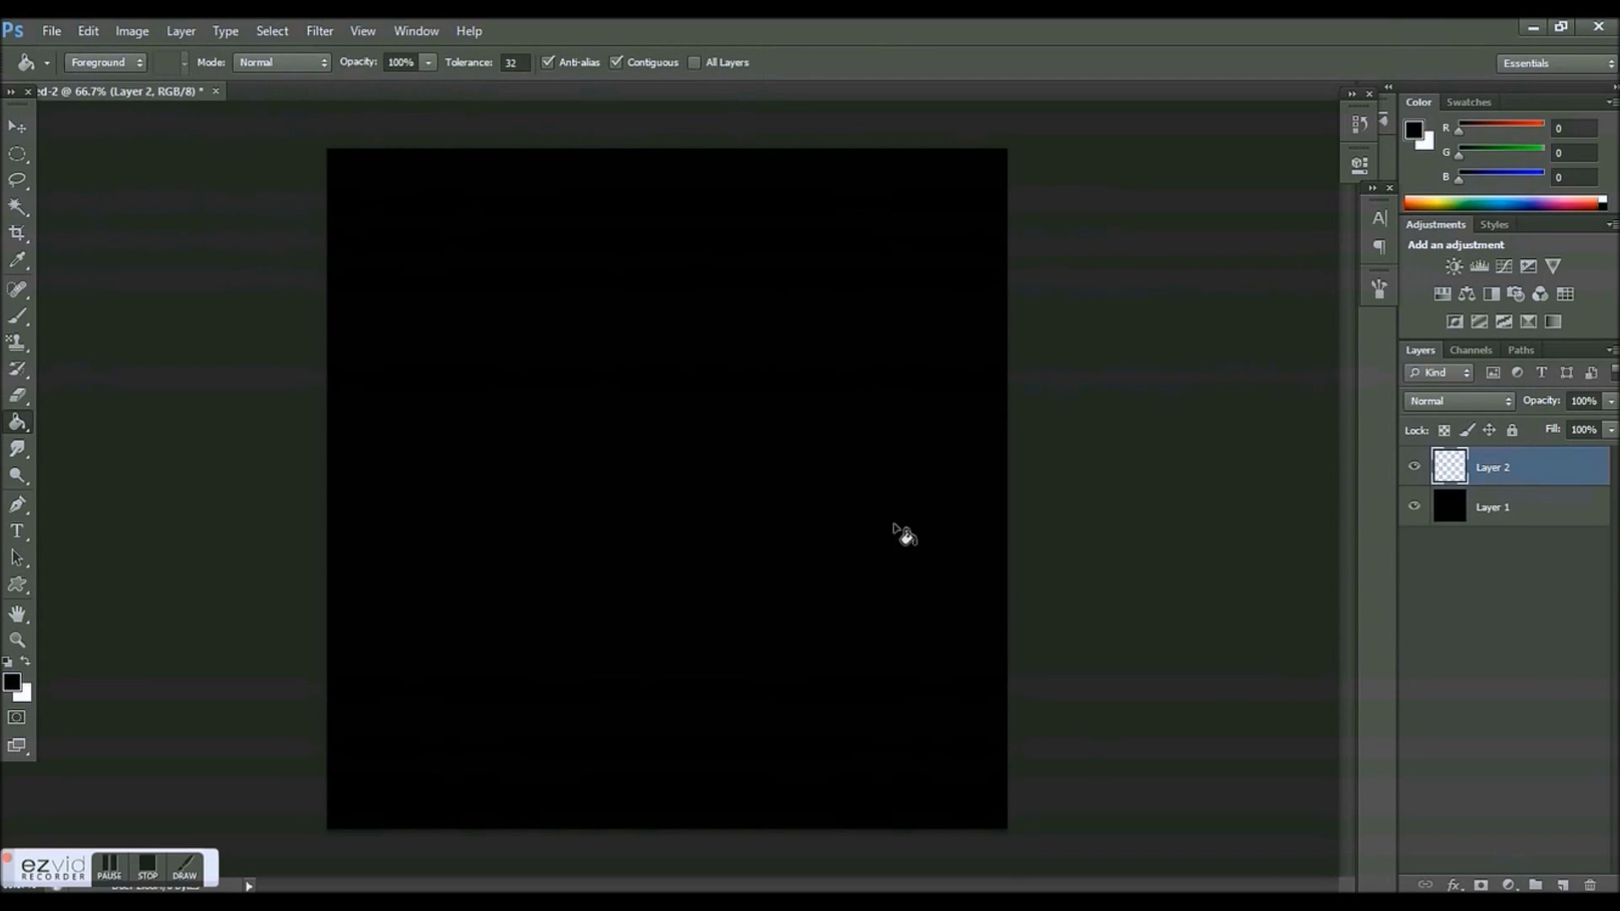
Set up a soft round 700 px brush with pure red (ff0000) as foreground.
click(18, 316)
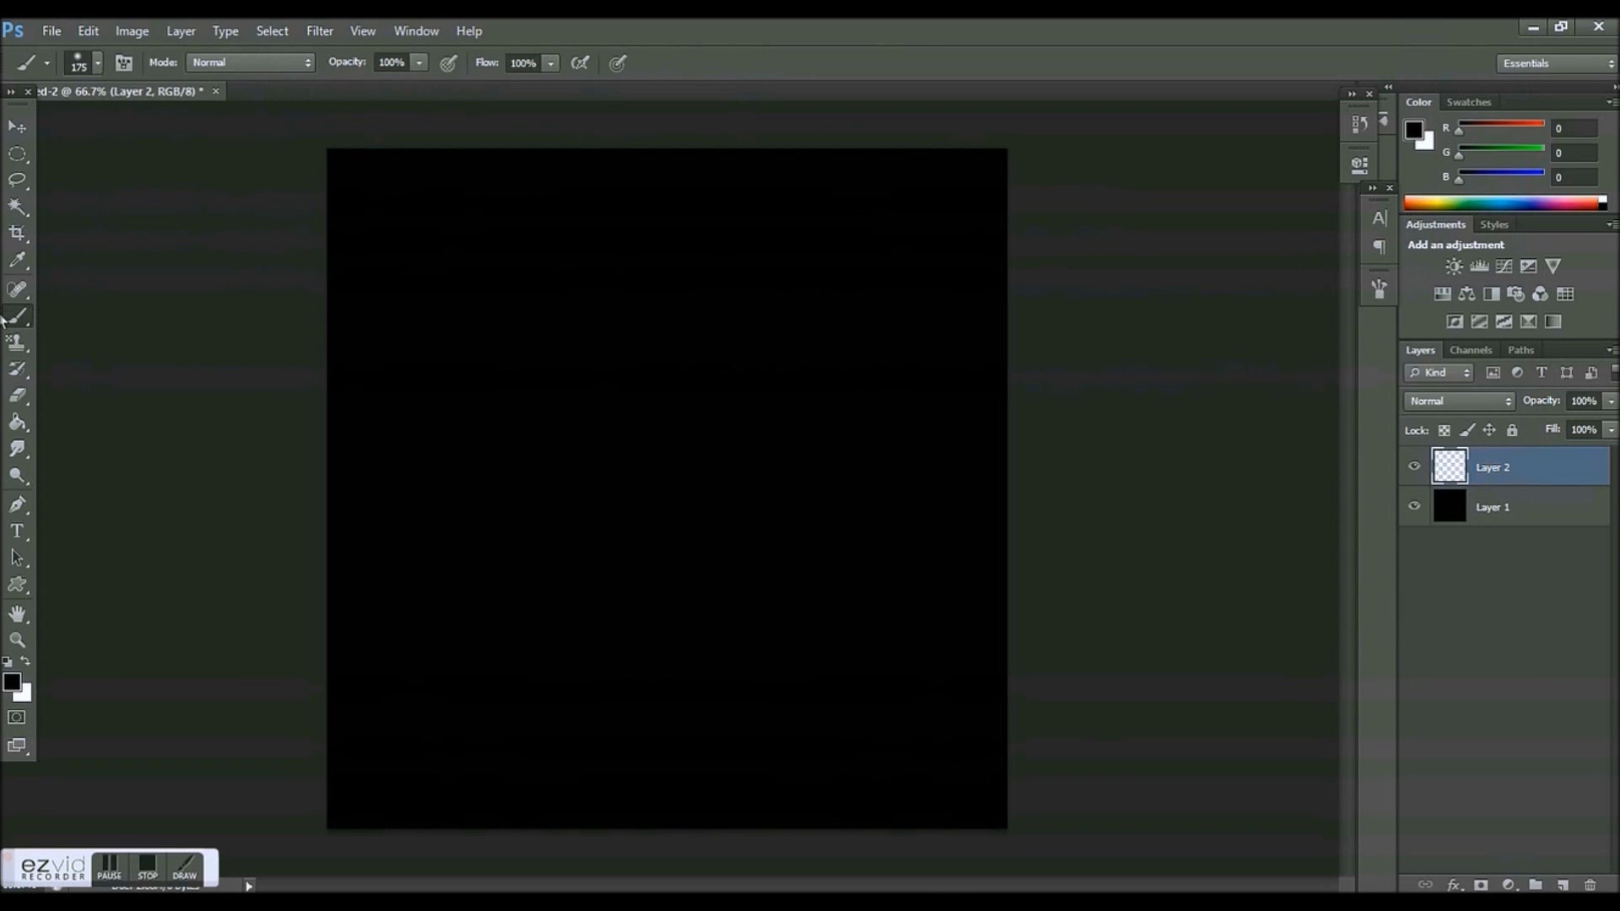
click(99, 60)
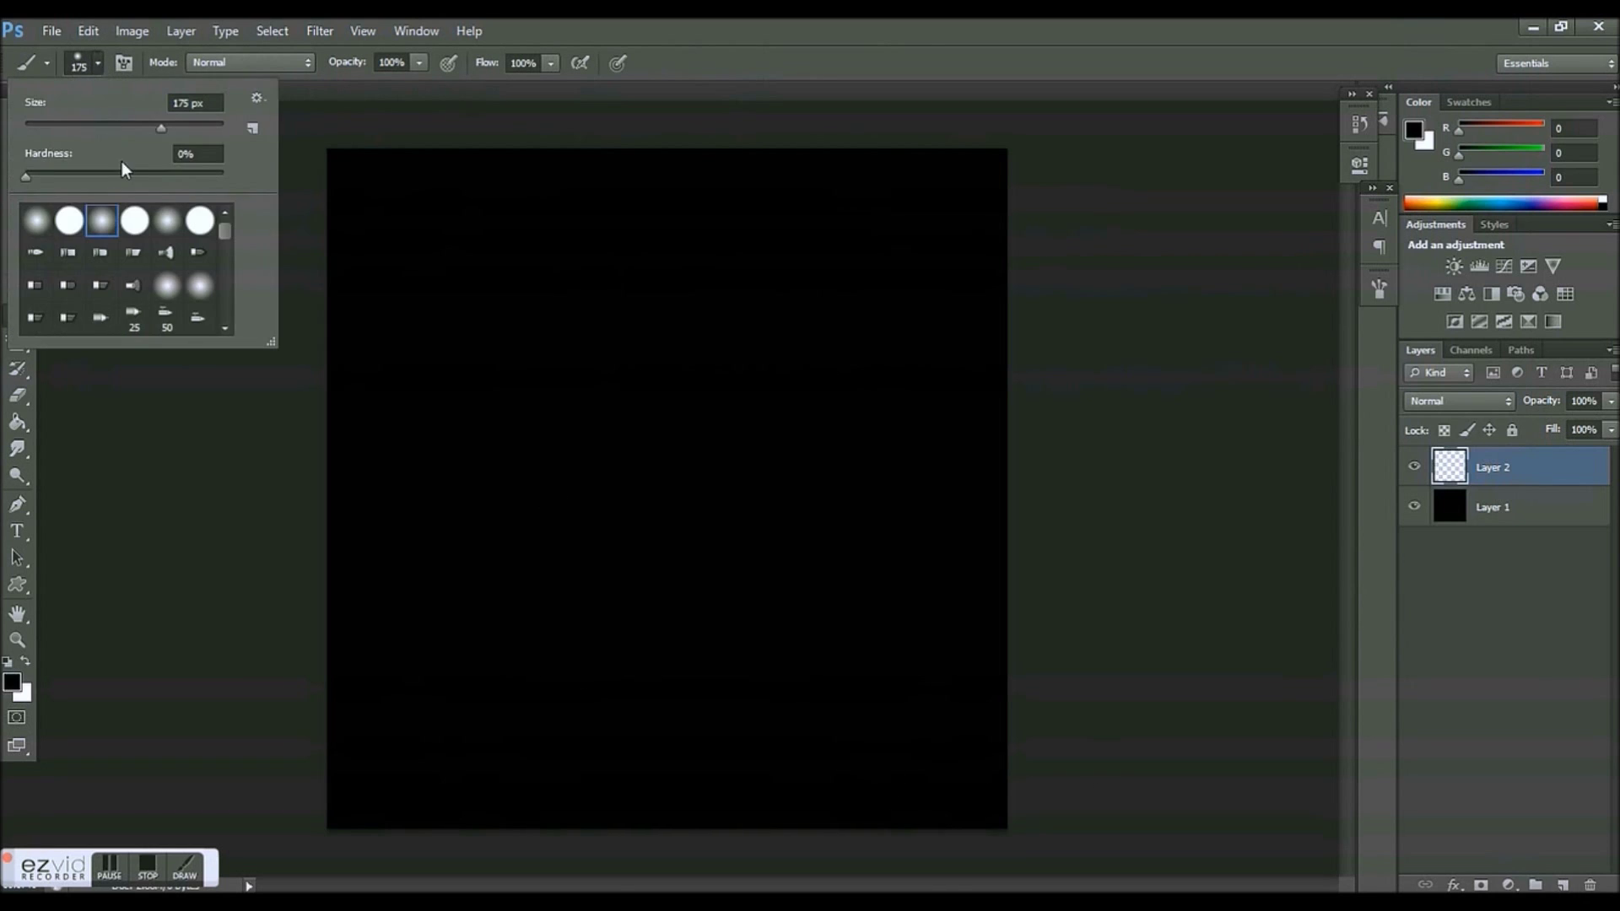
click(165, 220)
click(25, 662)
click(14, 681)
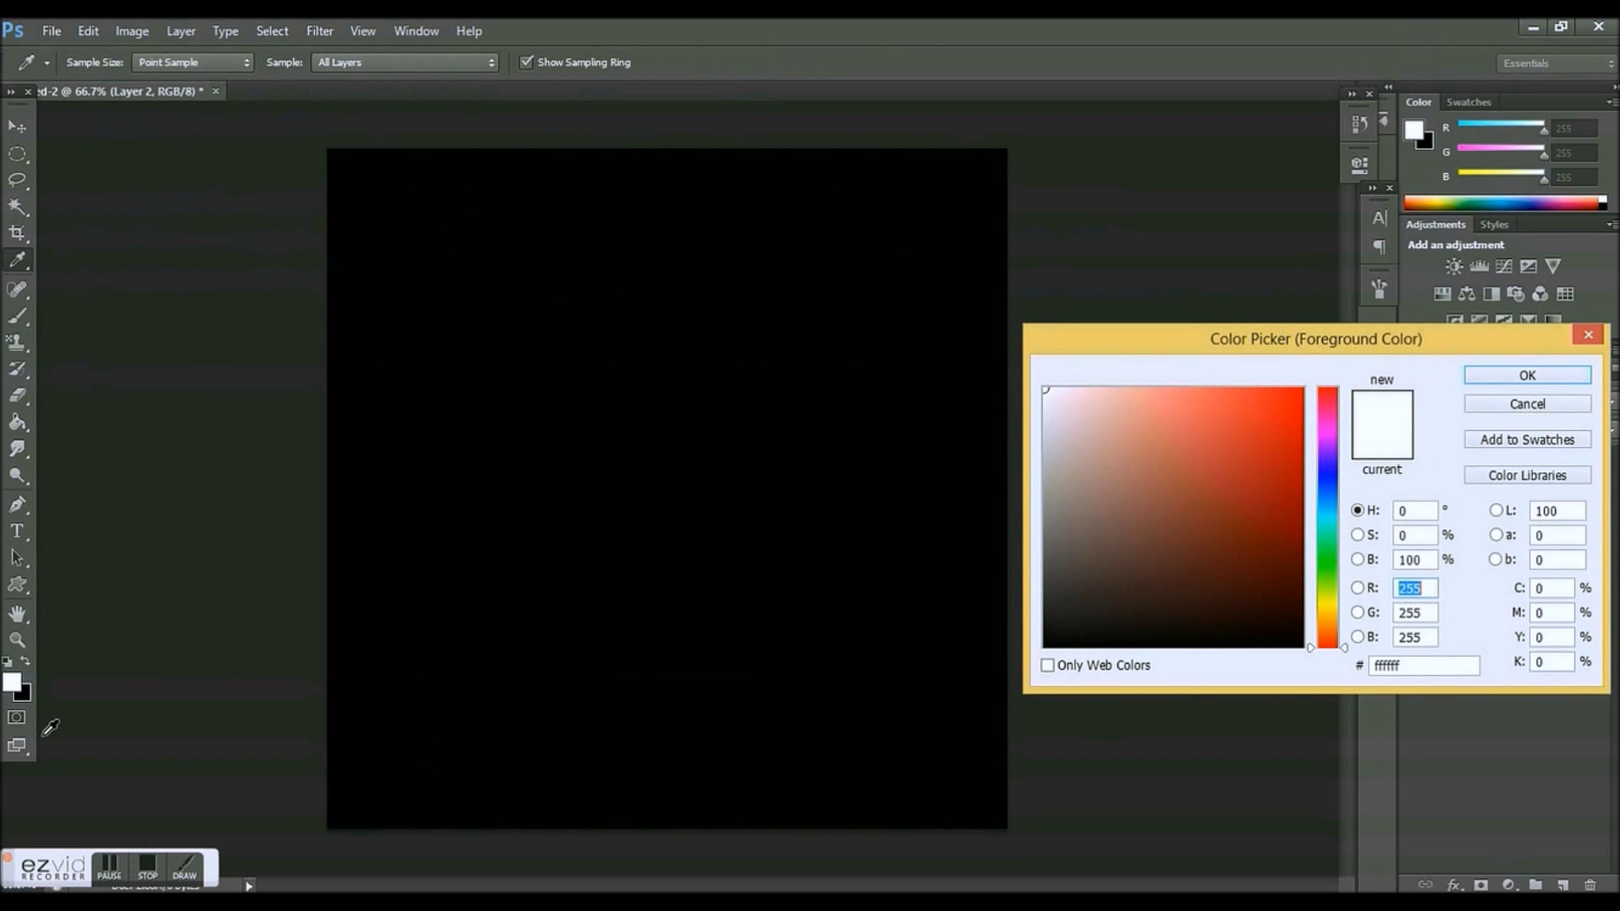
drag(1239, 456, 1304, 388)
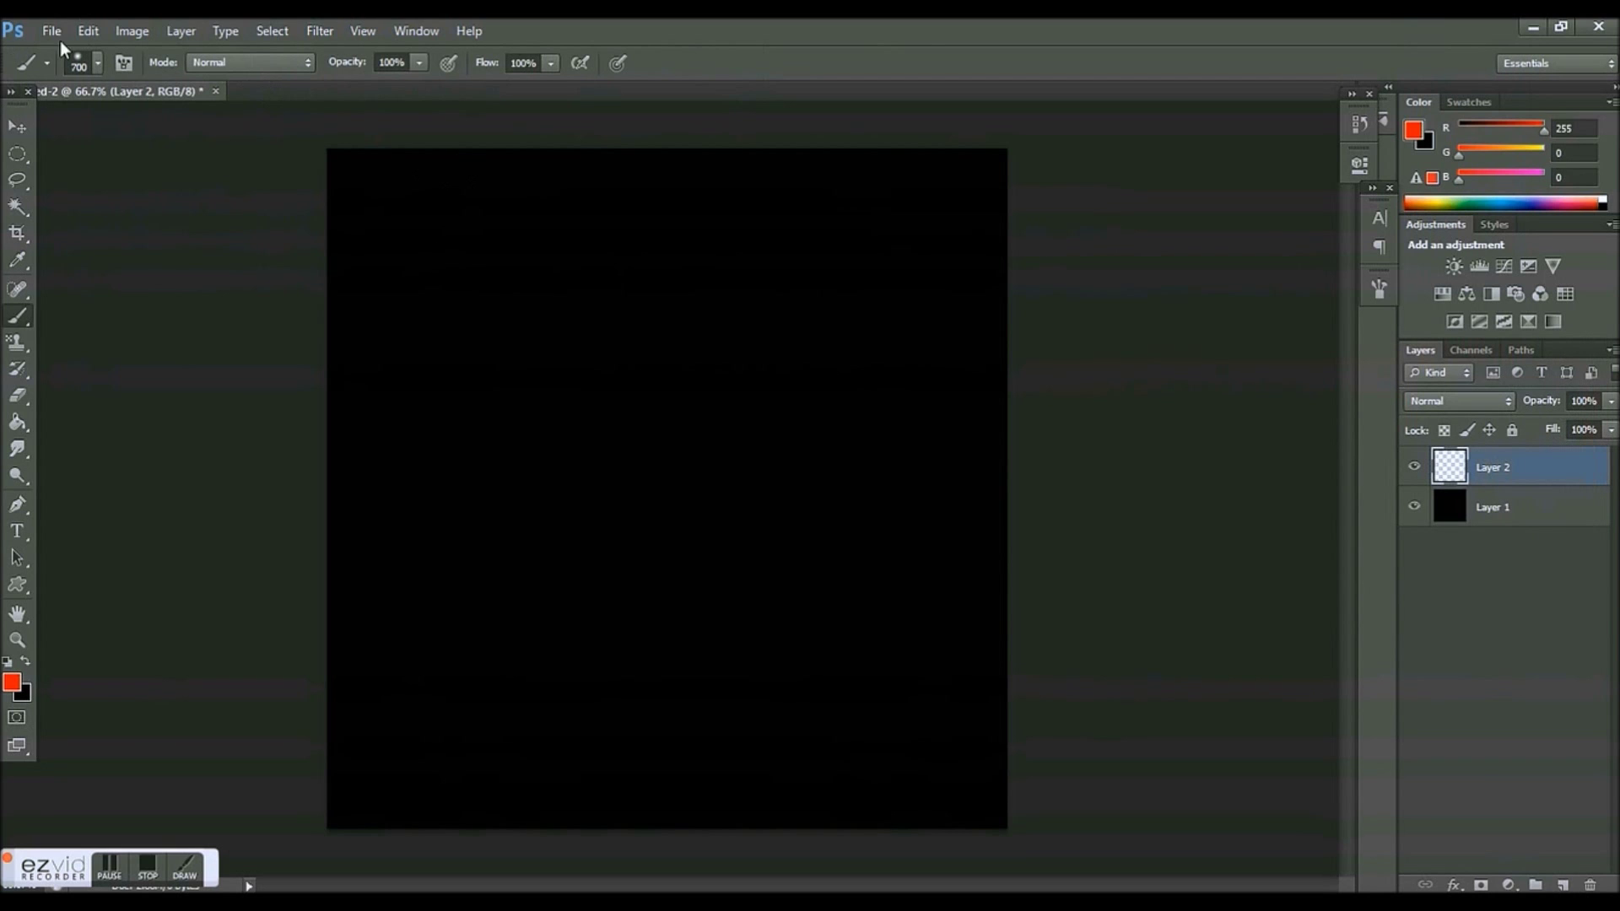
Paint a soft red glow in the centre of the canvas on Layer 2.
click(98, 64)
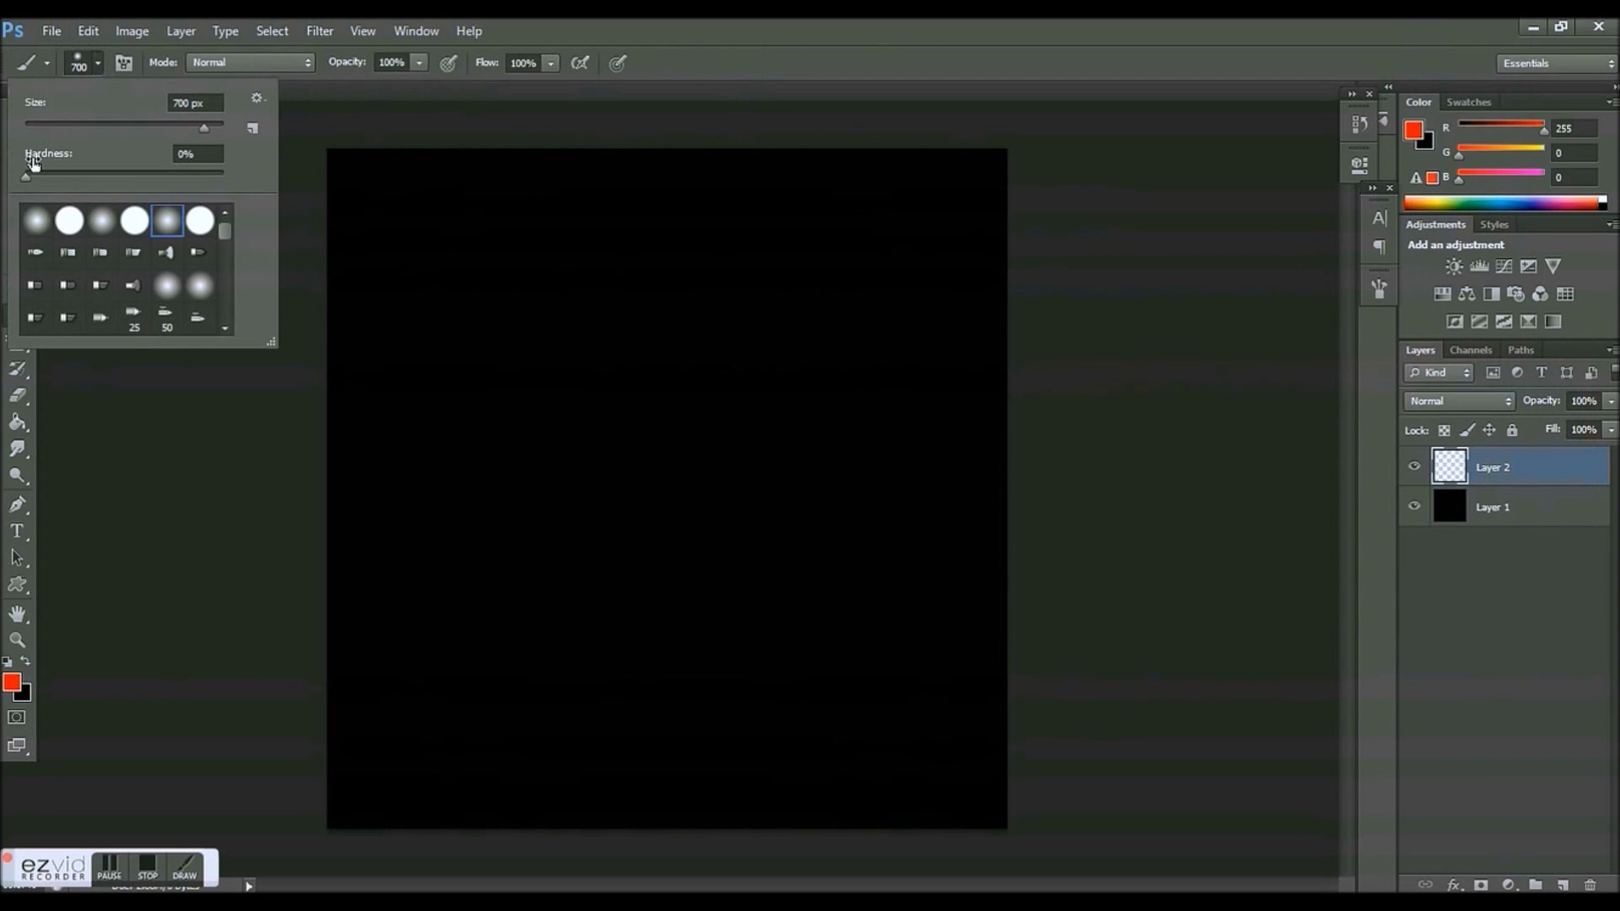
click(798, 19)
click(654, 472)
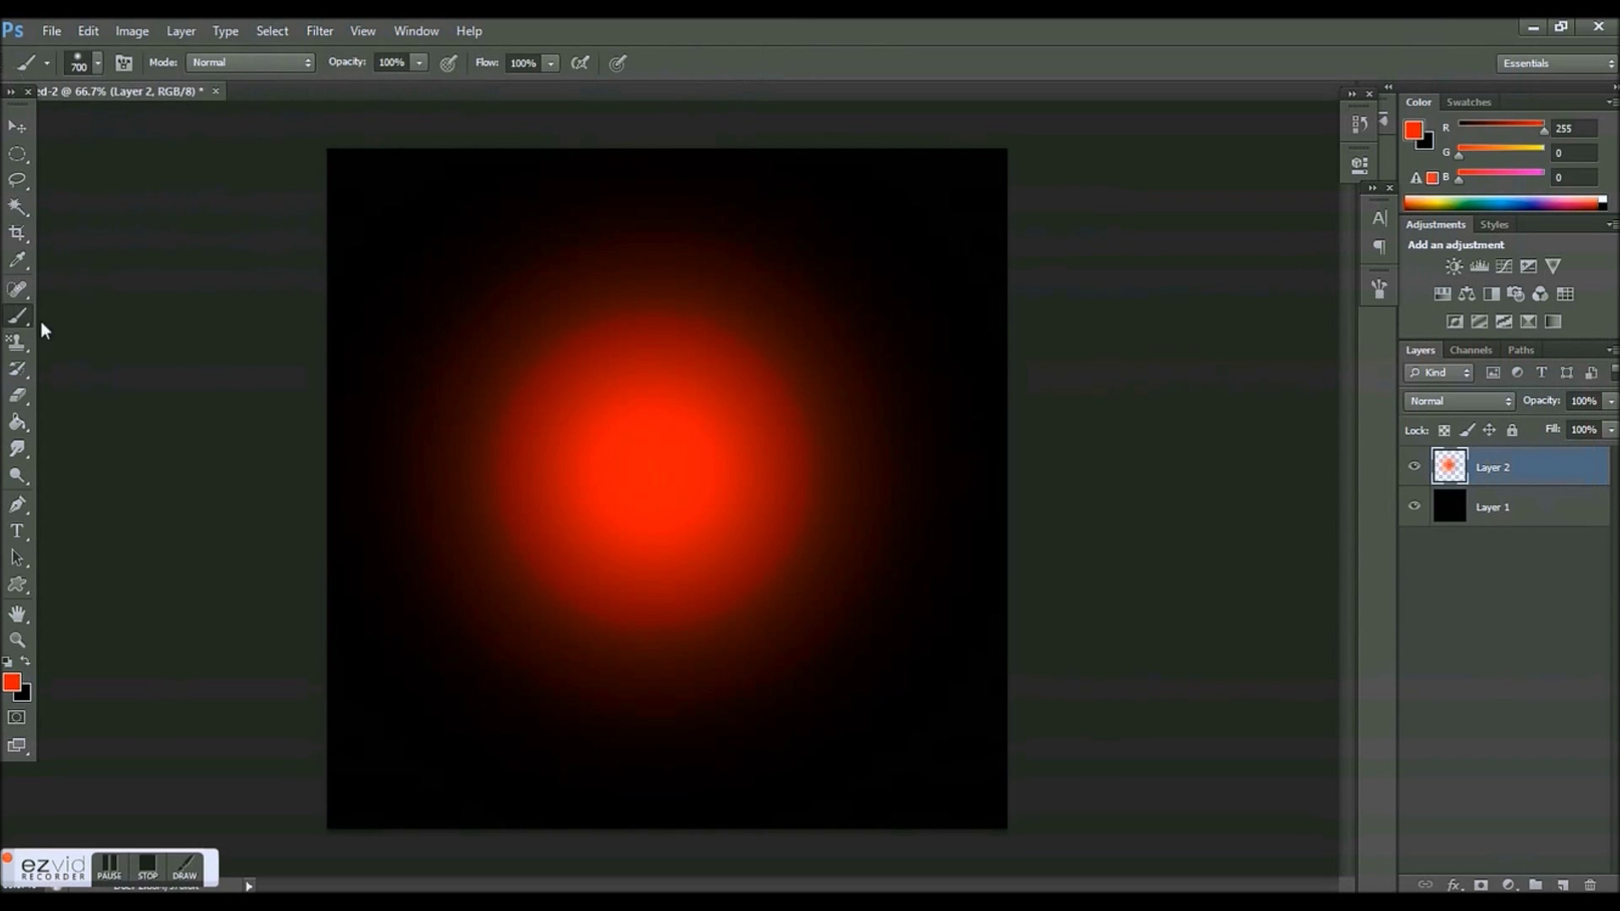
Dab two progressively more orange-red colours onto the glow's centre.
click(11, 682)
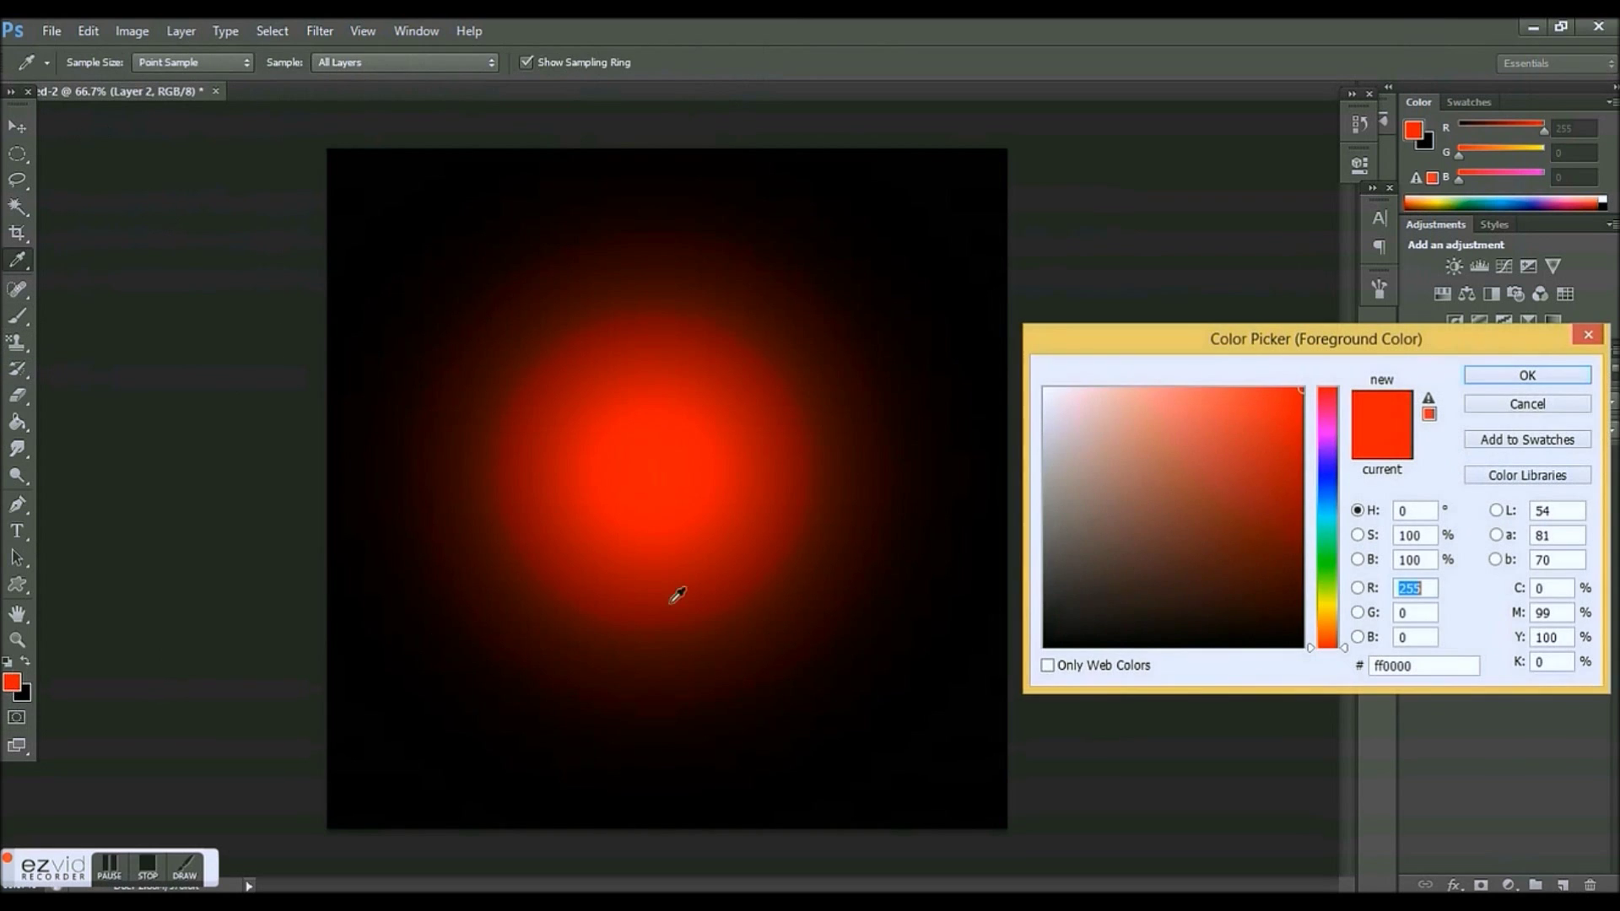
click(1336, 641)
drag(1336, 646, 1337, 650)
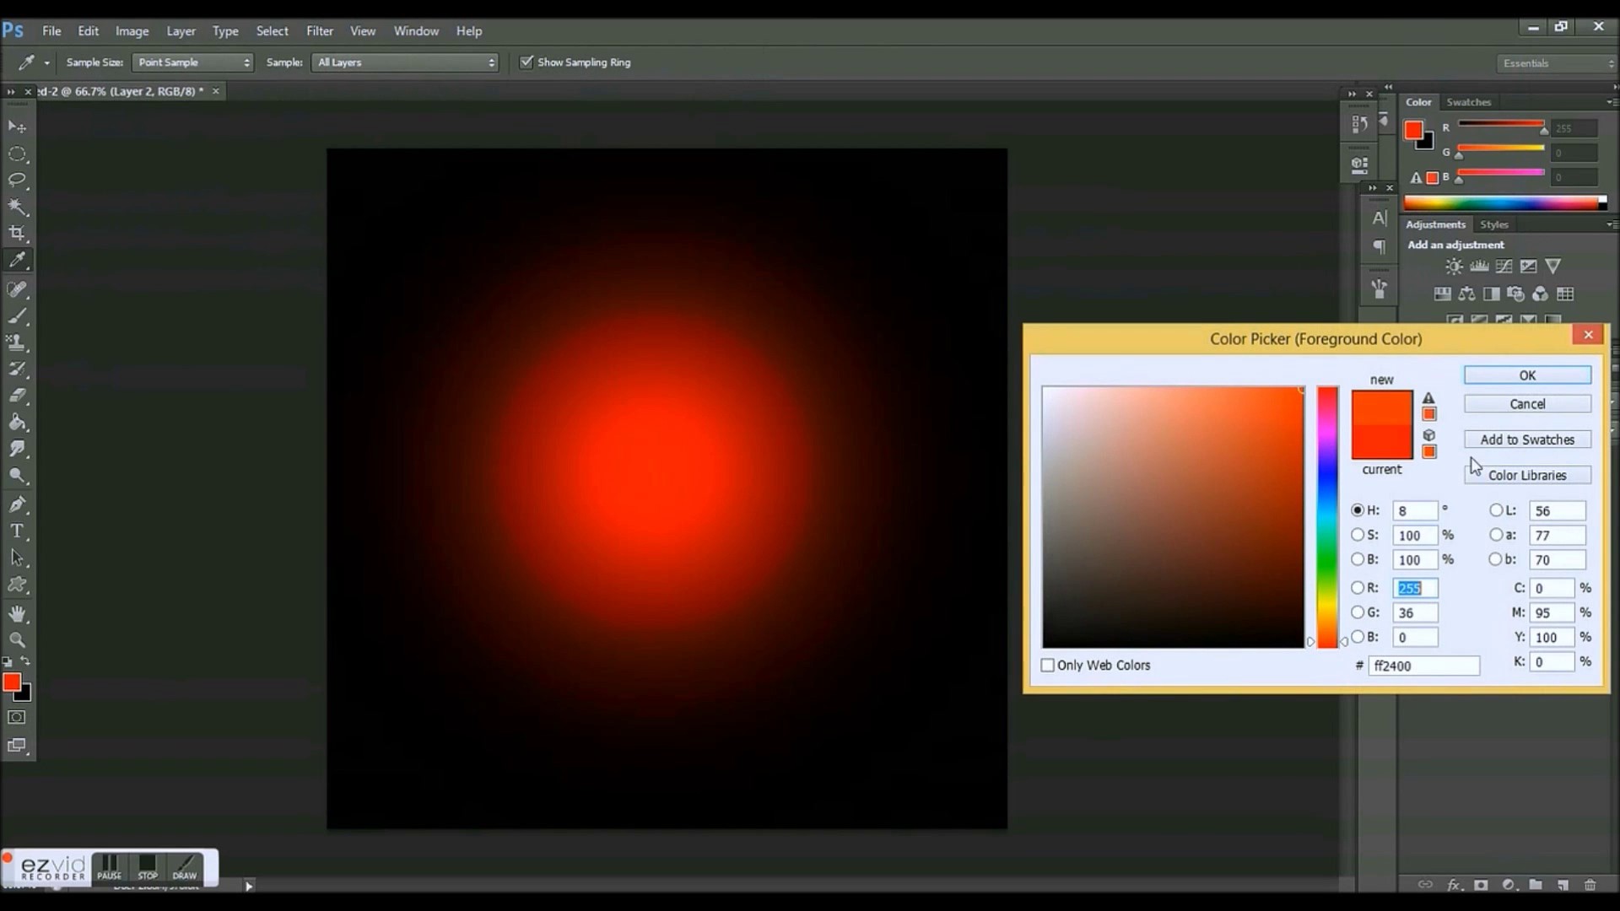
click(1528, 375)
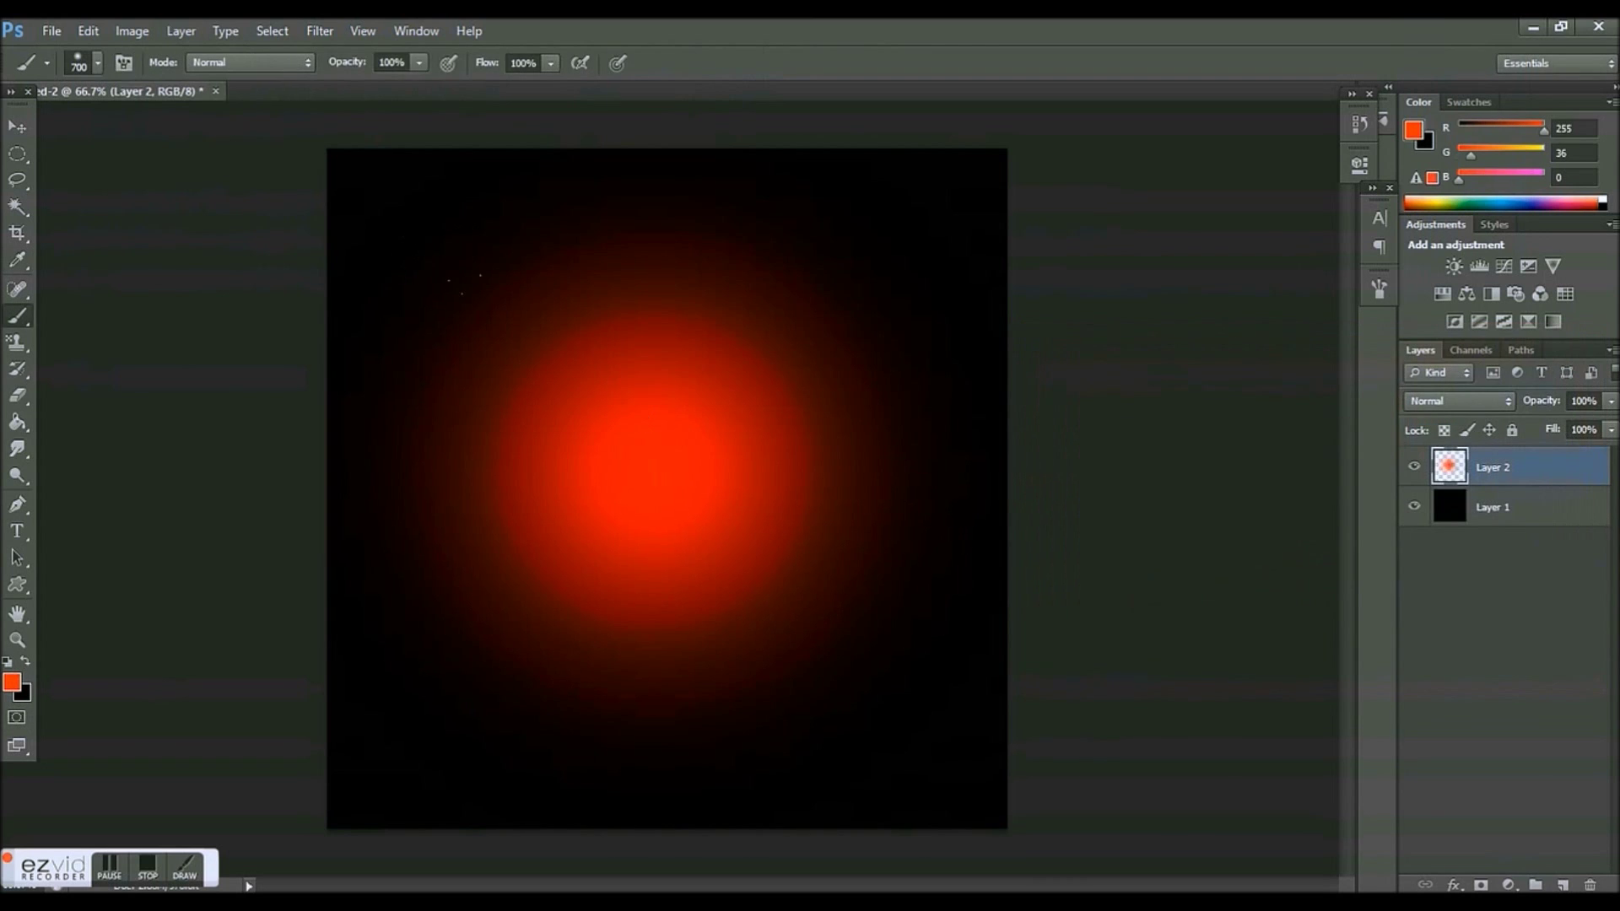
click(634, 448)
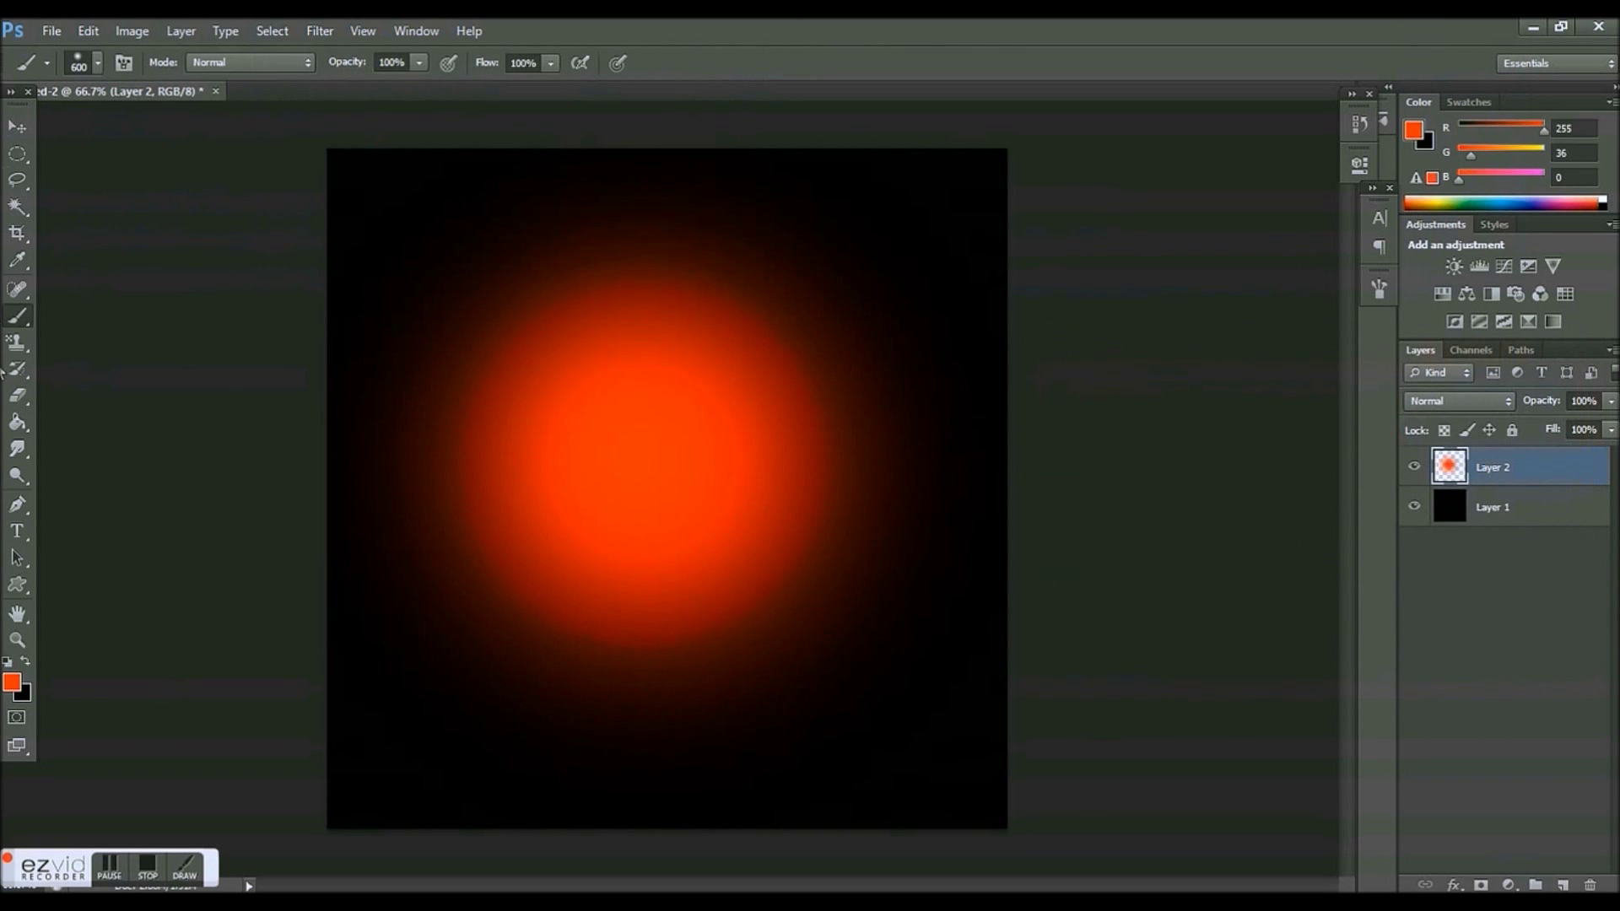
click(12, 682)
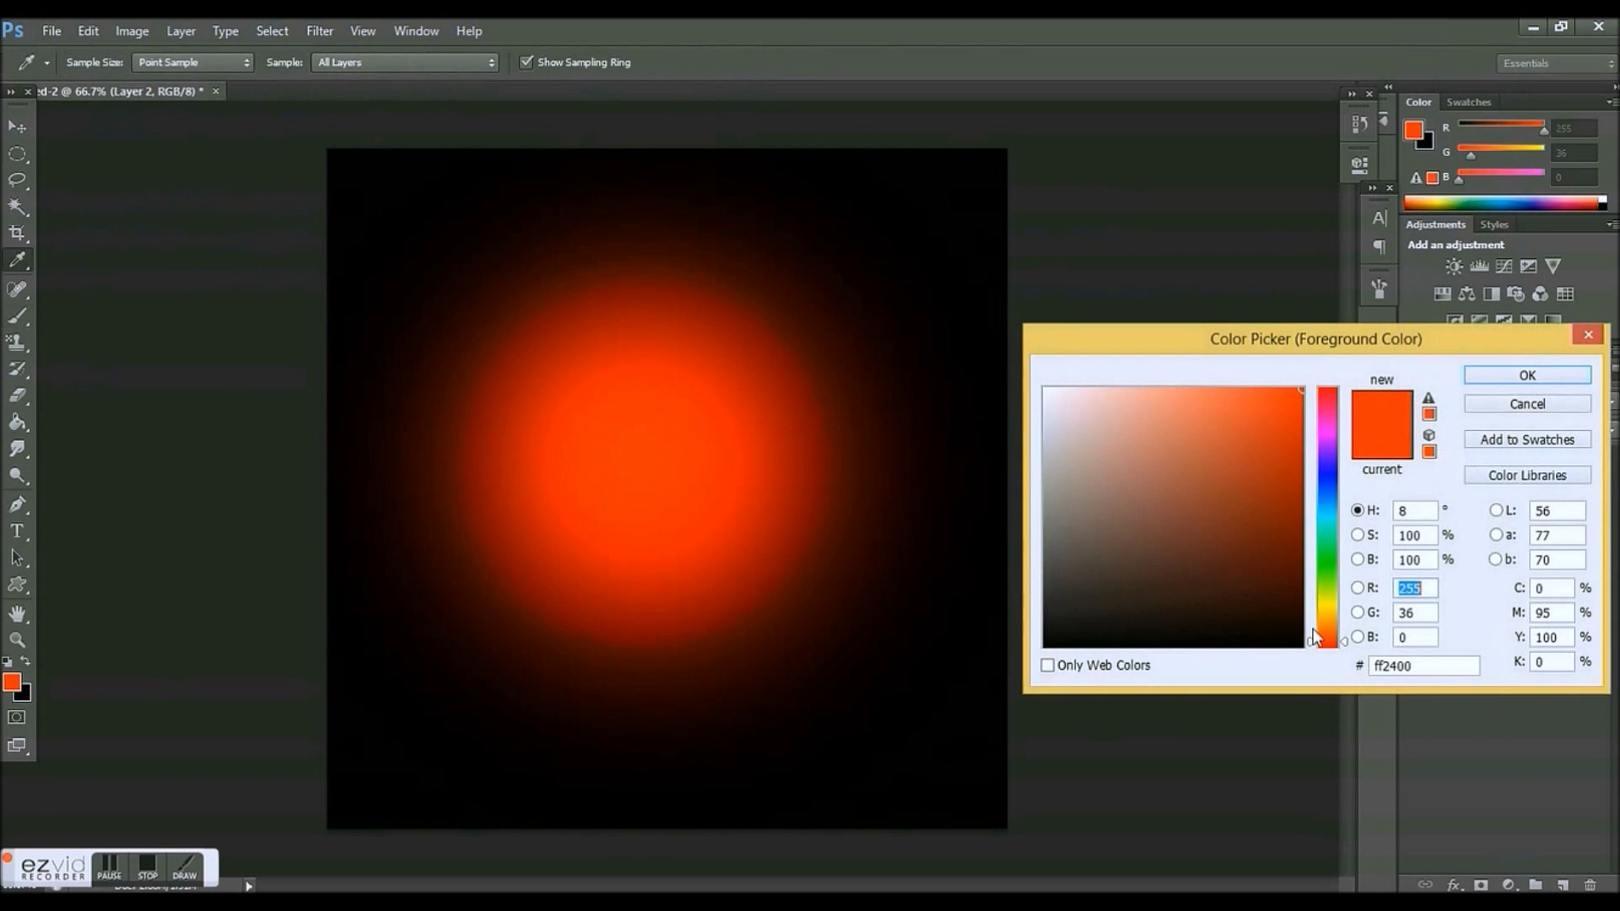
drag(1335, 651, 1335, 644)
click(1524, 376)
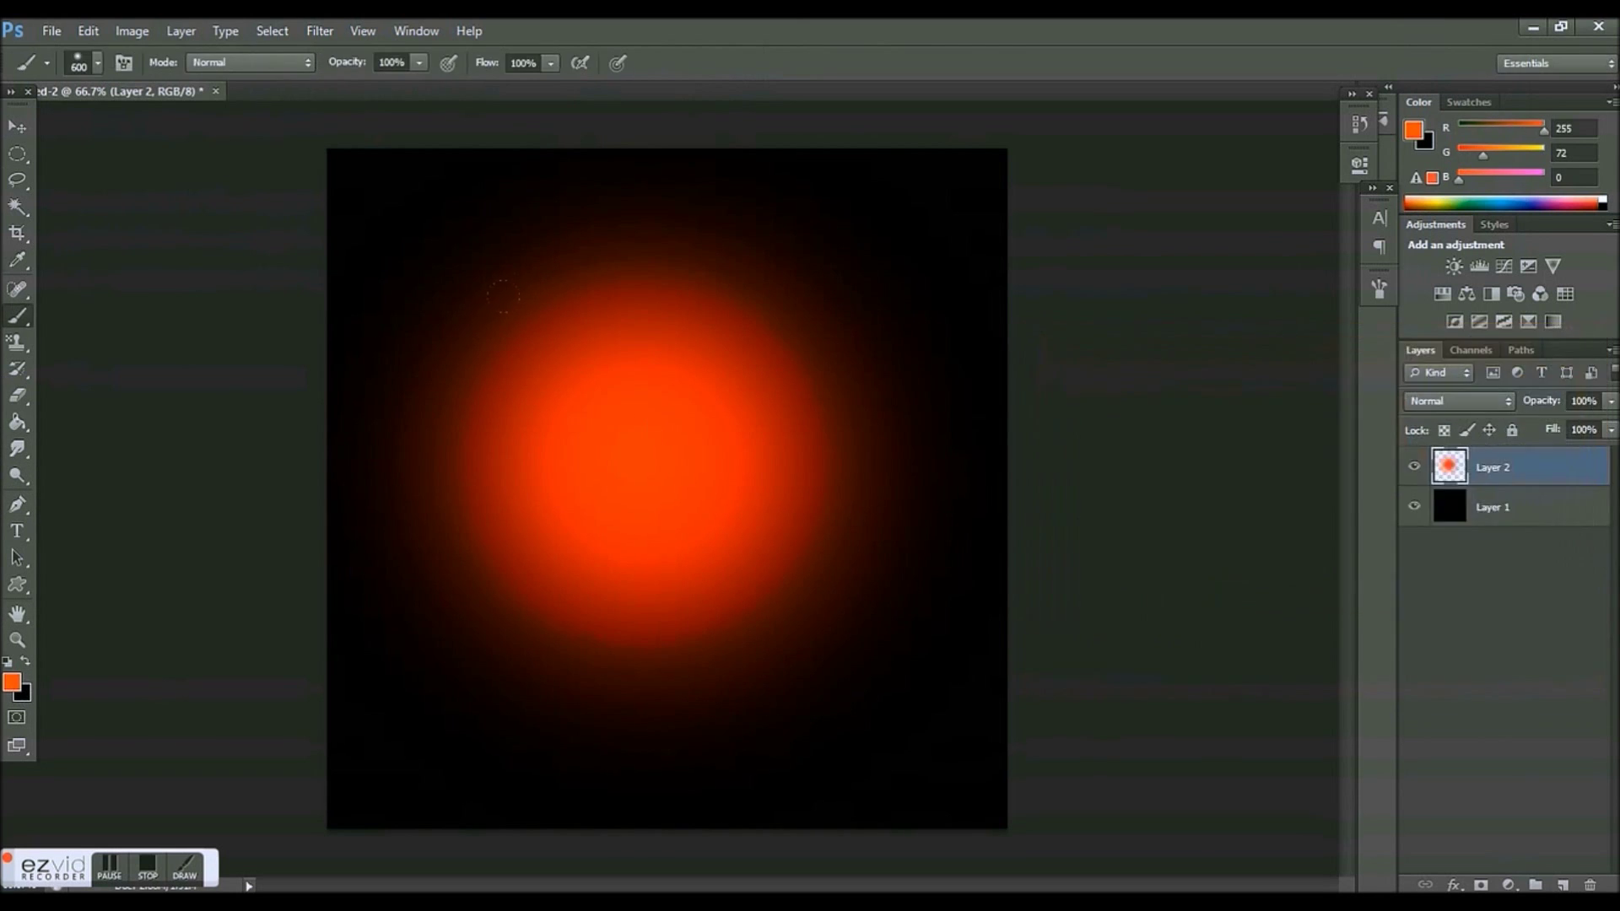
click(634, 434)
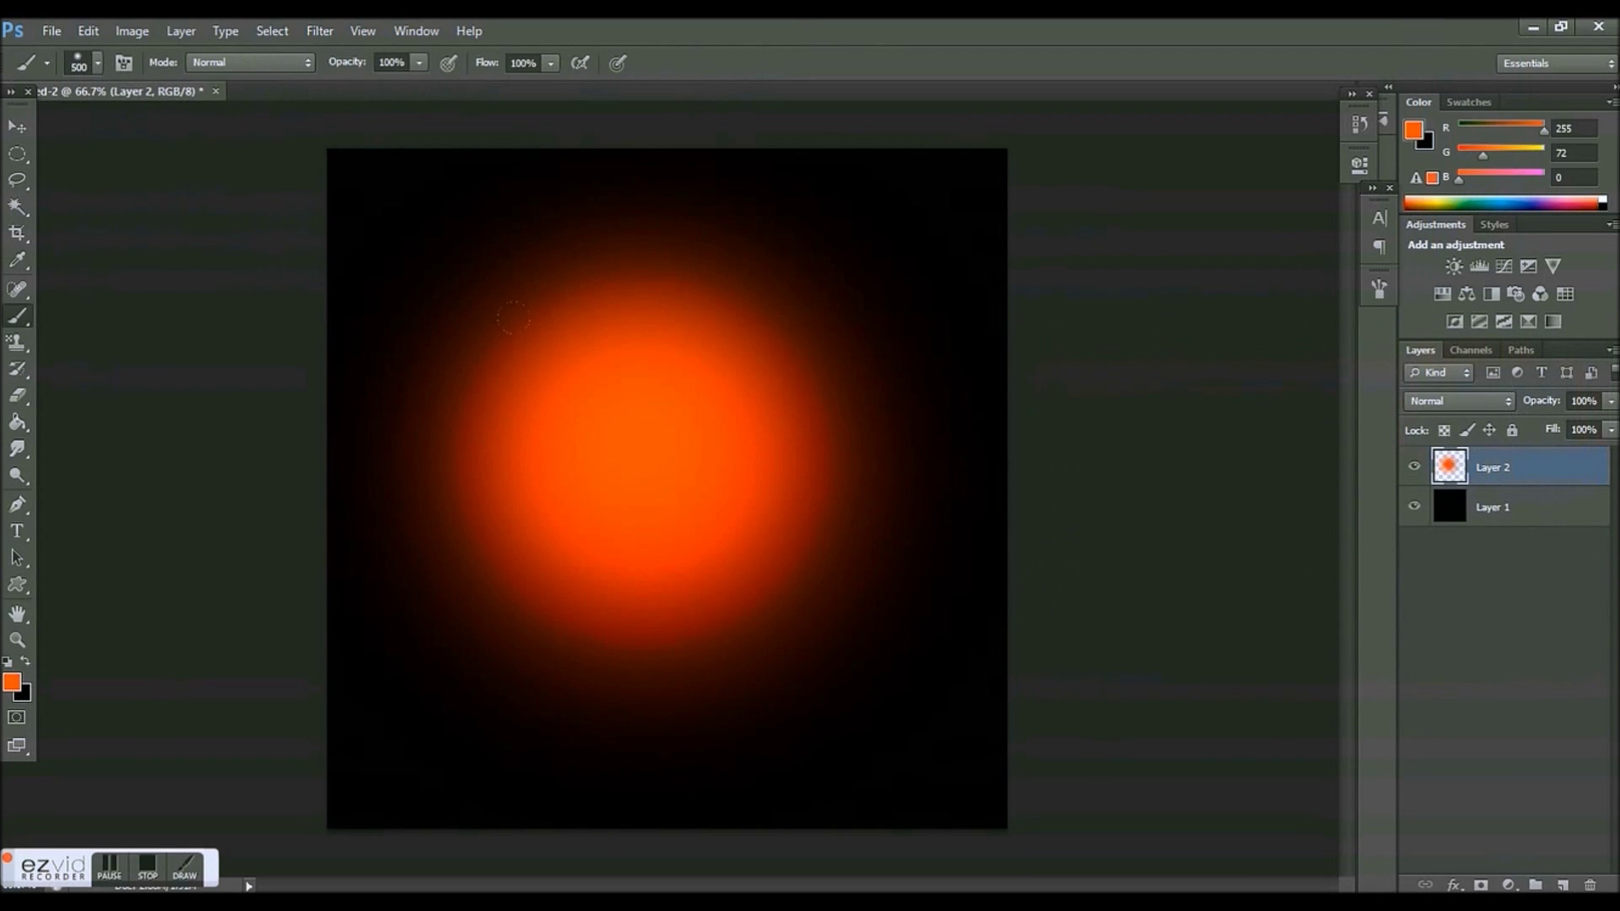
Dab ff6600 and then lighter ff8400 orange onto the glow's centre.
click(12, 684)
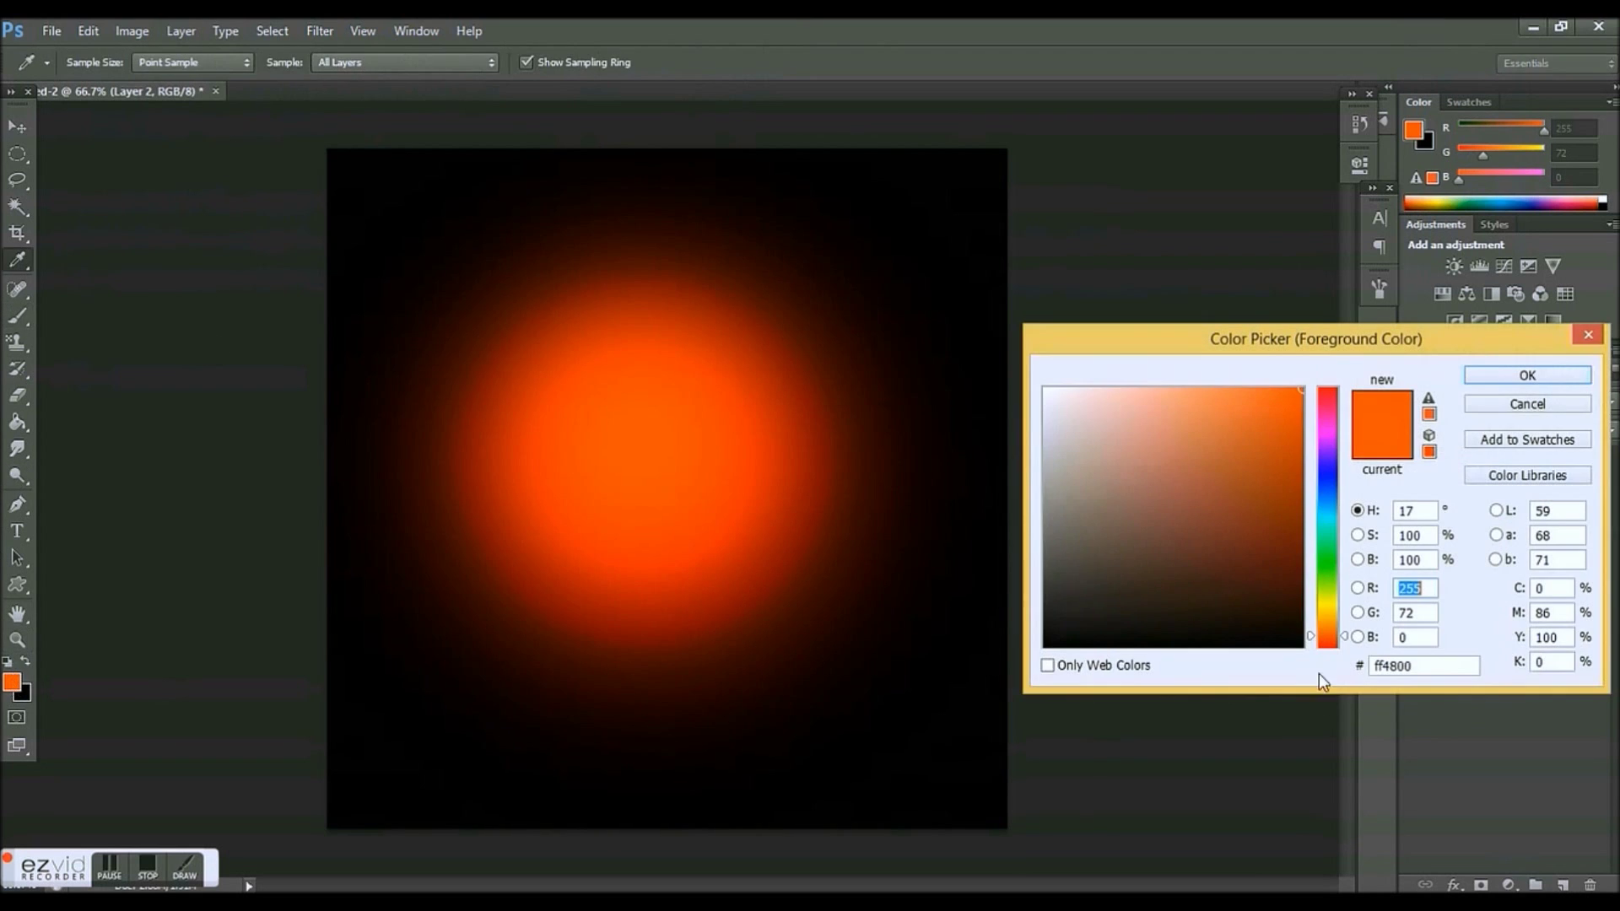
click(1328, 628)
click(1486, 373)
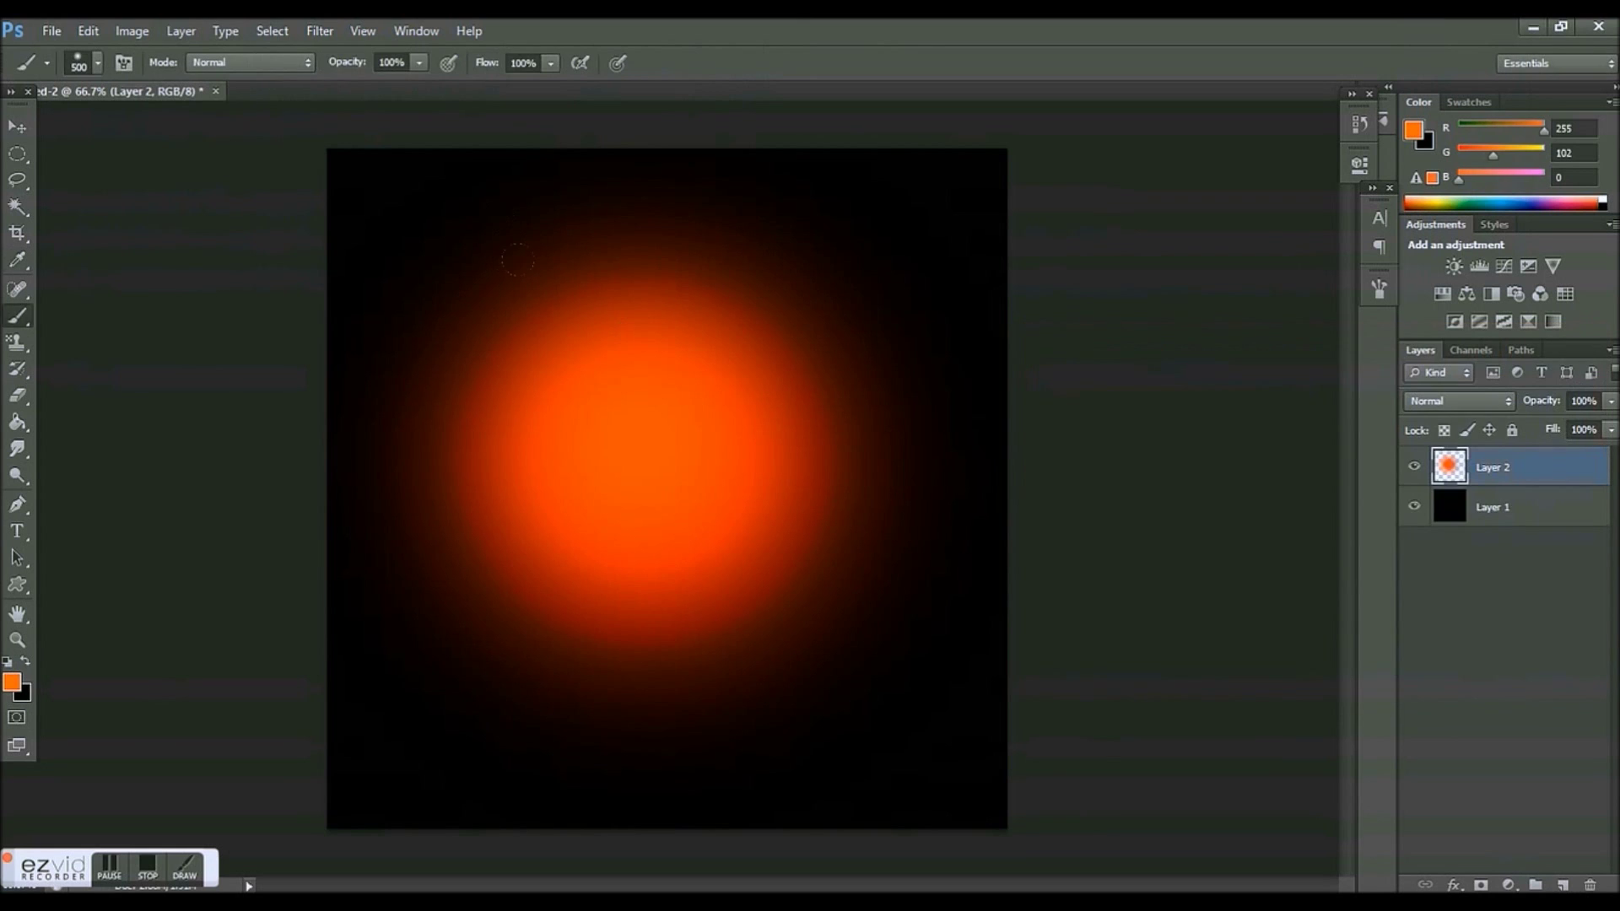
click(626, 405)
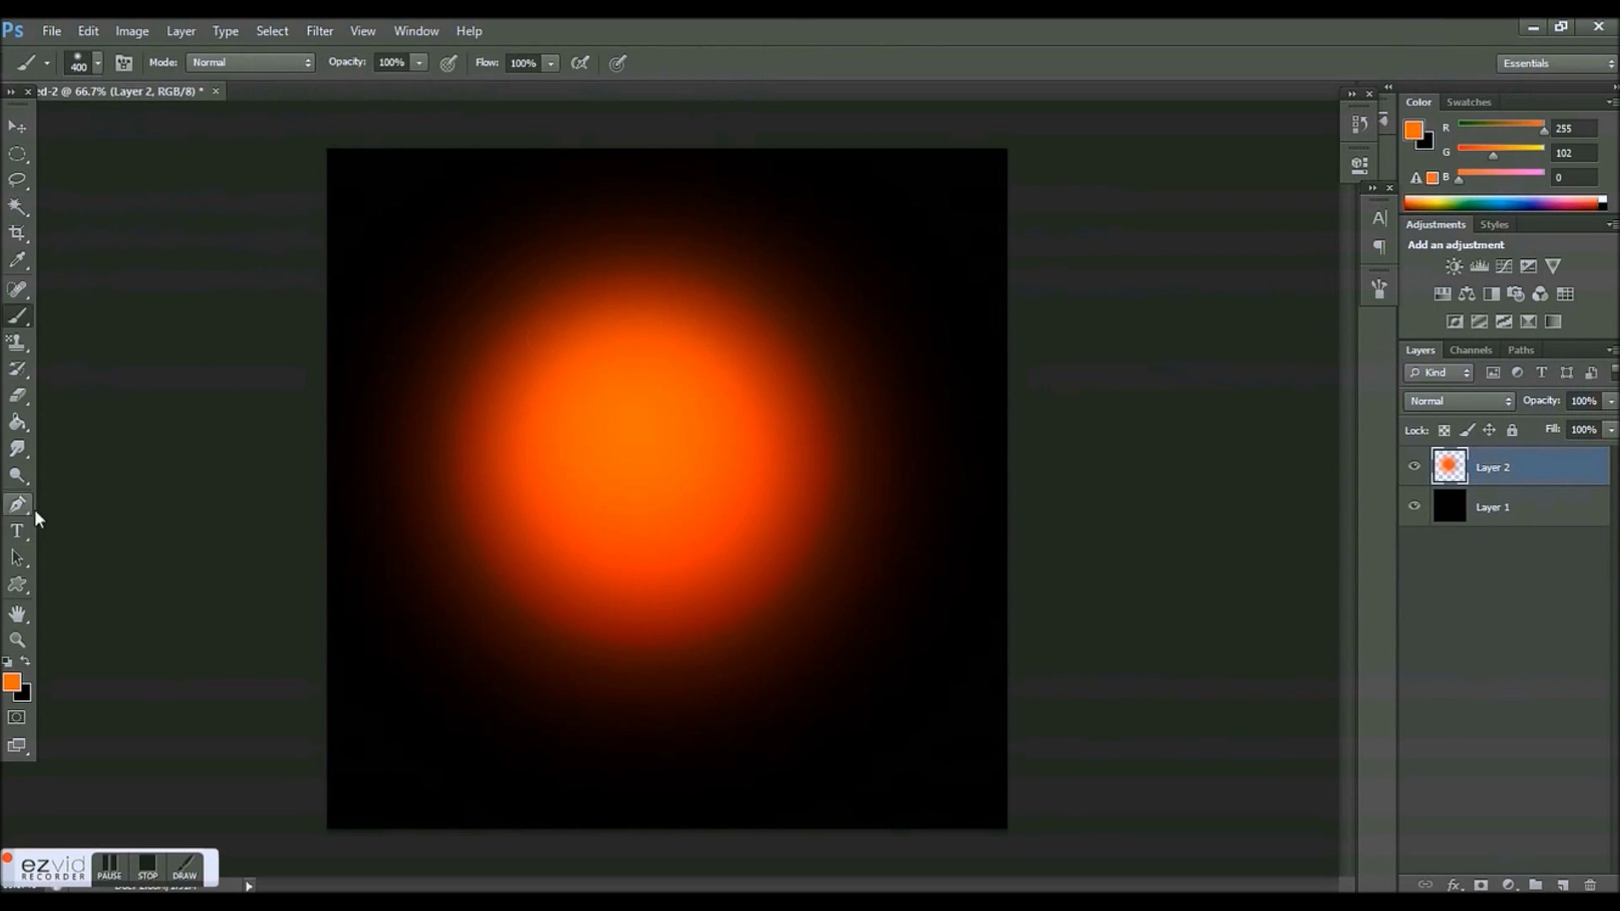
click(14, 685)
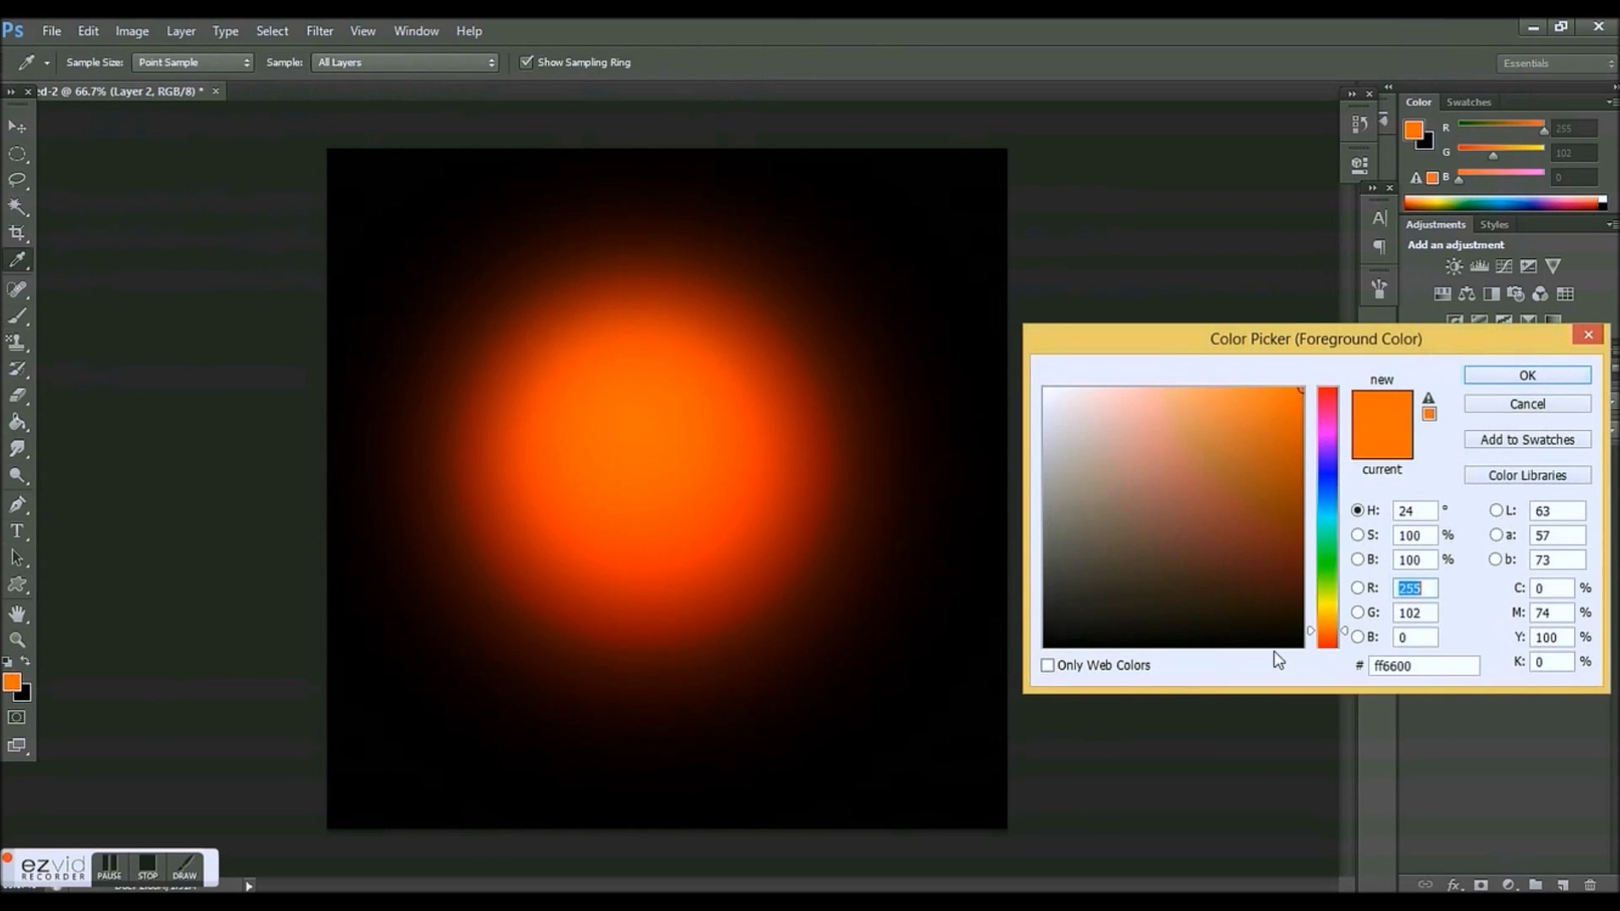
click(1328, 625)
click(1485, 374)
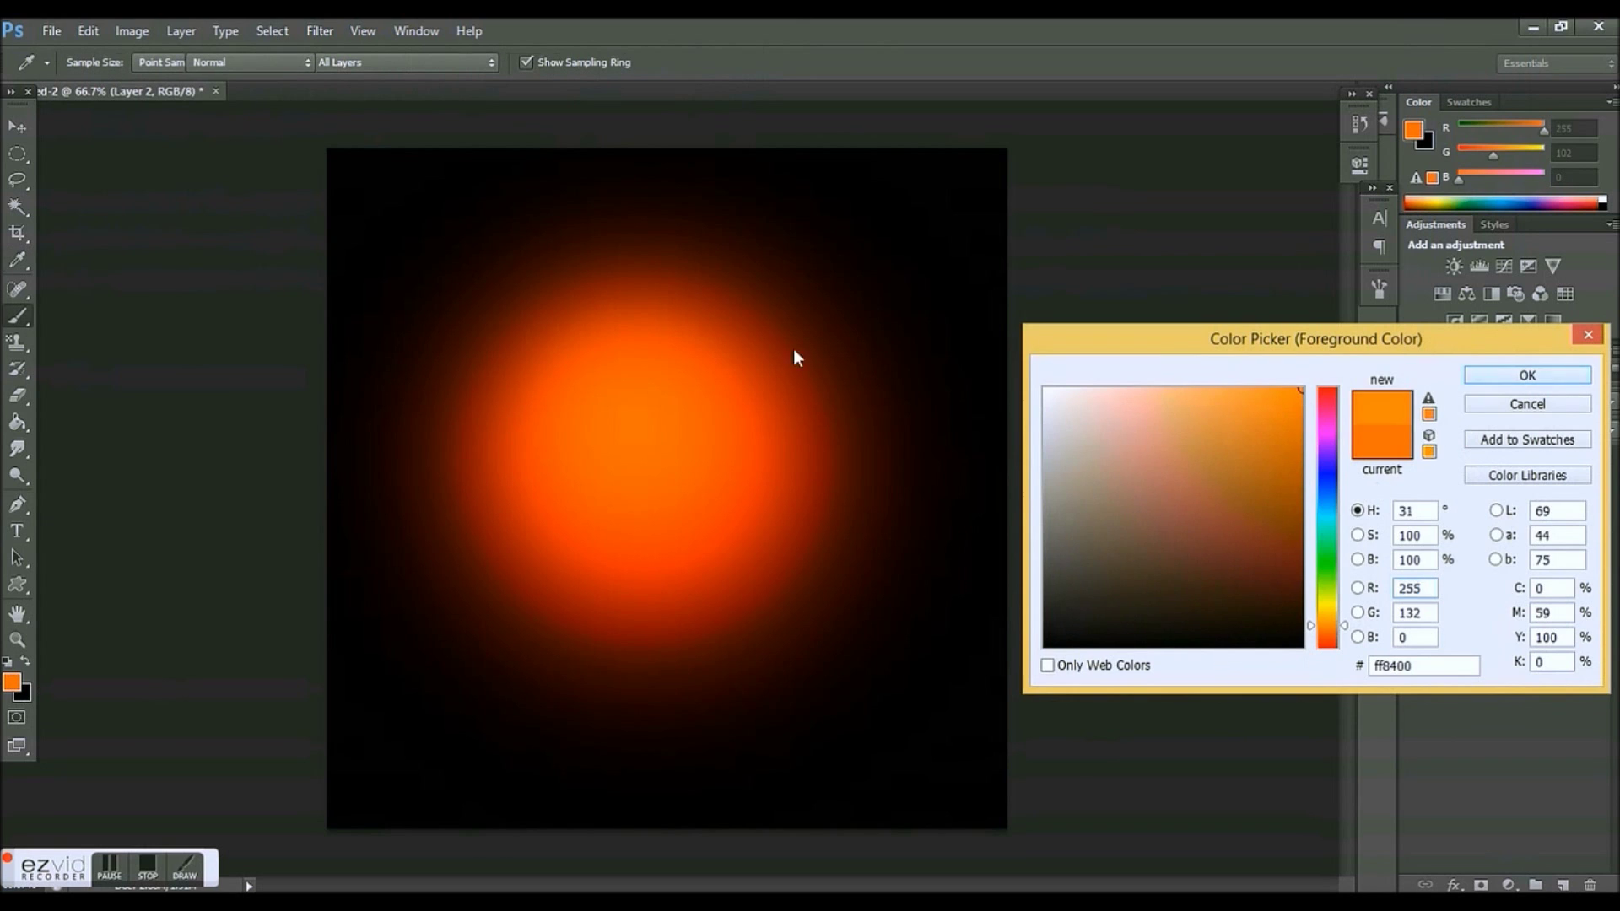
click(629, 417)
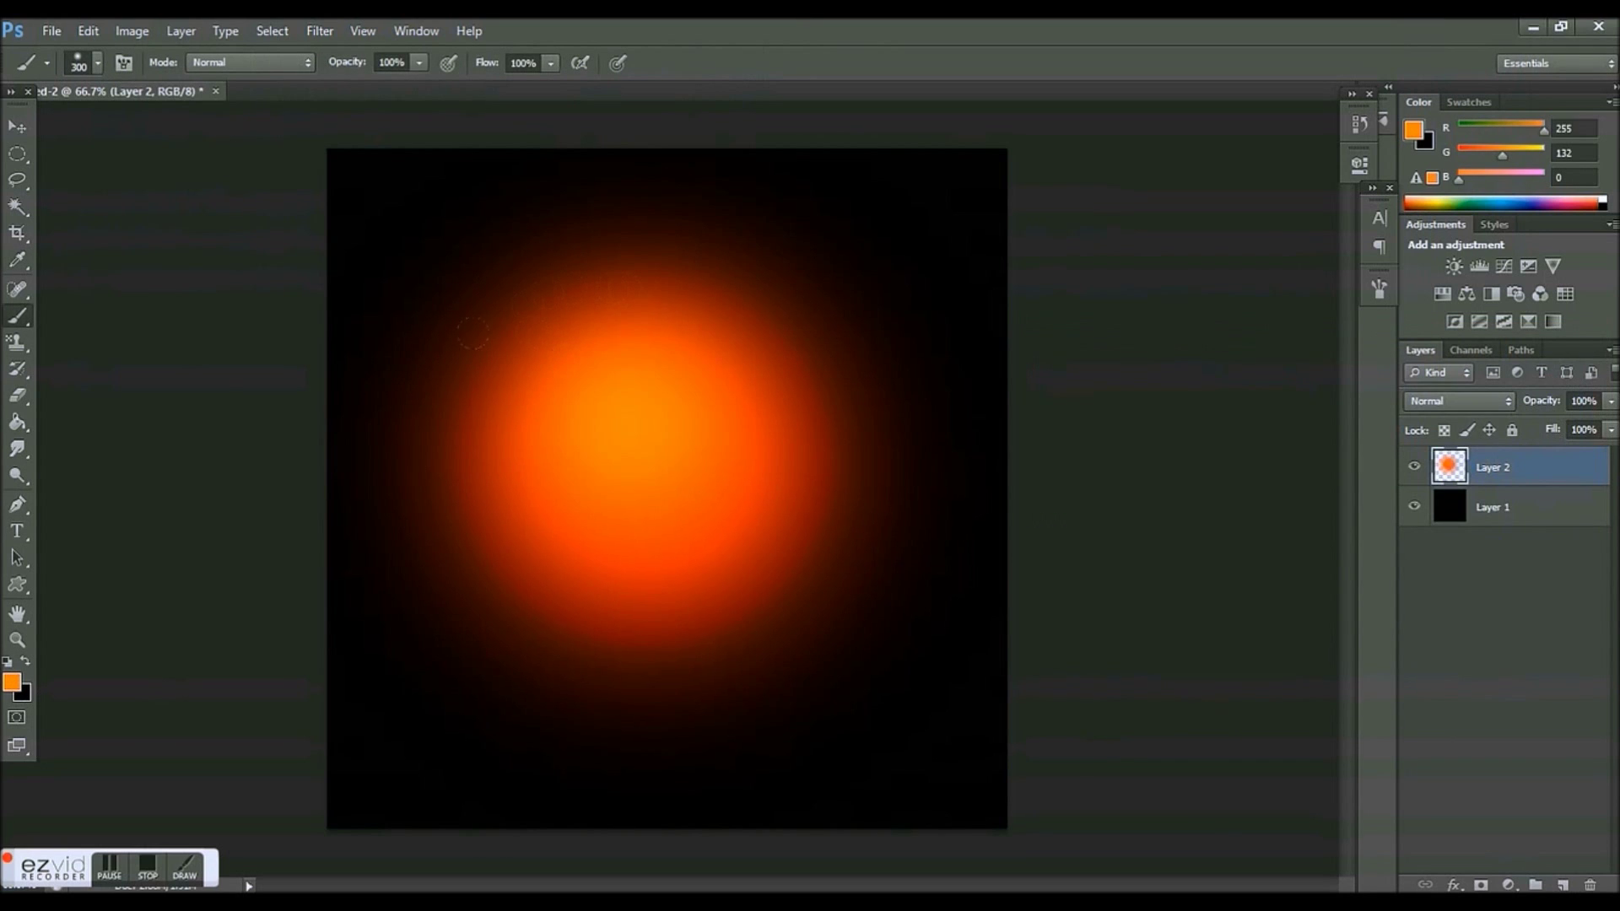
Dab yellow-orange and pale yellow onto the core, then nudge Layer 2 slightly down-right.
click(13, 684)
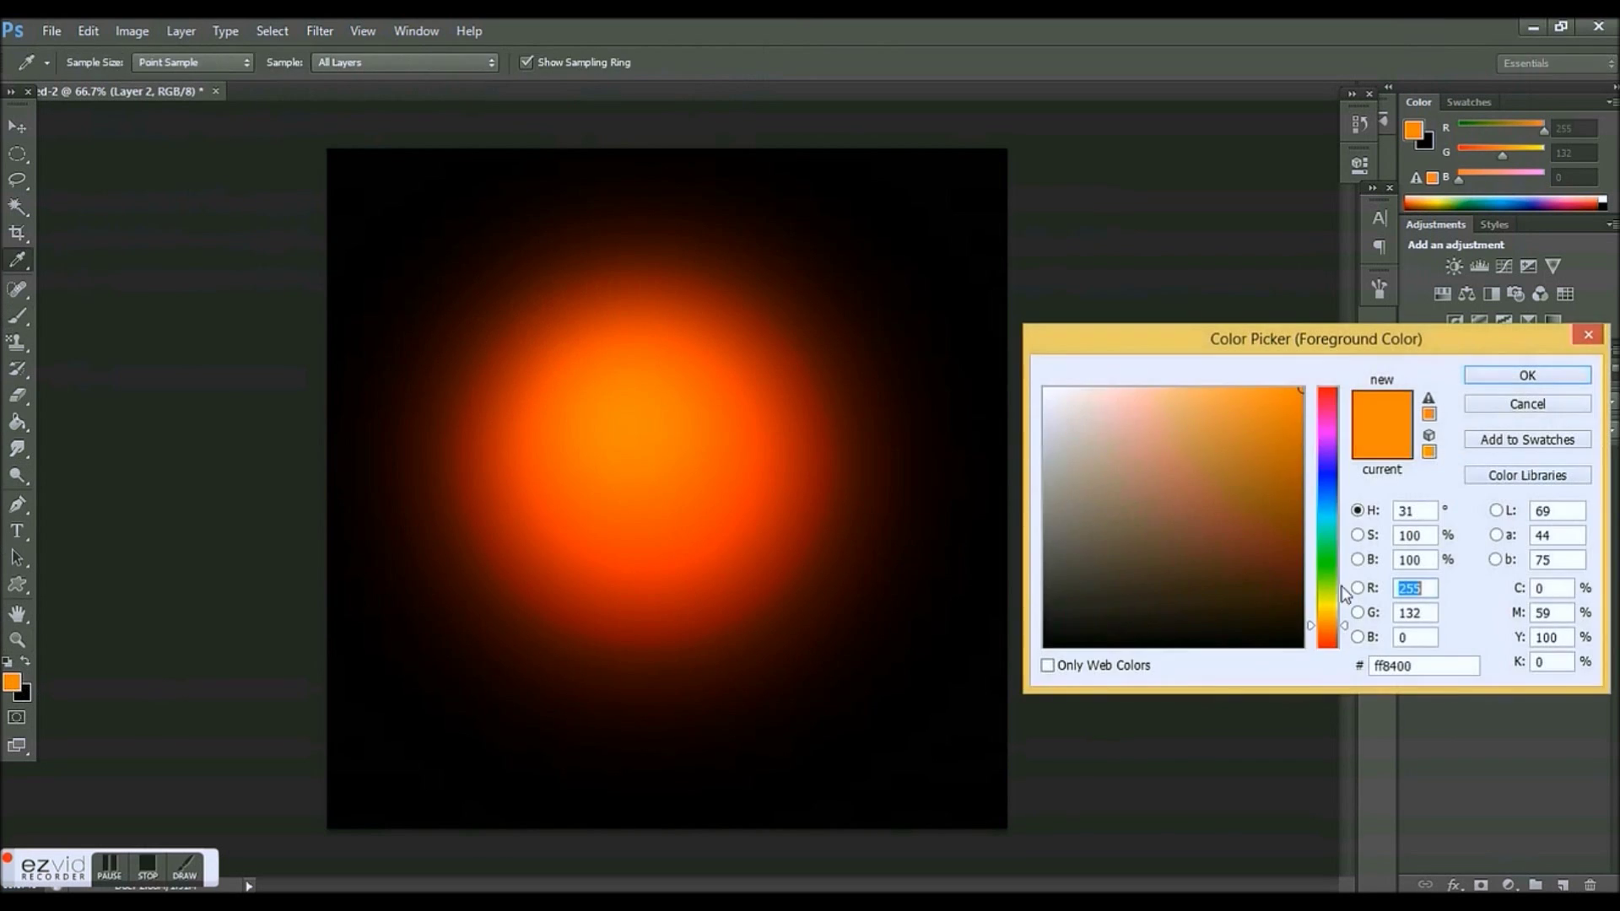
click(1331, 595)
click(1498, 377)
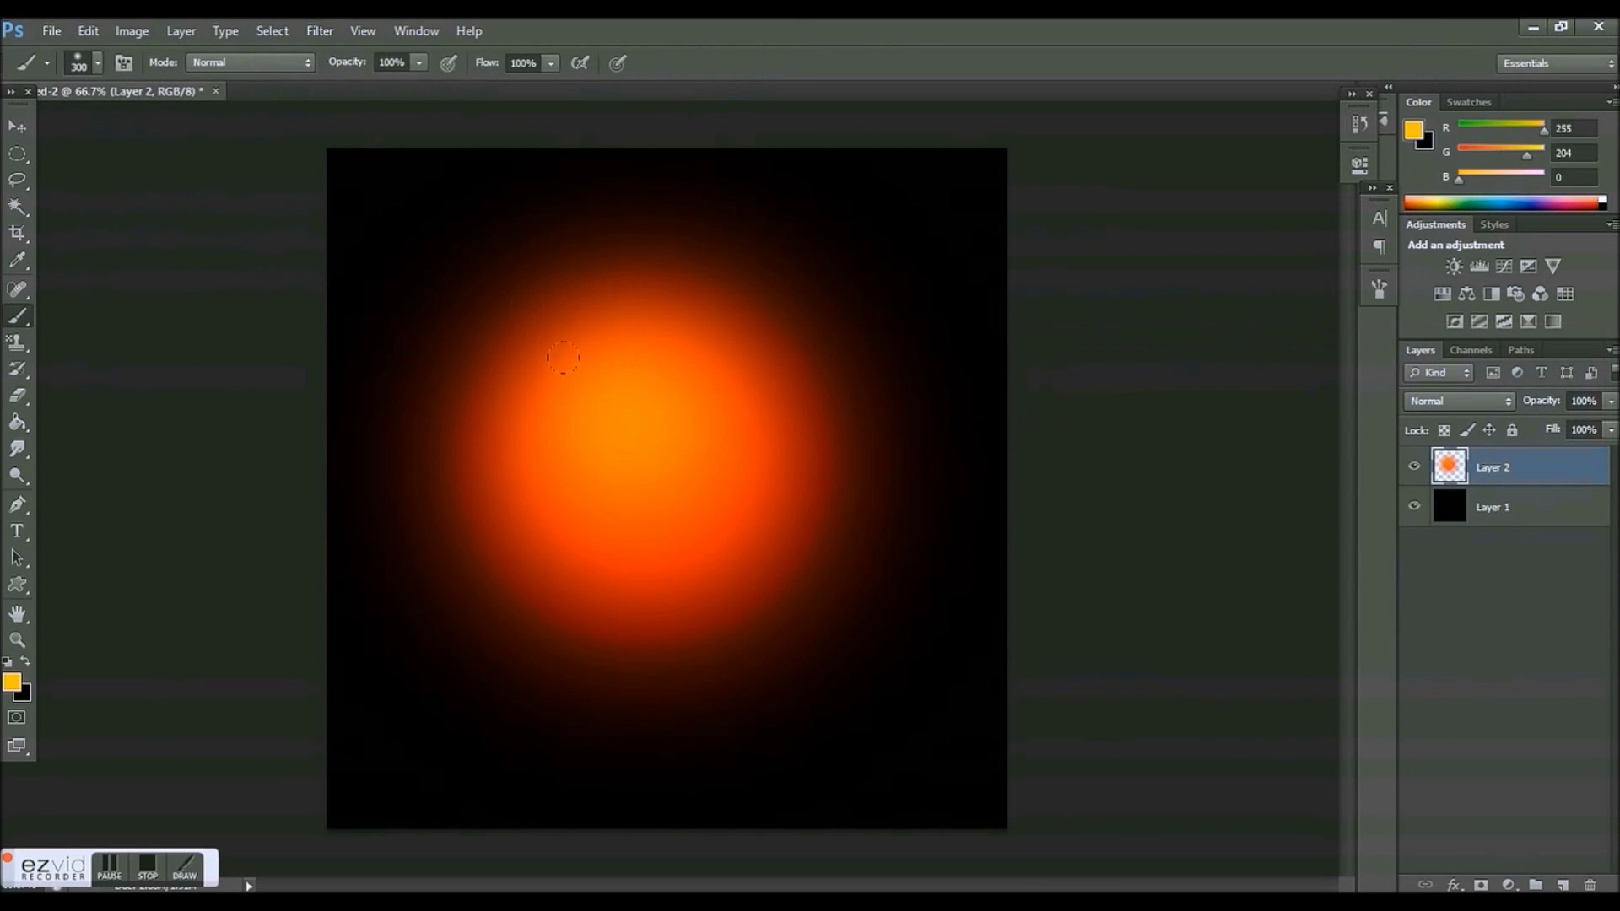
click(630, 407)
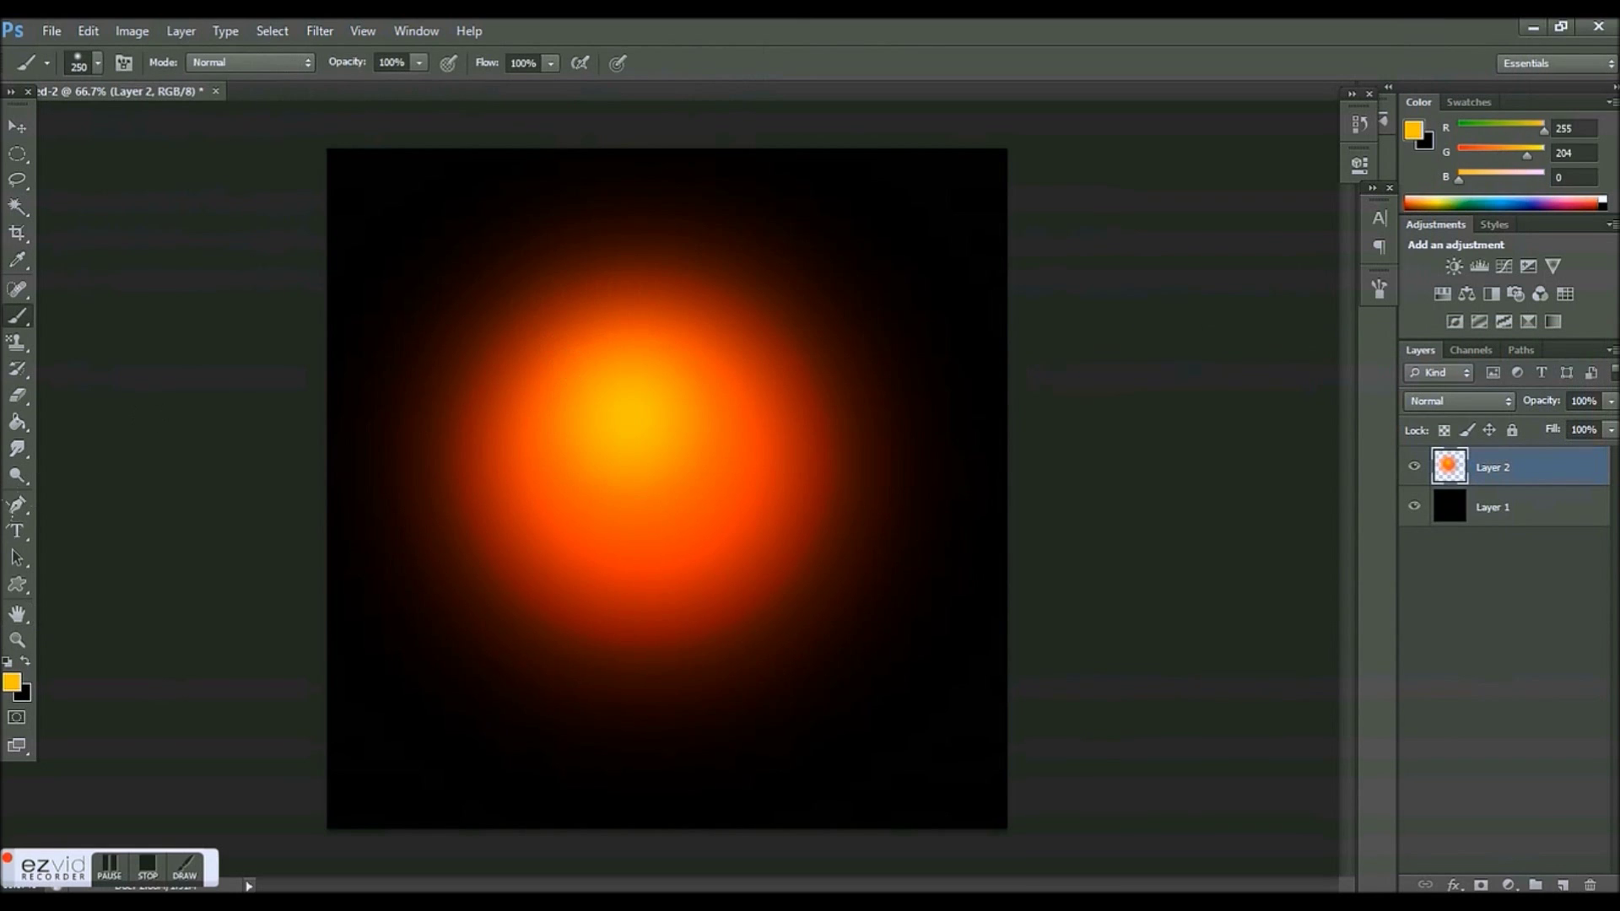
click(12, 683)
click(1198, 388)
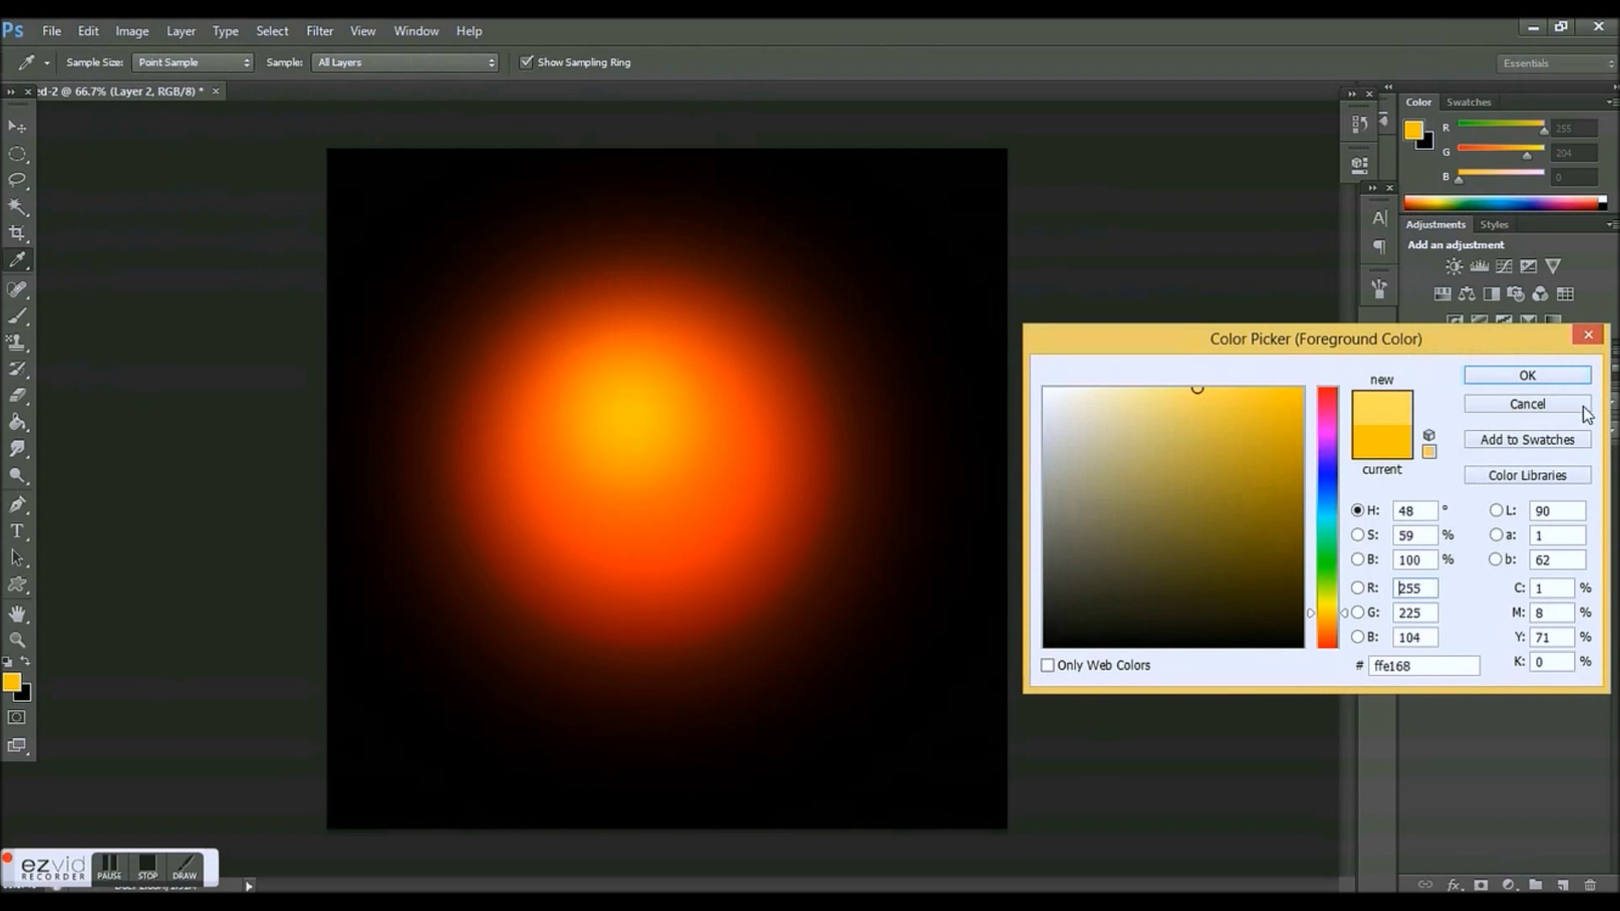
click(1527, 375)
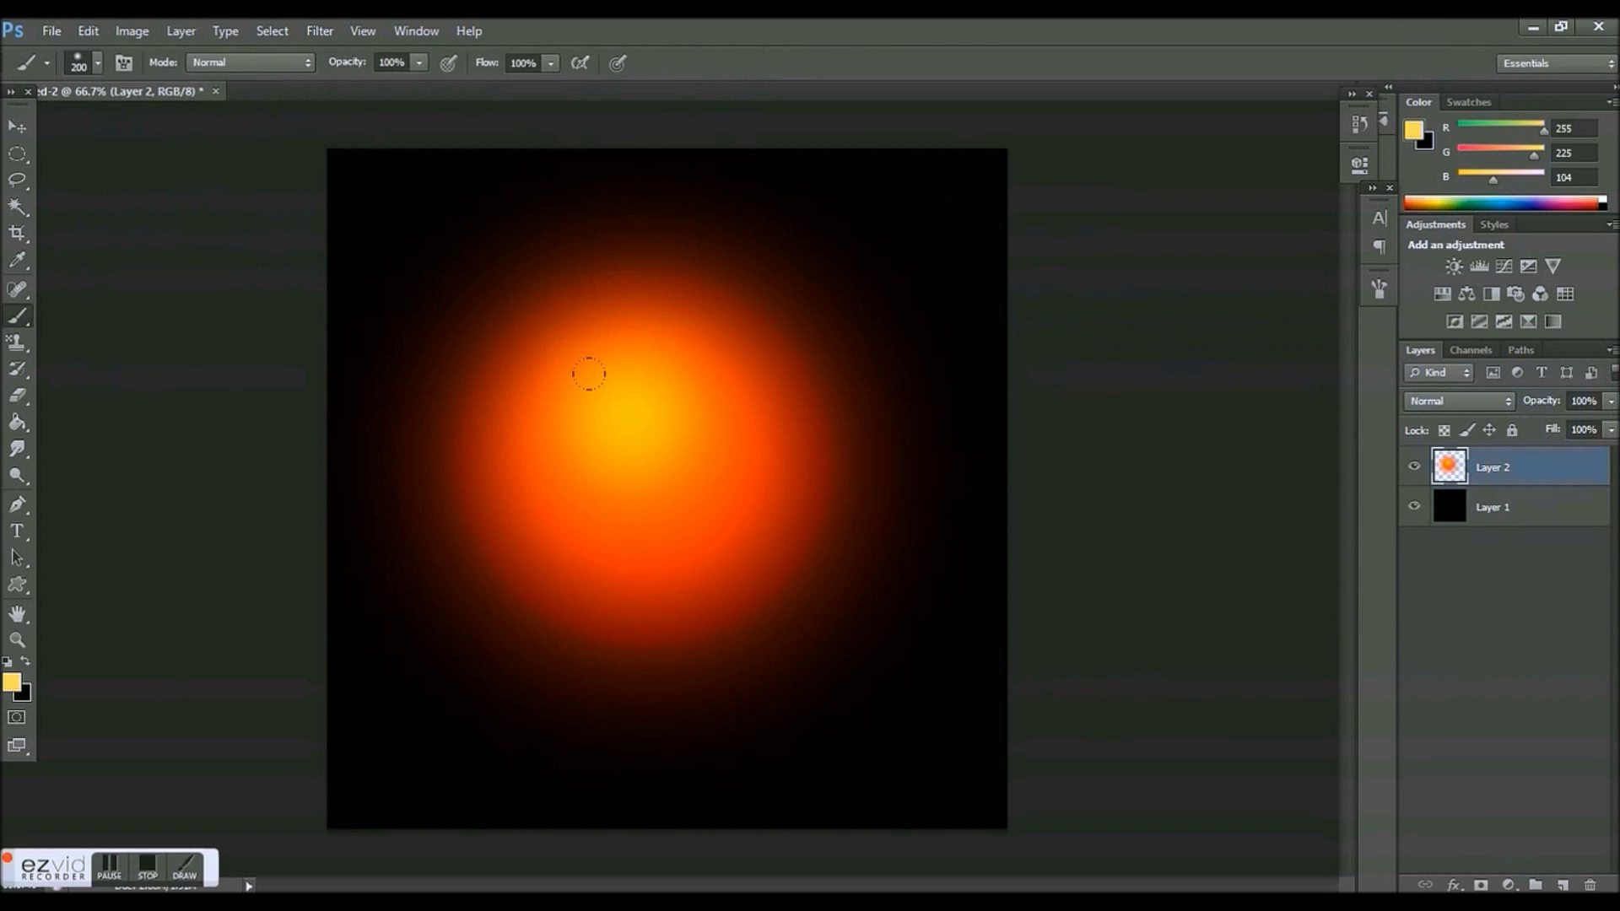
click(623, 407)
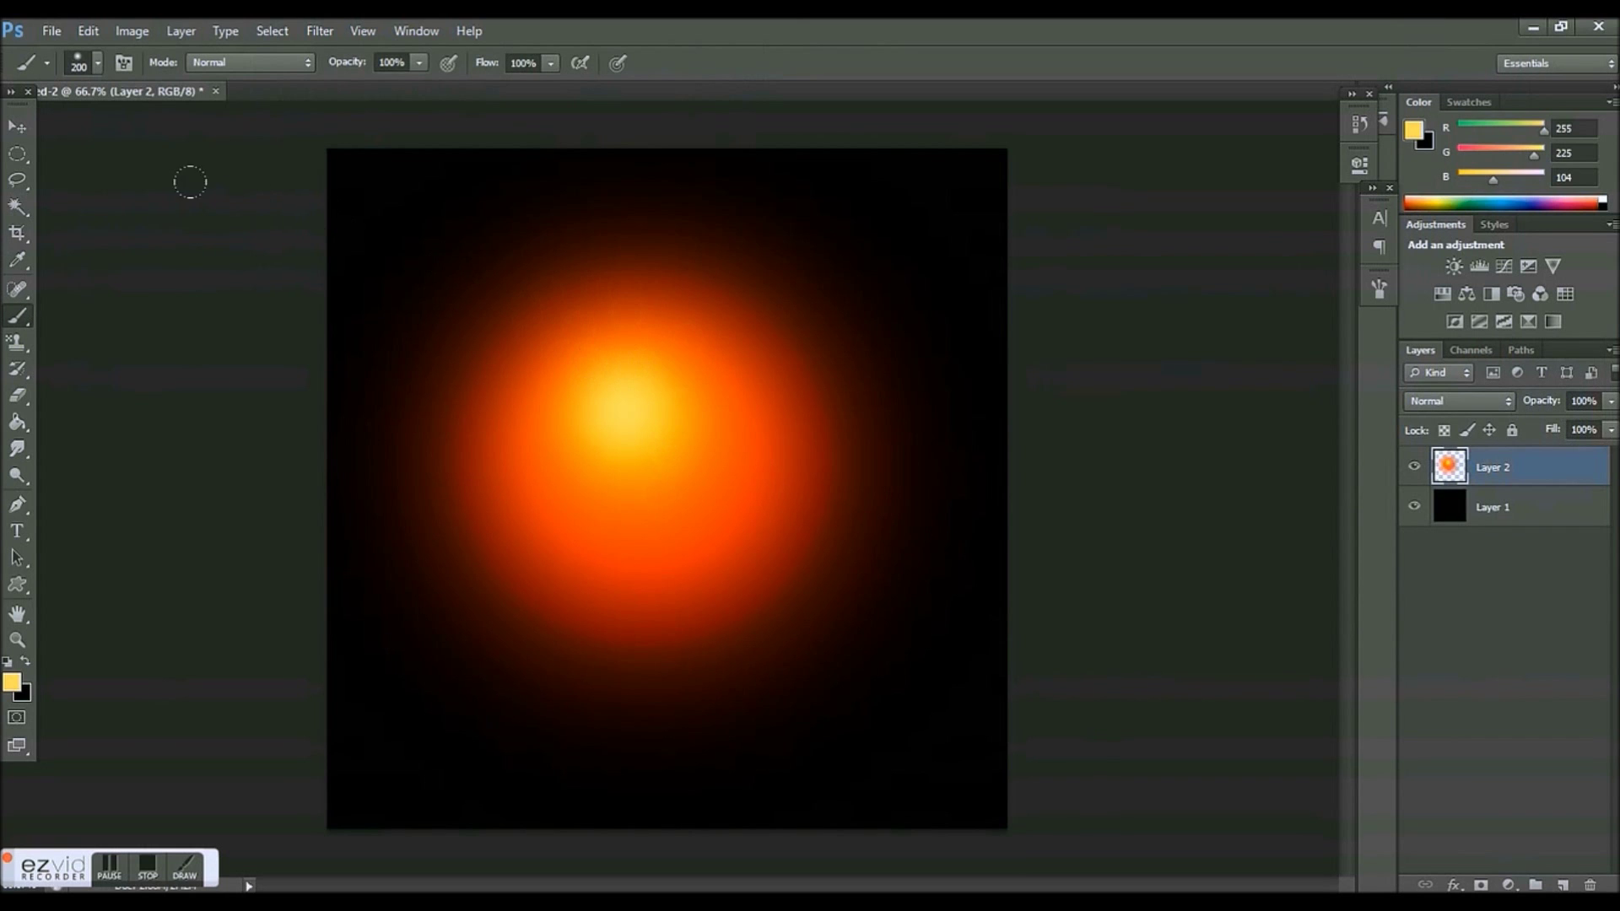
click(17, 126)
drag(709, 517, 734, 542)
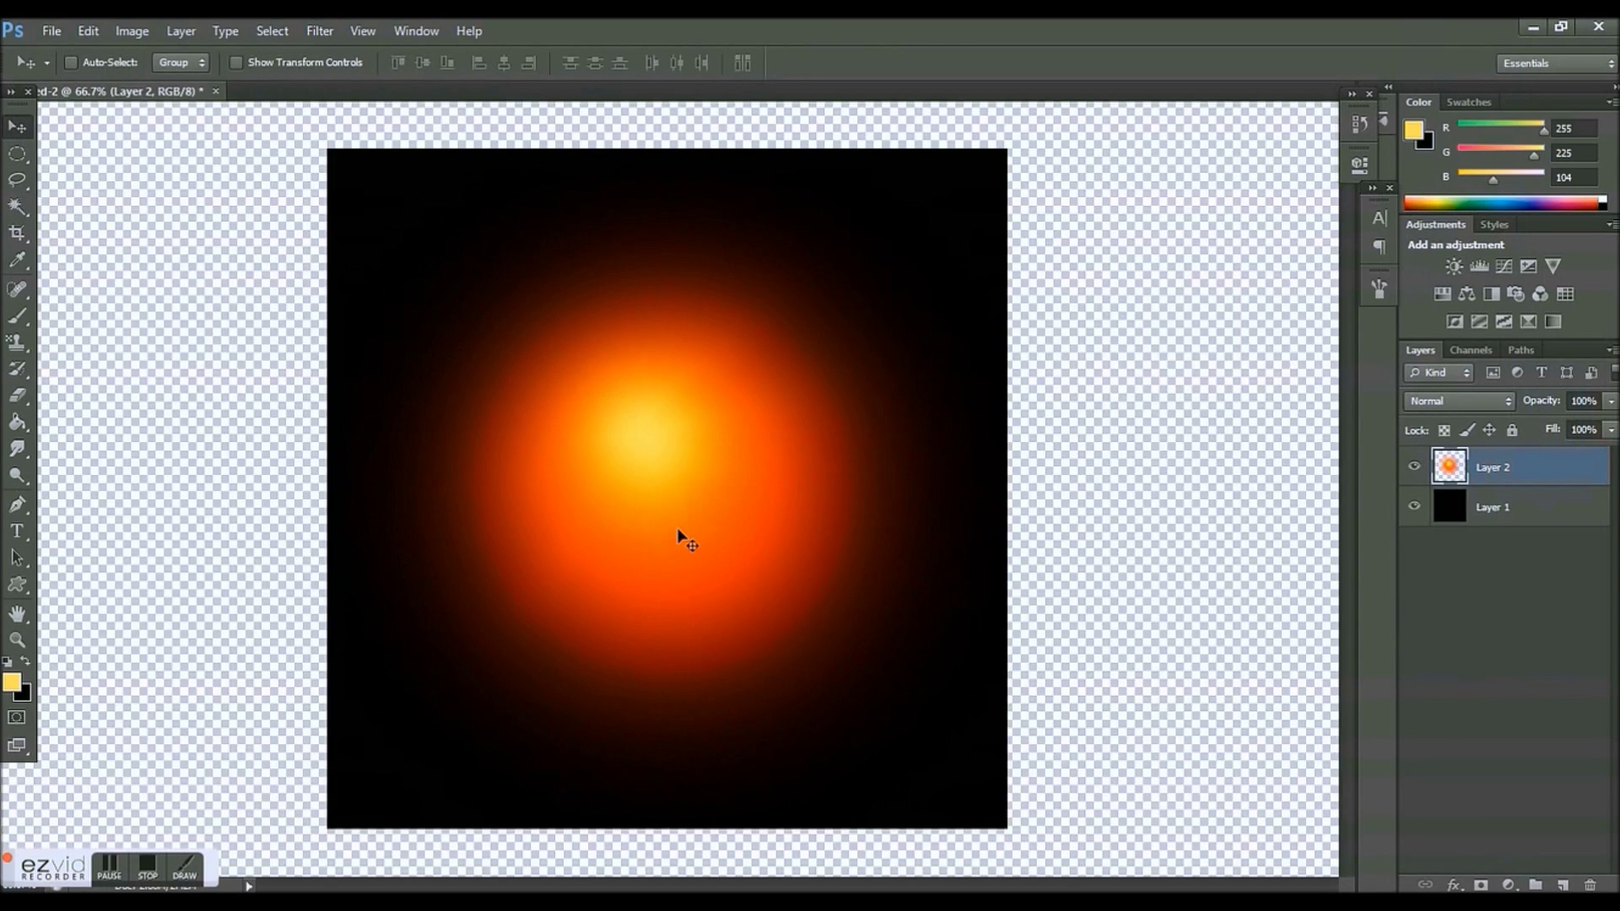
Switch to the Smudge tool with a 36 px textured brush tip.
click(17, 316)
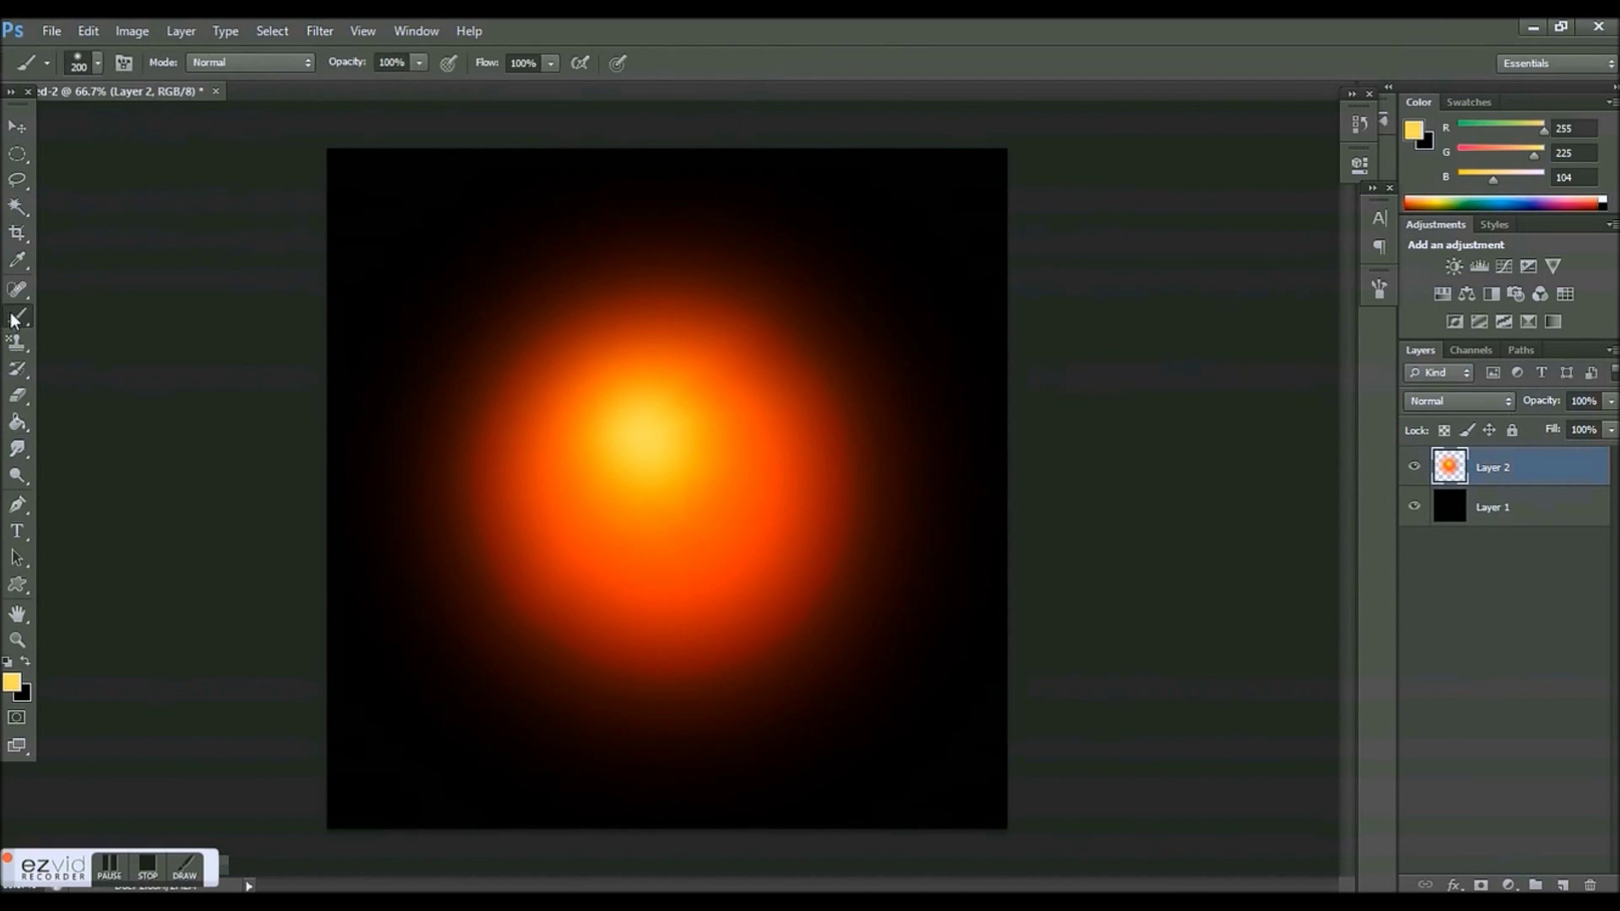
click(18, 447)
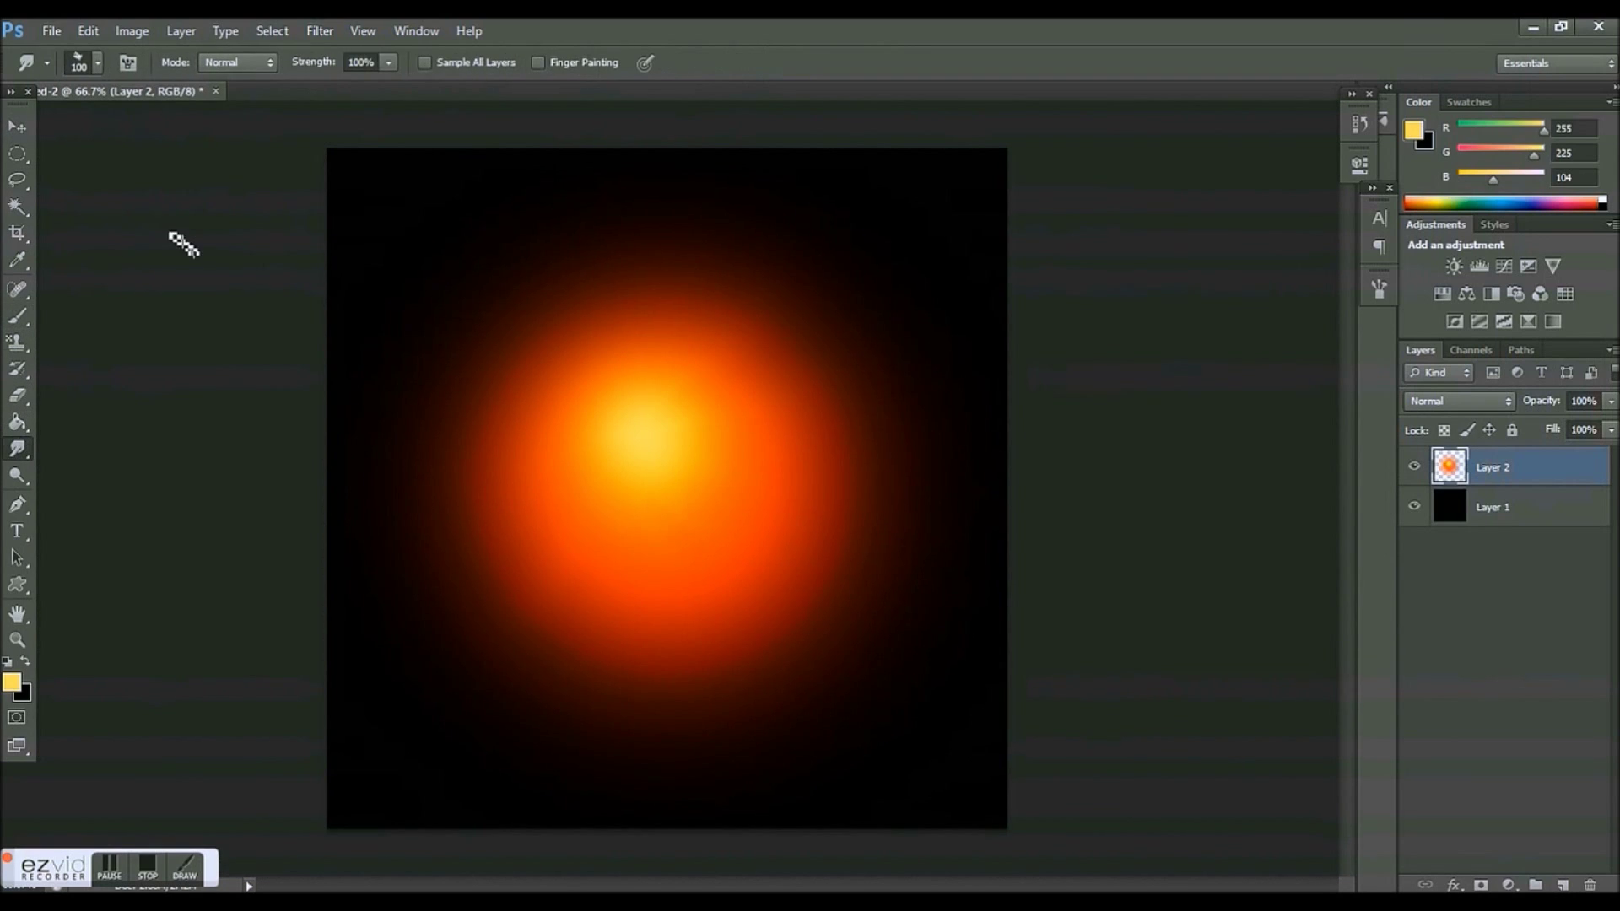
click(96, 62)
scroll(186, 304, down, 3)
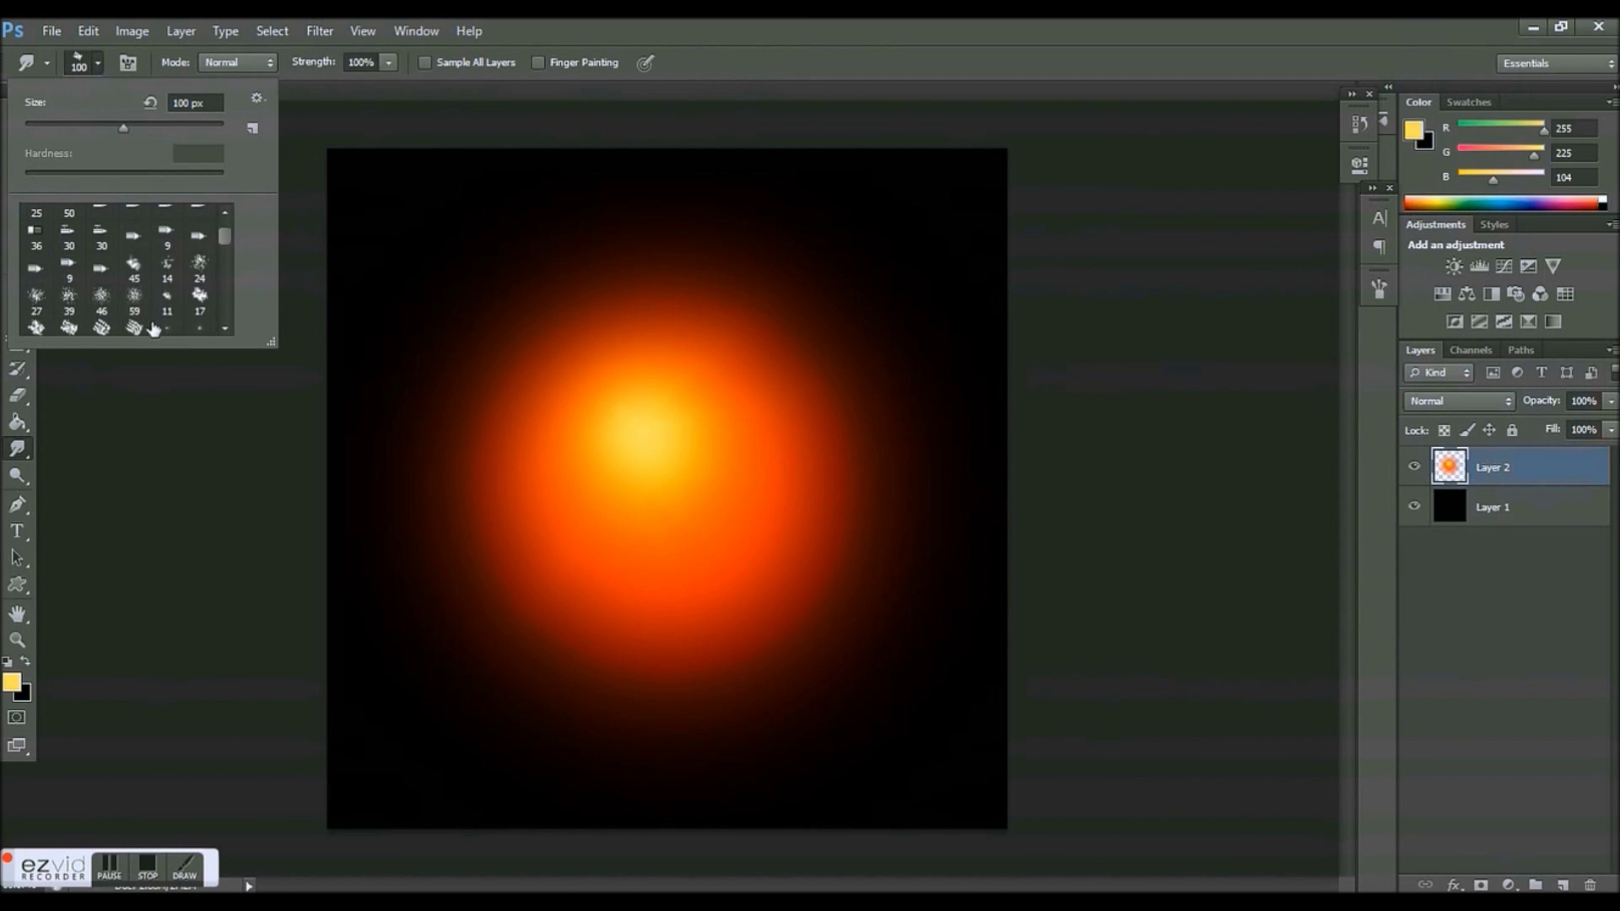
scroll(173, 299, down, 1)
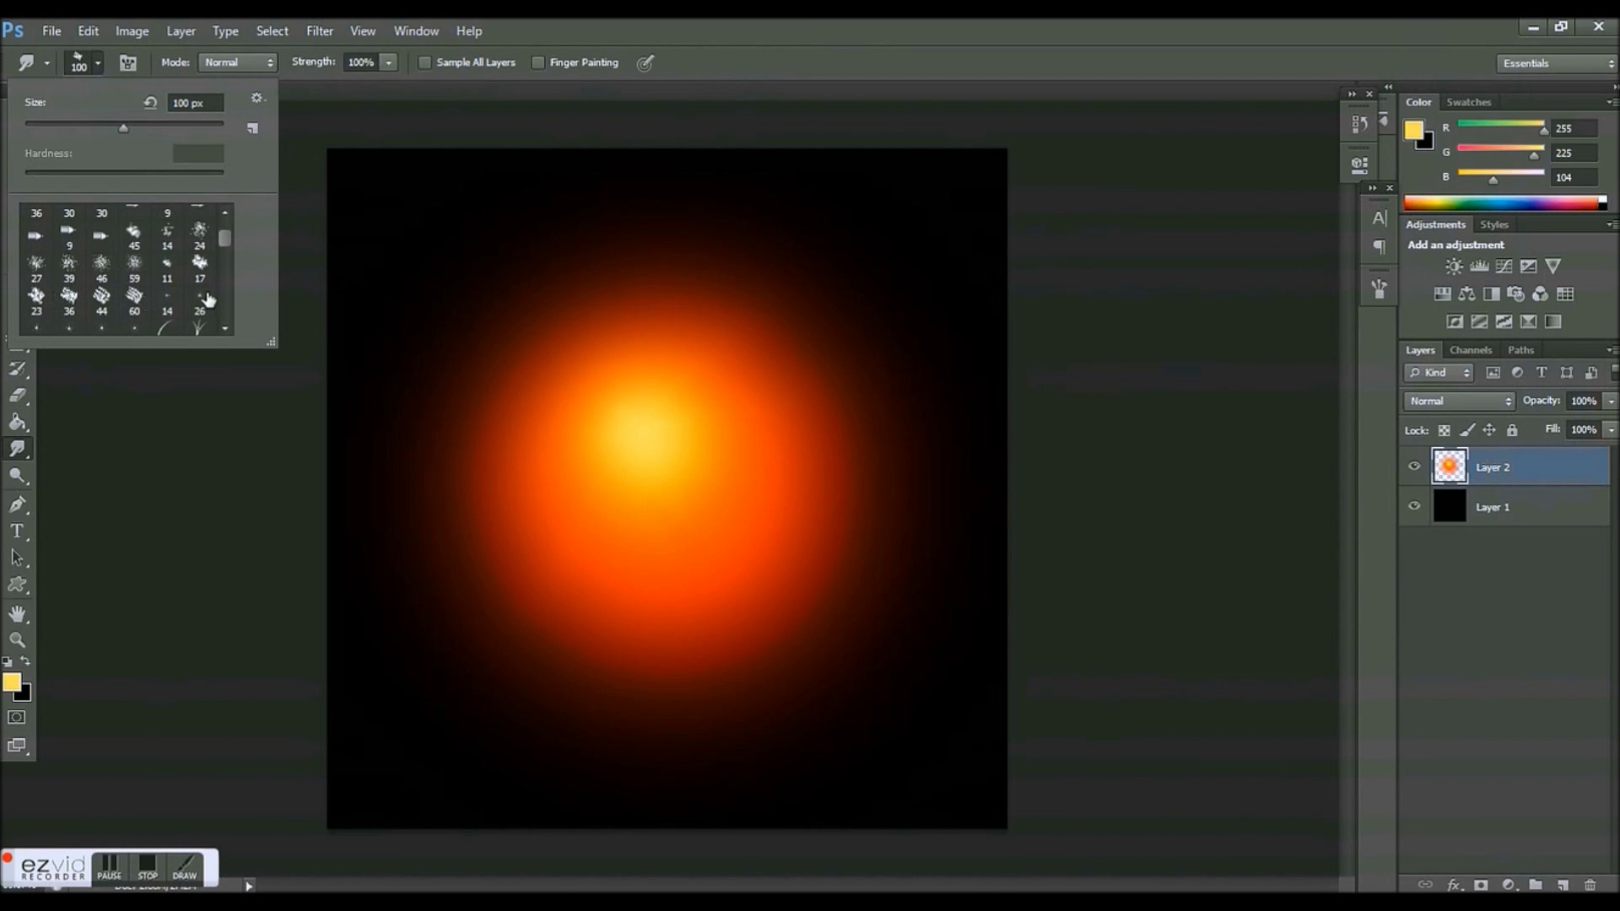
click(69, 299)
click(1381, 287)
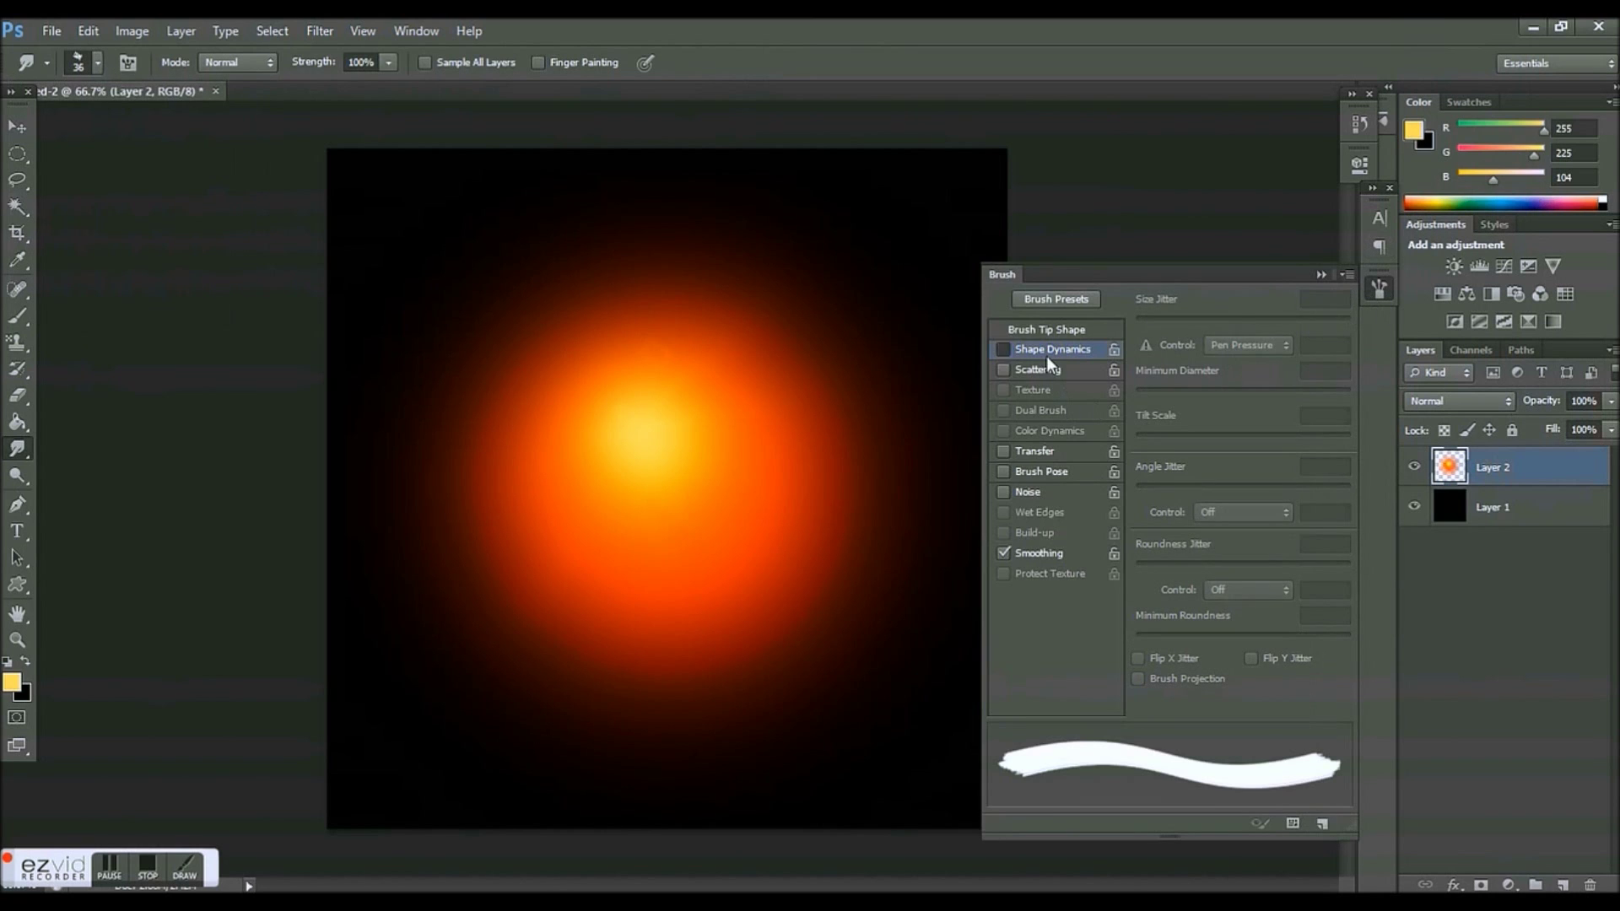
Enable Shape Dynamics and Scattering, with Spacing 24% and Scatter 150% on both axes.
click(1047, 356)
click(1046, 372)
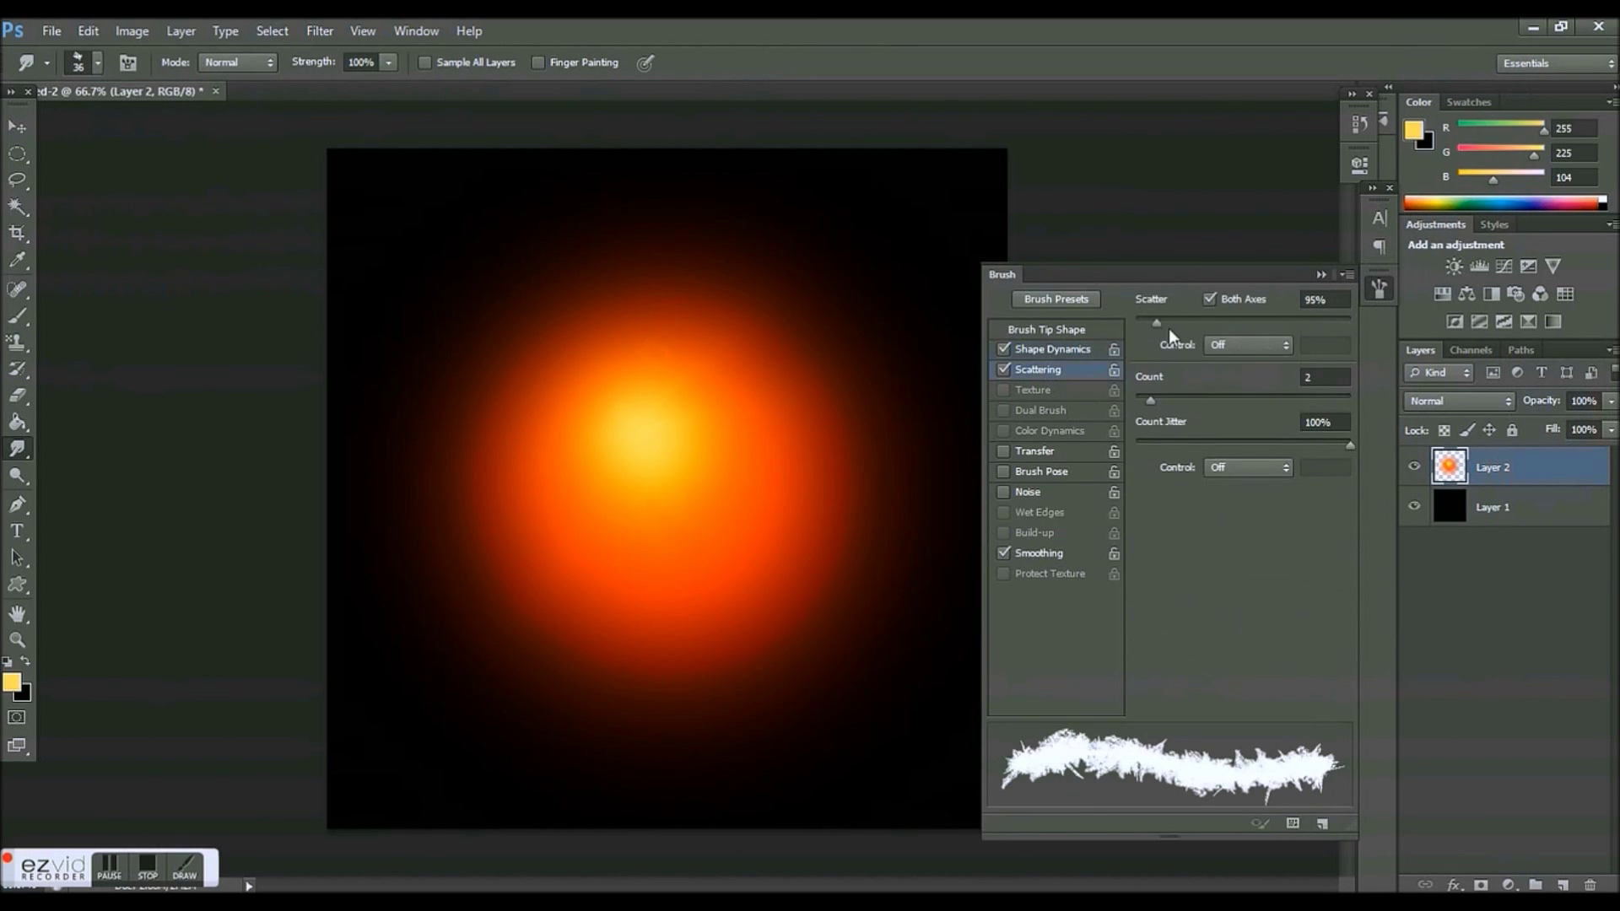
click(1065, 346)
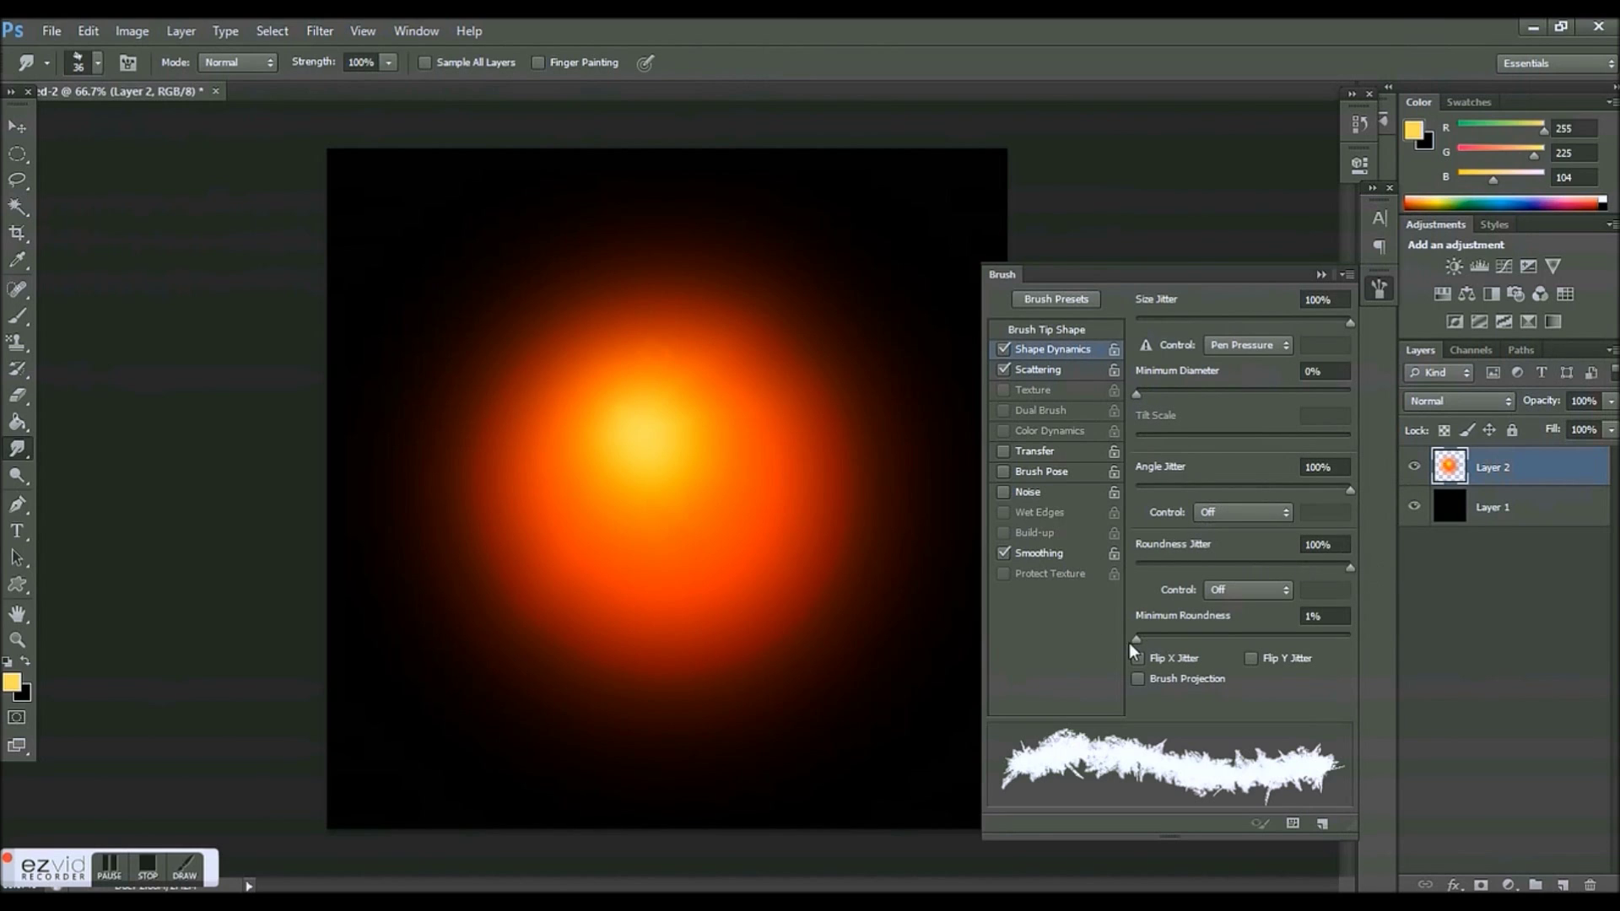
click(1045, 331)
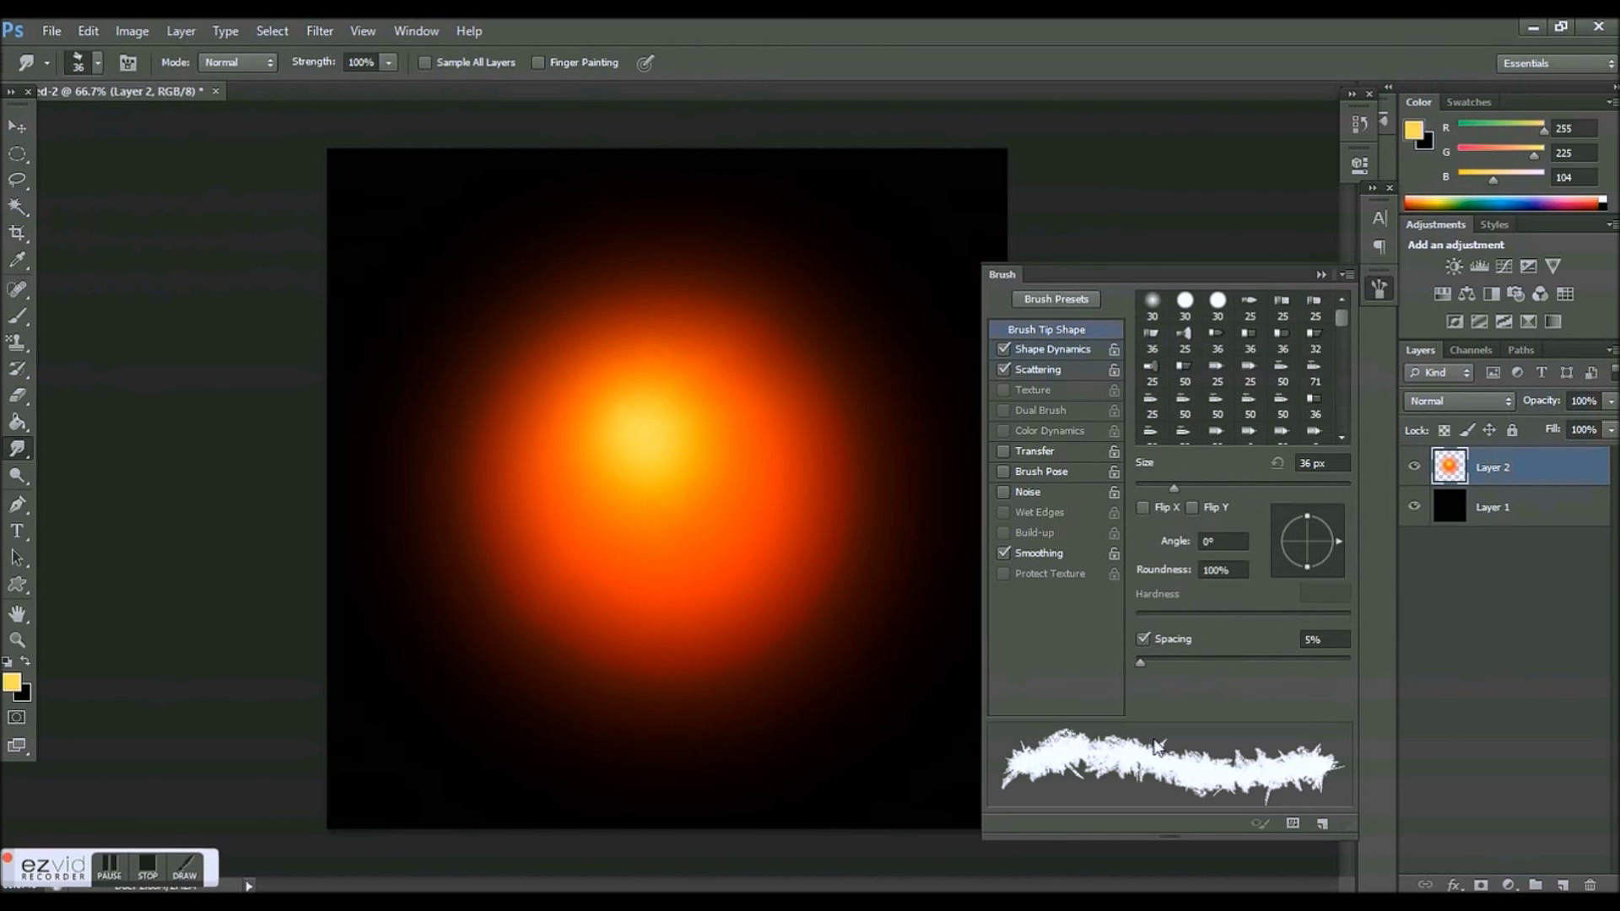
mouse_move(1146, 668)
mouse_down()
mouse_move(1176, 656)
mouse_move(1161, 661)
mouse_up()
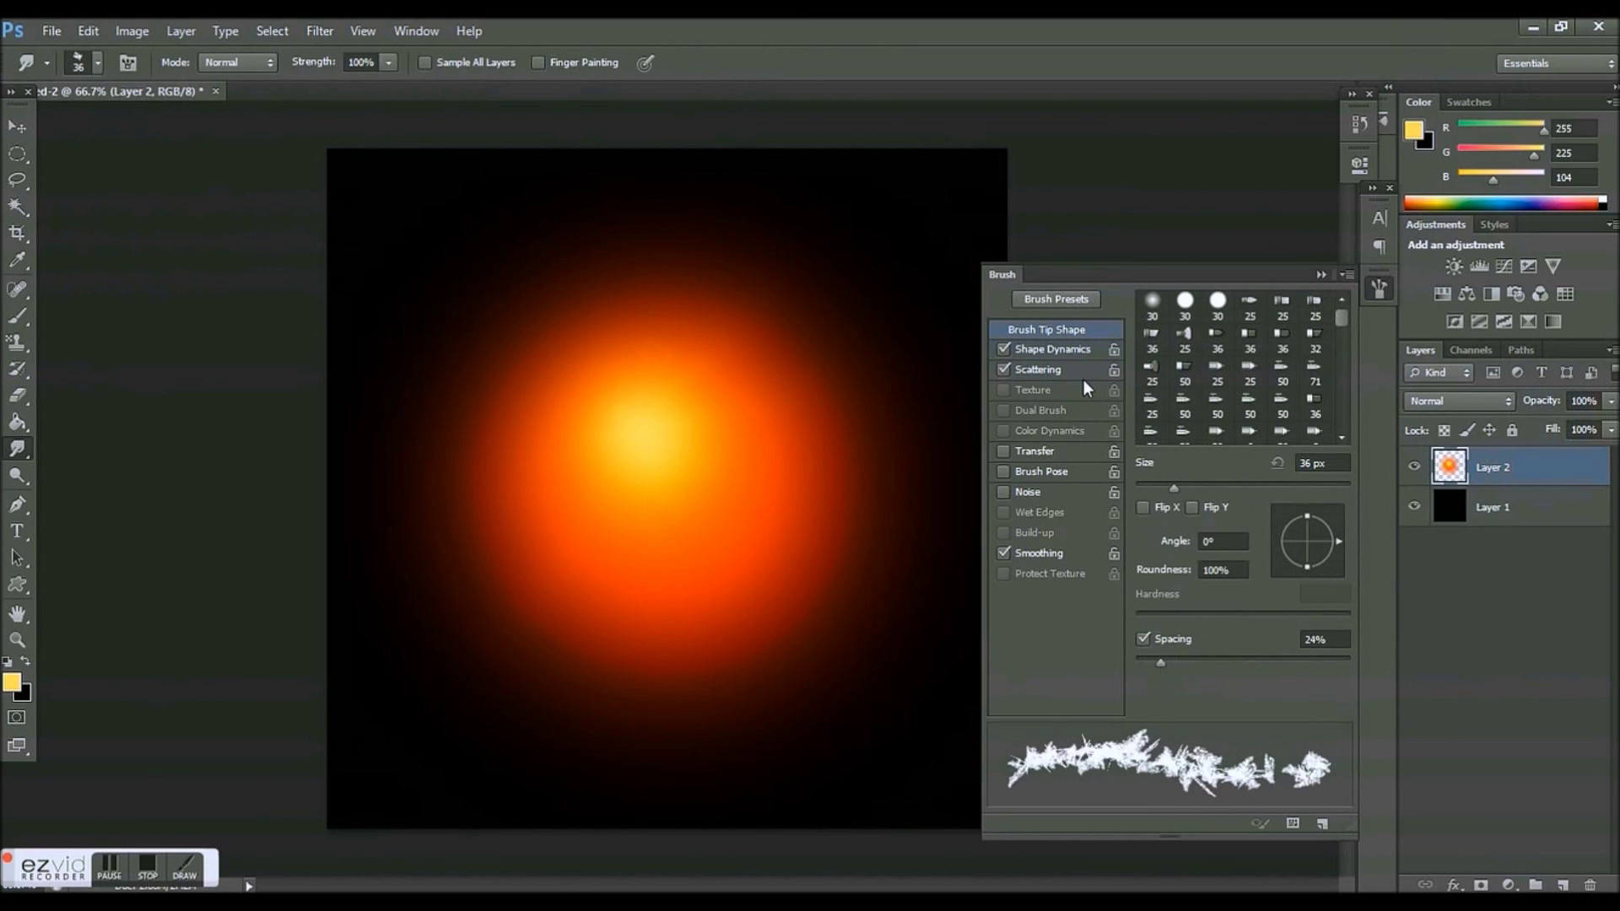
click(1043, 372)
drag(1158, 321, 1172, 317)
text(159)
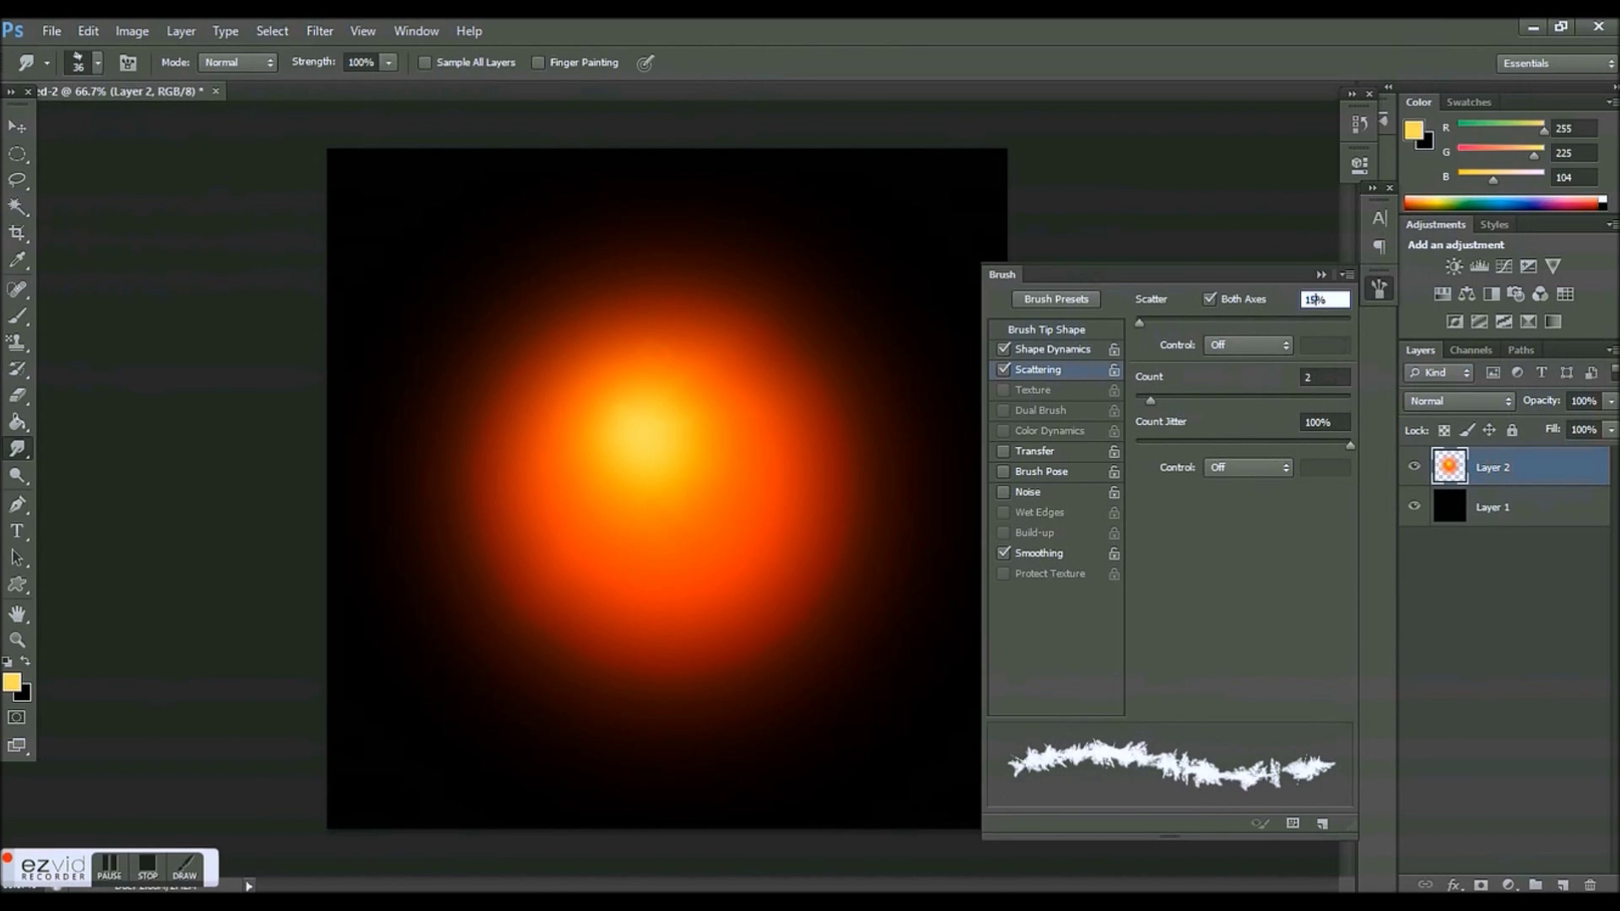
key(BackSpace)
text(0)
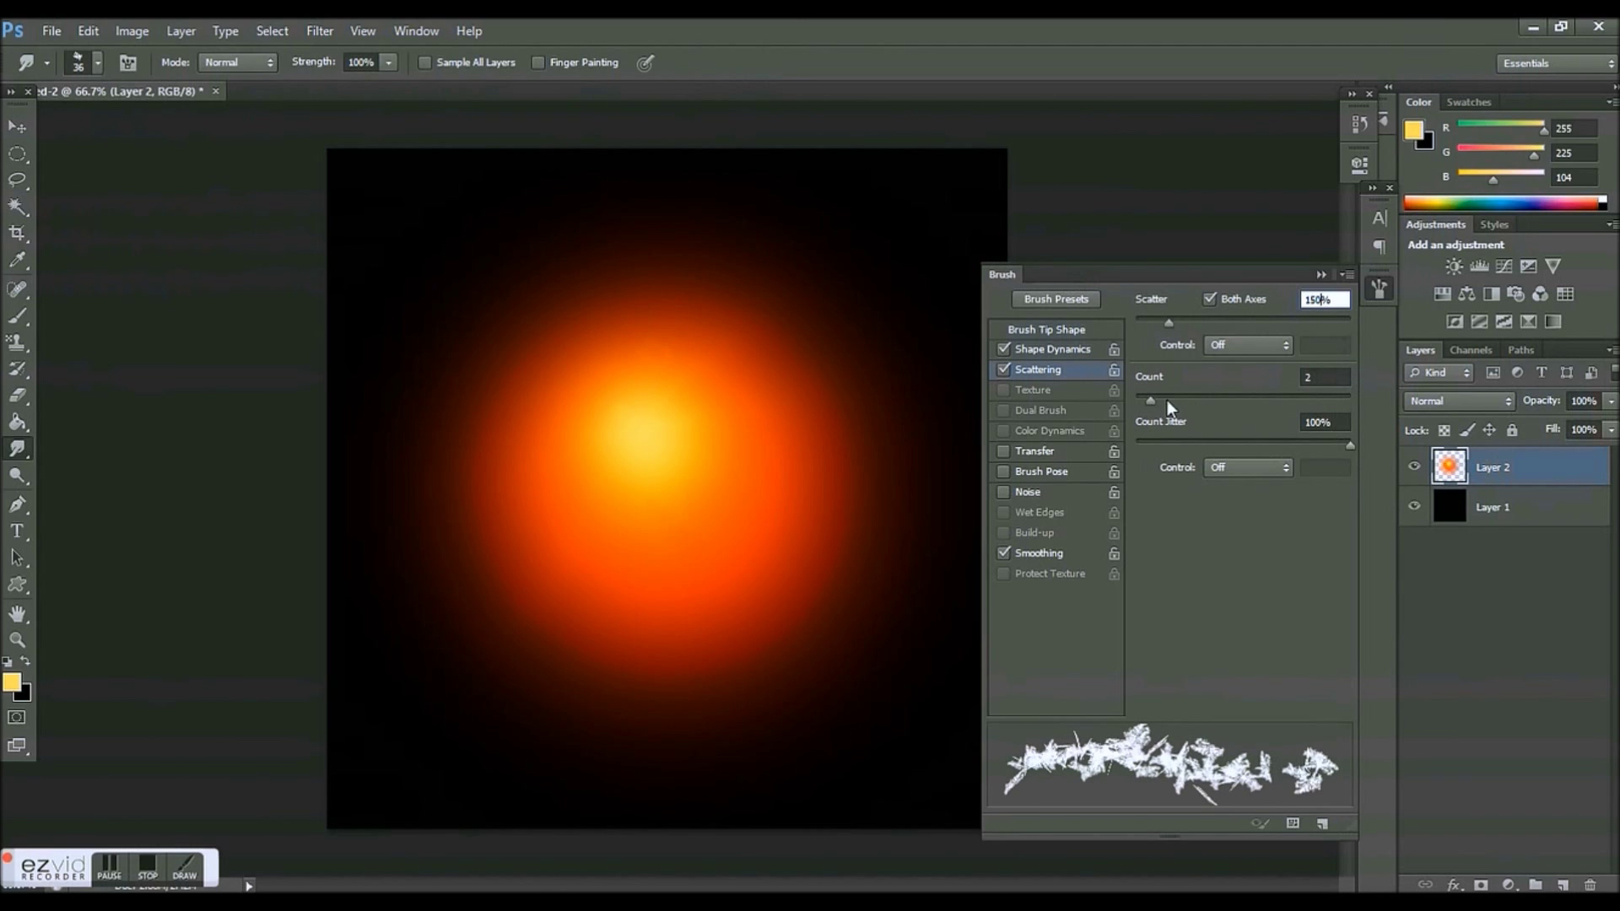
mouse_move(1350, 445)
mouse_down()
mouse_move(1146, 457)
mouse_move(1418, 468)
mouse_up()
Enlarge the smudge brush, test-smudge the glow's upper-right edge, then undo it.
click(1379, 289)
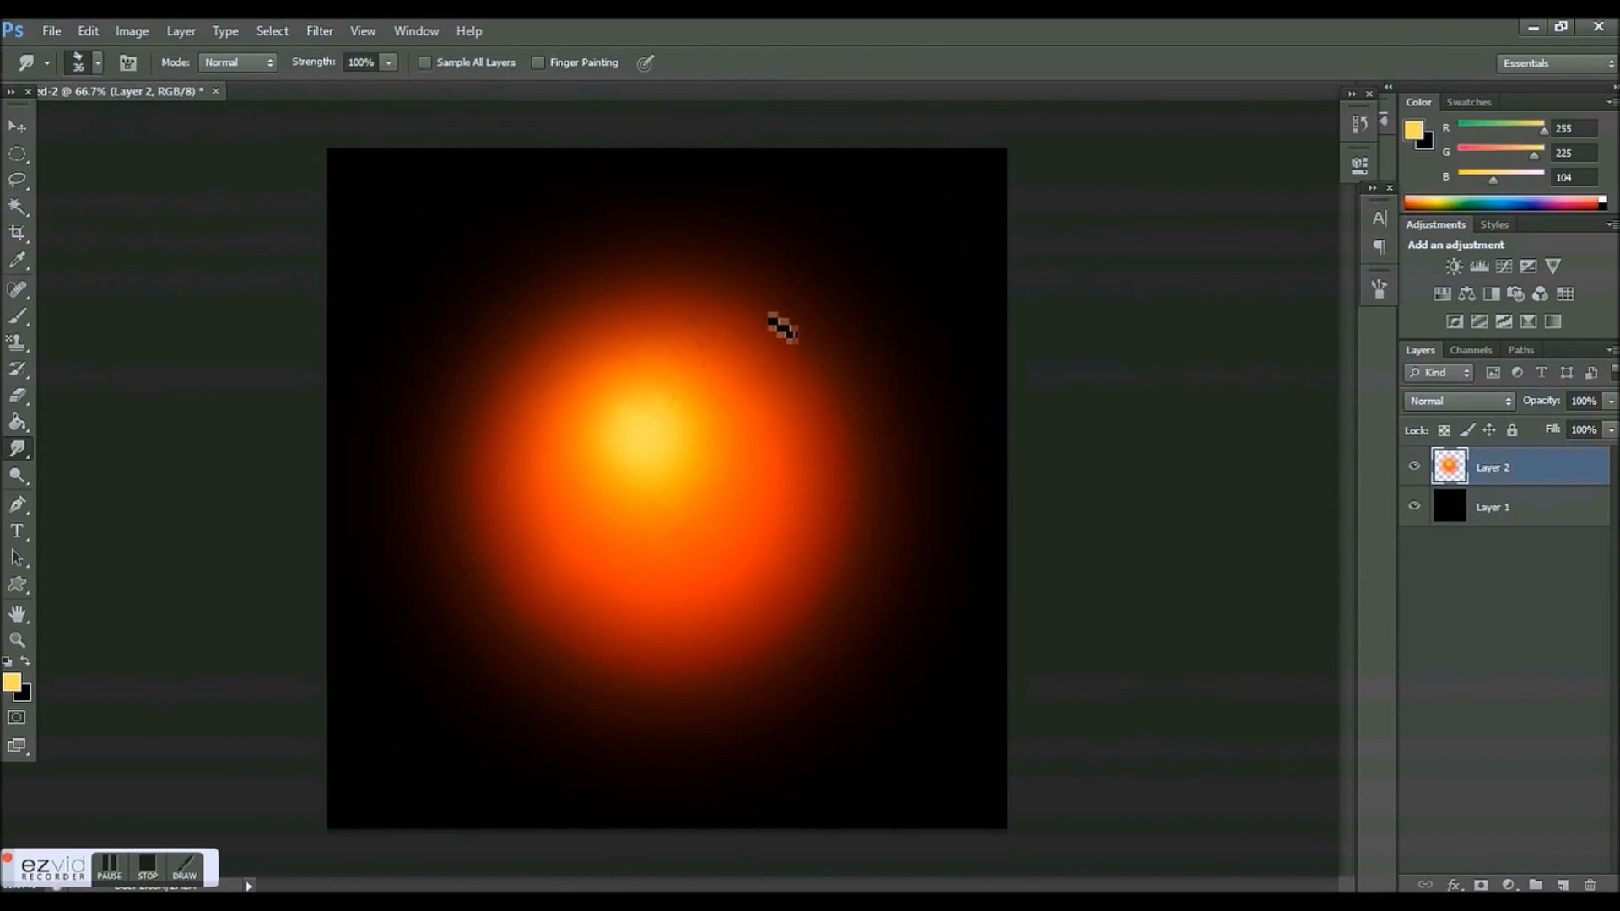
key(bracketright)
key(bracketright)
key(bracketright)
mouse_move(735, 318)
mouse_down()
mouse_move(878, 201)
mouse_move(648, 403)
mouse_move(719, 381)
mouse_up()
mouse_move(948, 267)
mouse_down()
mouse_move(763, 356)
mouse_move(652, 429)
mouse_move(938, 318)
mouse_move(658, 430)
mouse_move(937, 365)
mouse_up()
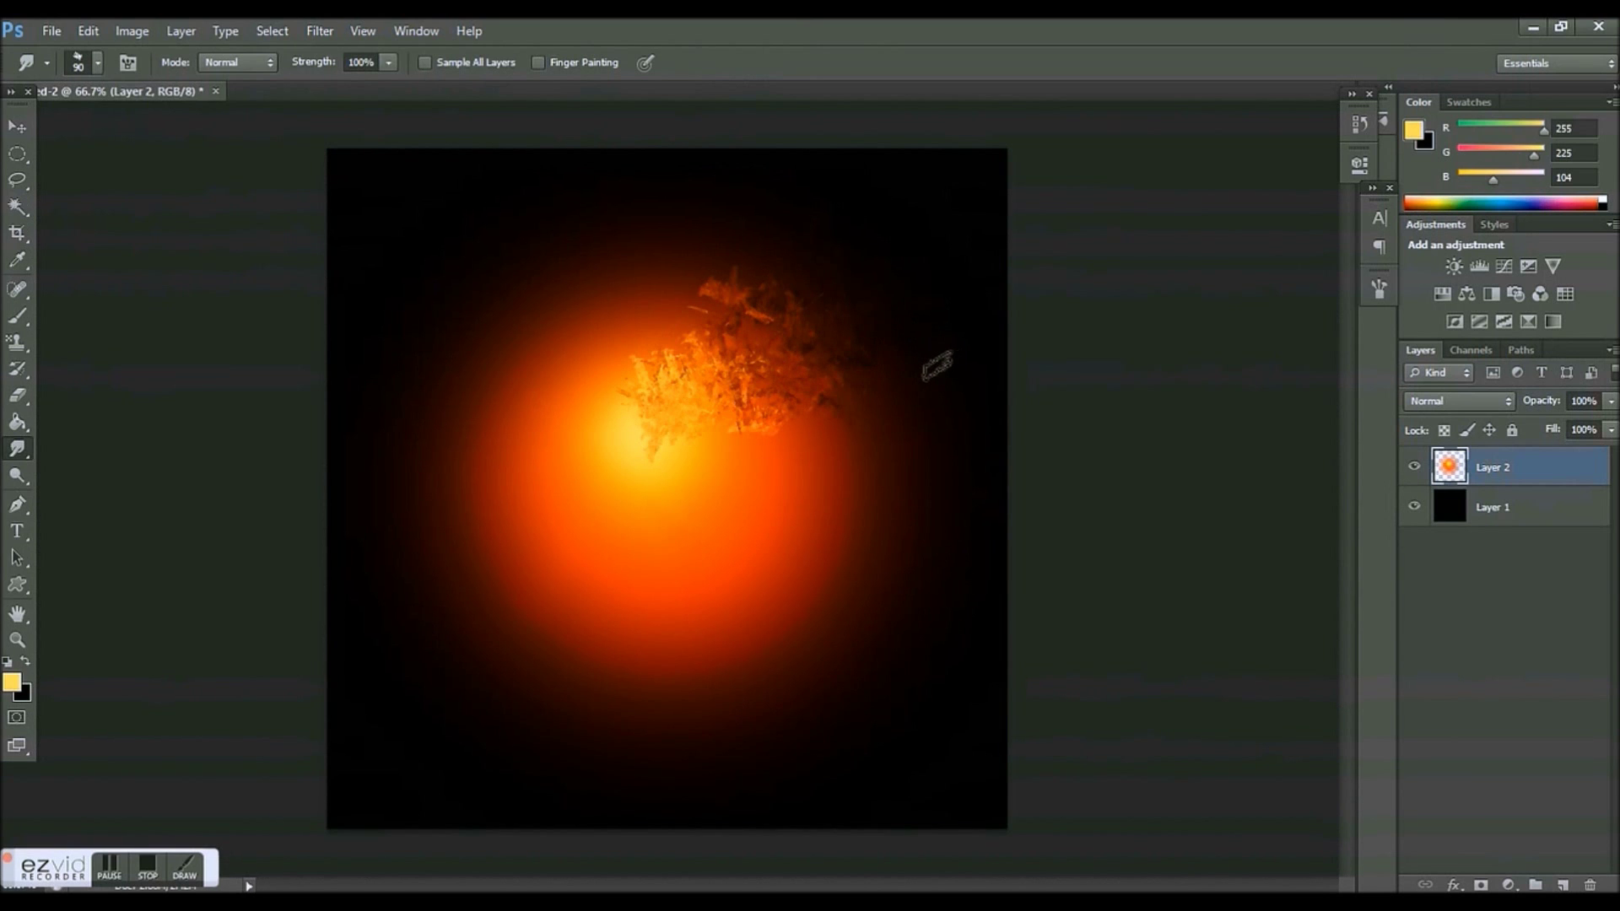
key(ctrl+z)
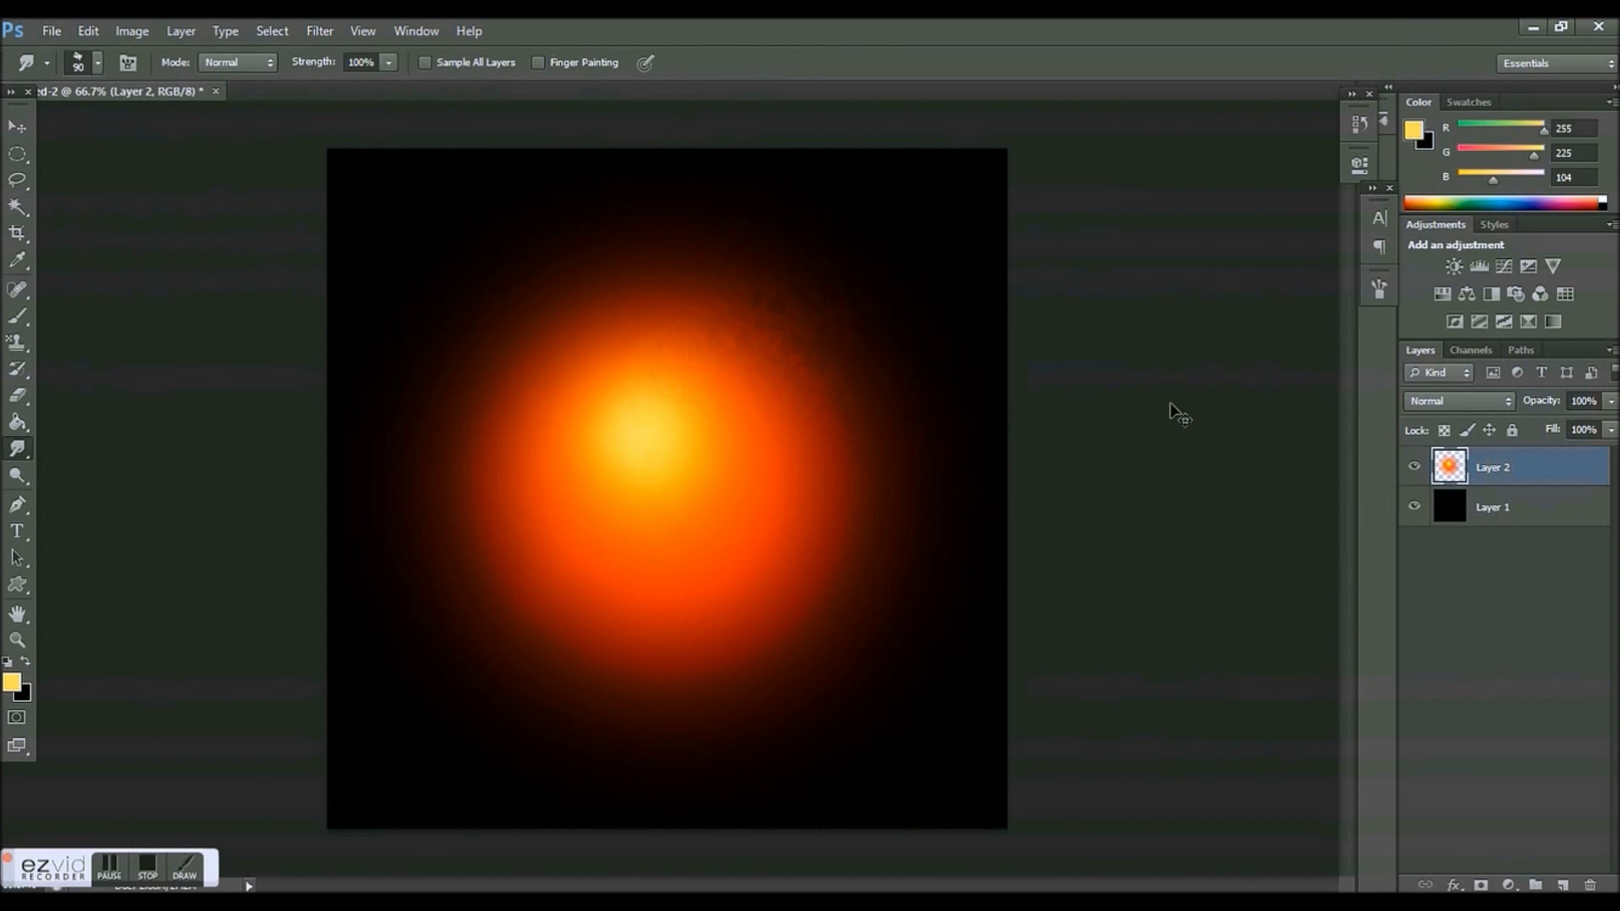
Scale the glow on Layer 2 down around its centre with Free Transform.
key(ctrl+t)
drag(358, 206, 462, 290)
click(17, 127)
key(Return)
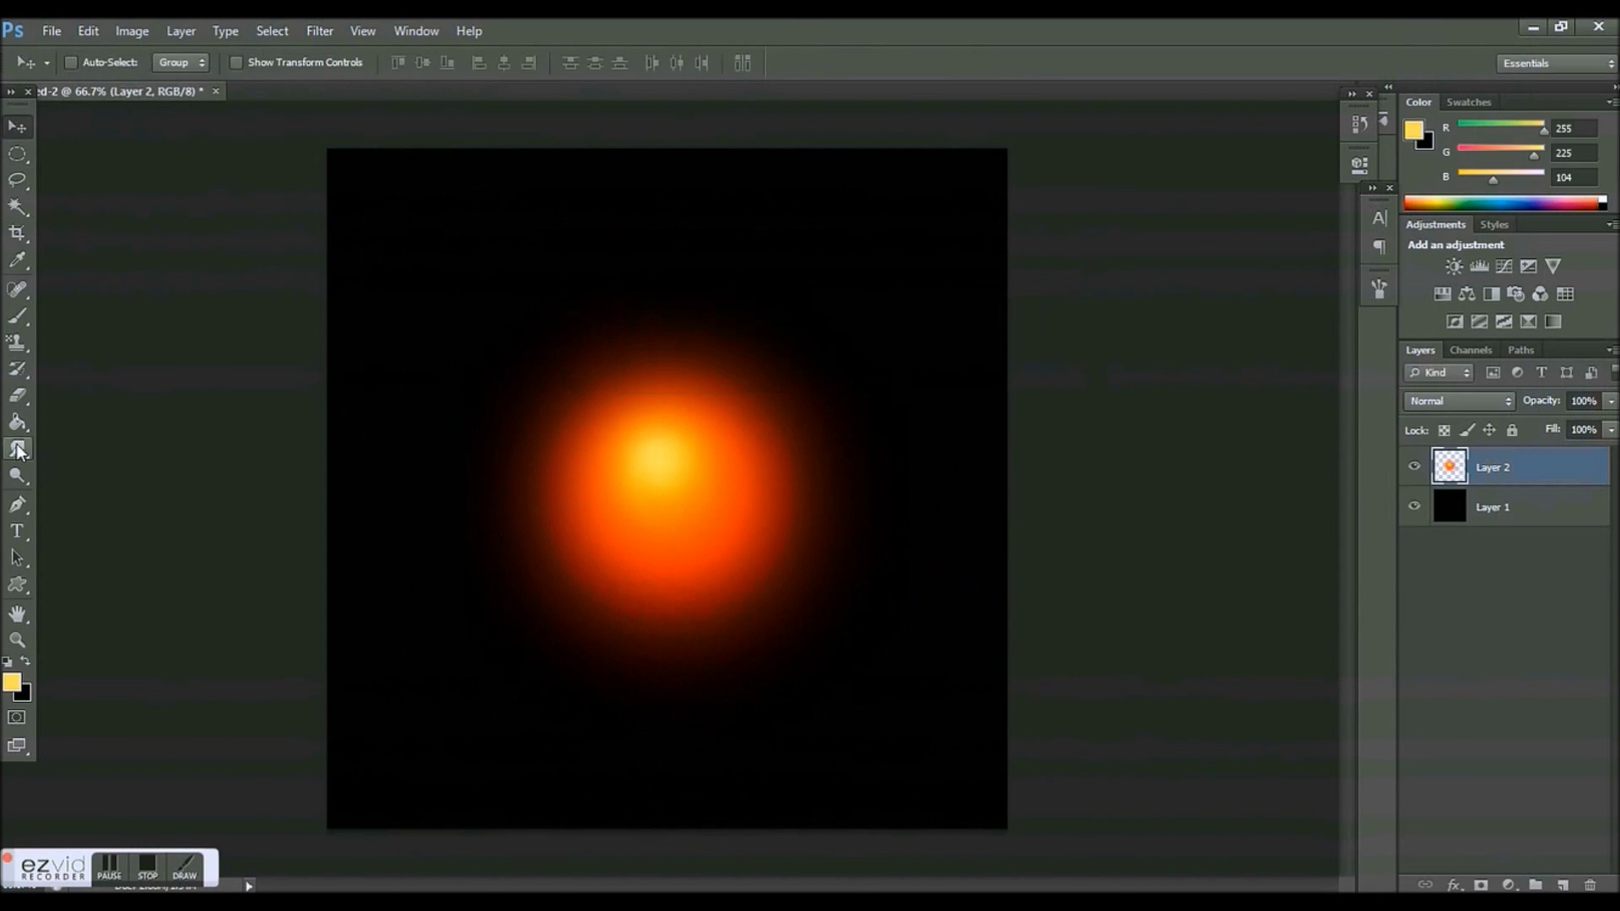
Smudge the glow's edges outward into flame-like wisps, then duplicate Layer 2.
click(16, 449)
drag(709, 434, 781, 384)
mouse_move(658, 472)
mouse_down()
mouse_move(868, 403)
mouse_move(678, 494)
mouse_move(860, 480)
mouse_move(668, 515)
mouse_move(771, 534)
mouse_move(859, 586)
mouse_move(702, 494)
mouse_move(705, 540)
mouse_move(807, 622)
mouse_move(691, 508)
mouse_move(748, 652)
mouse_move(679, 555)
mouse_move(666, 663)
mouse_move(664, 495)
mouse_move(574, 622)
mouse_move(670, 492)
mouse_move(622, 669)
mouse_move(646, 507)
mouse_move(504, 587)
mouse_move(643, 498)
mouse_move(493, 523)
mouse_move(586, 485)
mouse_move(598, 459)
mouse_move(512, 439)
mouse_move(650, 479)
mouse_move(533, 386)
mouse_move(640, 436)
mouse_move(600, 382)
mouse_move(661, 454)
mouse_move(643, 348)
mouse_move(659, 319)
mouse_move(673, 461)
mouse_move(694, 388)
mouse_move(733, 344)
mouse_move(687, 445)
mouse_move(787, 362)
mouse_move(663, 510)
mouse_move(793, 518)
mouse_move(870, 549)
mouse_move(759, 498)
mouse_move(682, 638)
mouse_move(690, 685)
mouse_move(648, 511)
mouse_move(612, 668)
mouse_move(607, 561)
mouse_move(470, 613)
mouse_move(612, 525)
mouse_move(737, 594)
mouse_up()
key(ctrl+j)
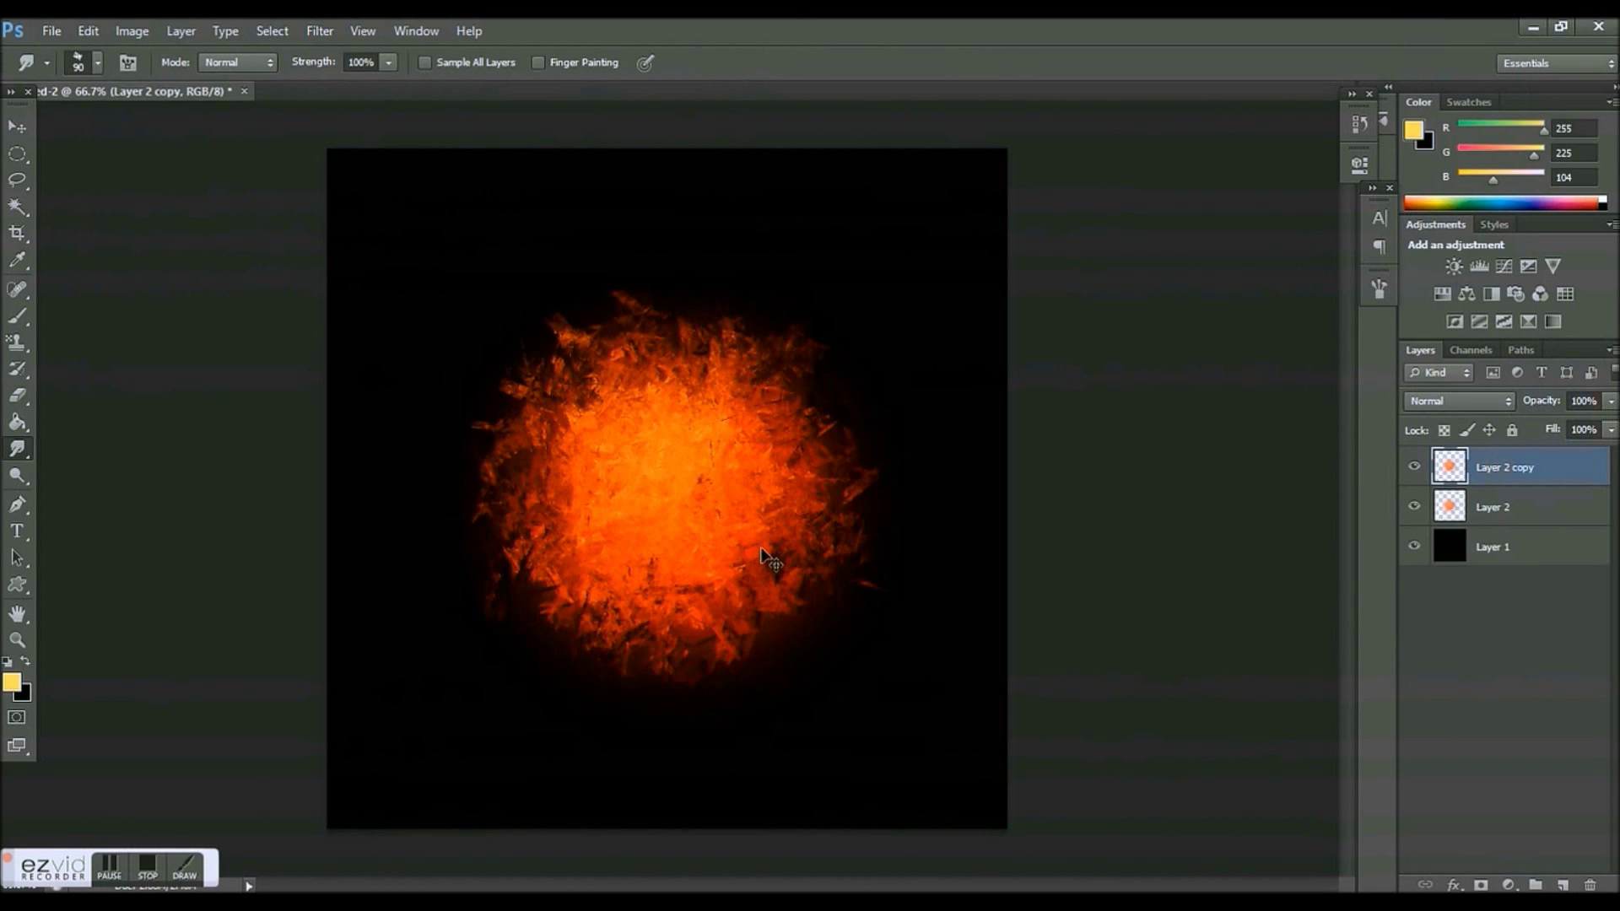
Rotate Layer 2 copy 180°, shrink it to about 76% and shift it slightly up-left.
key(ctrl+t)
drag(597, 217, 736, 682)
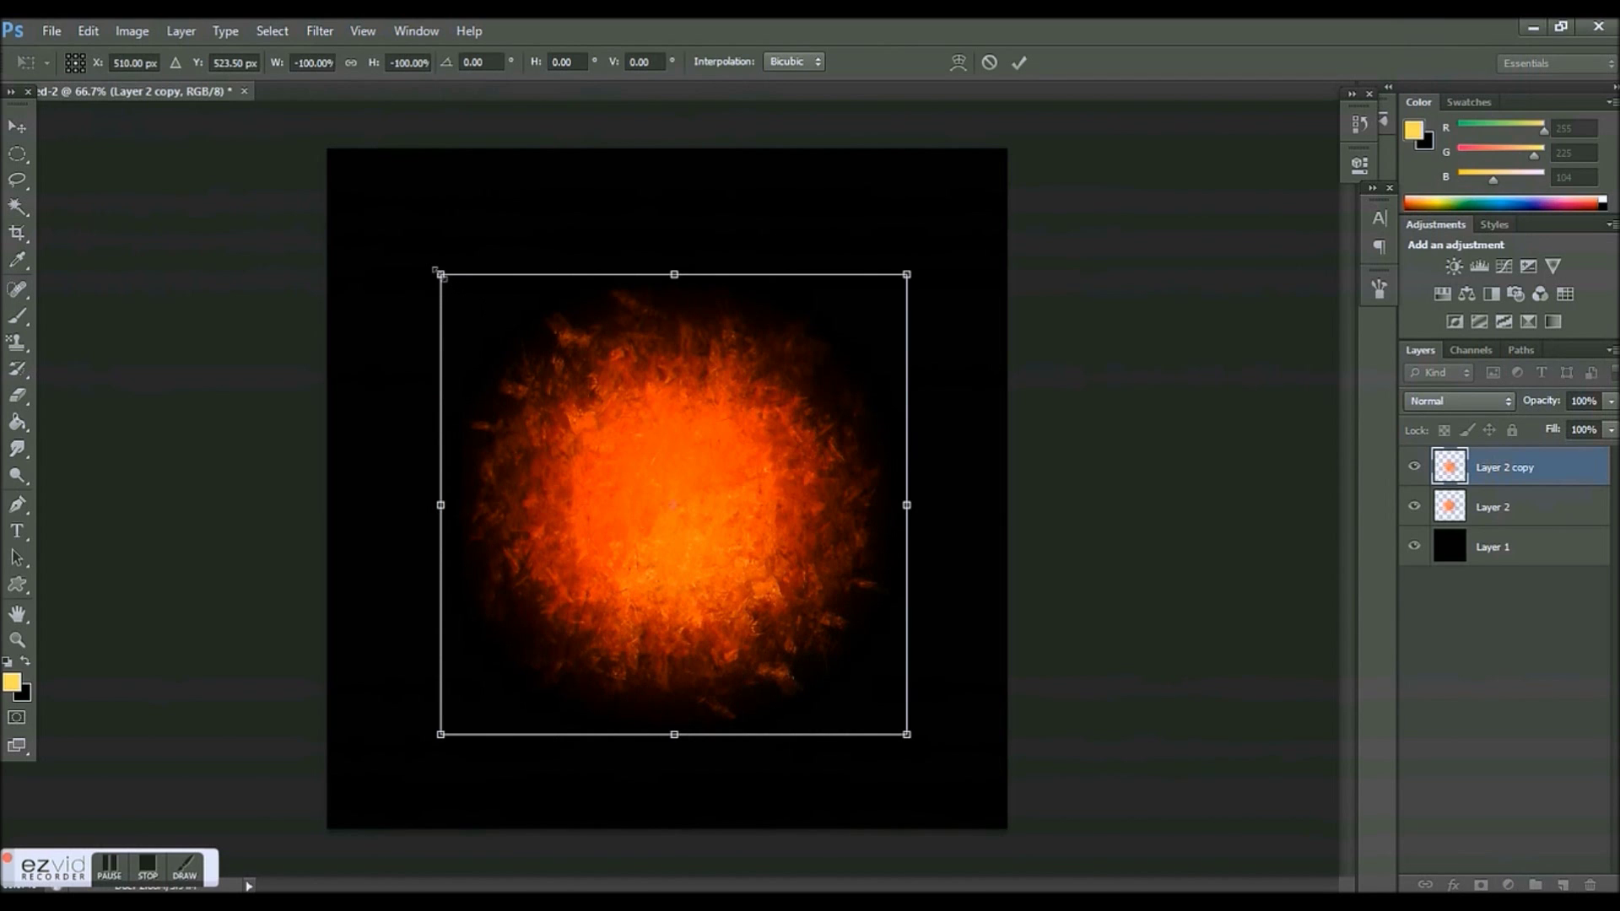
drag(433, 271, 496, 329)
drag(598, 463, 588, 443)
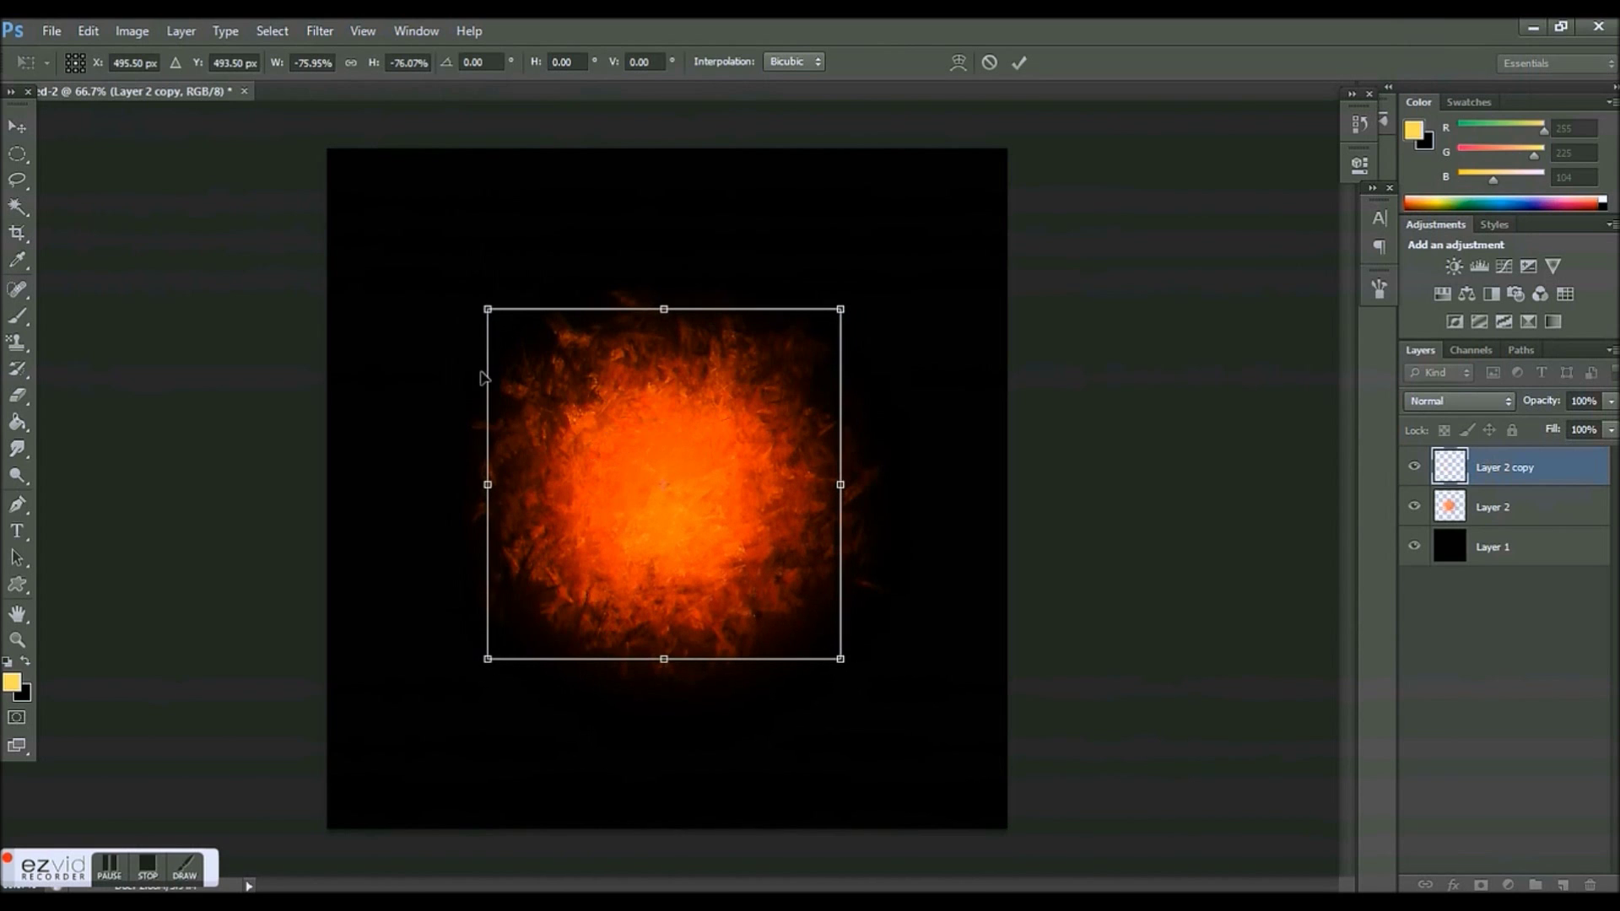
click(17, 126)
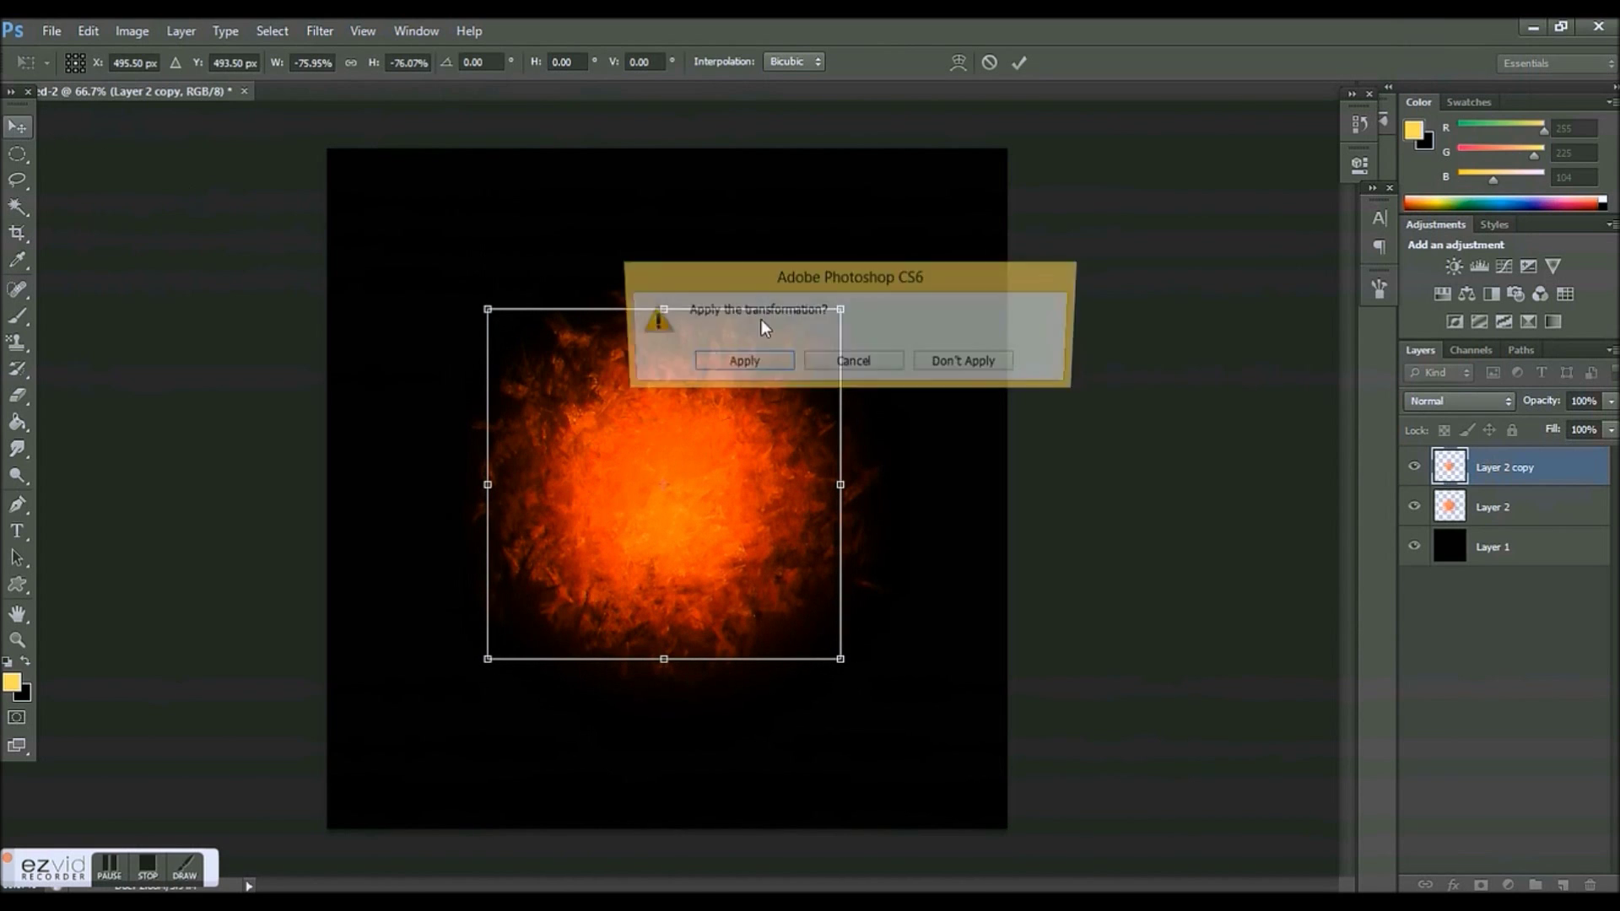
click(722, 364)
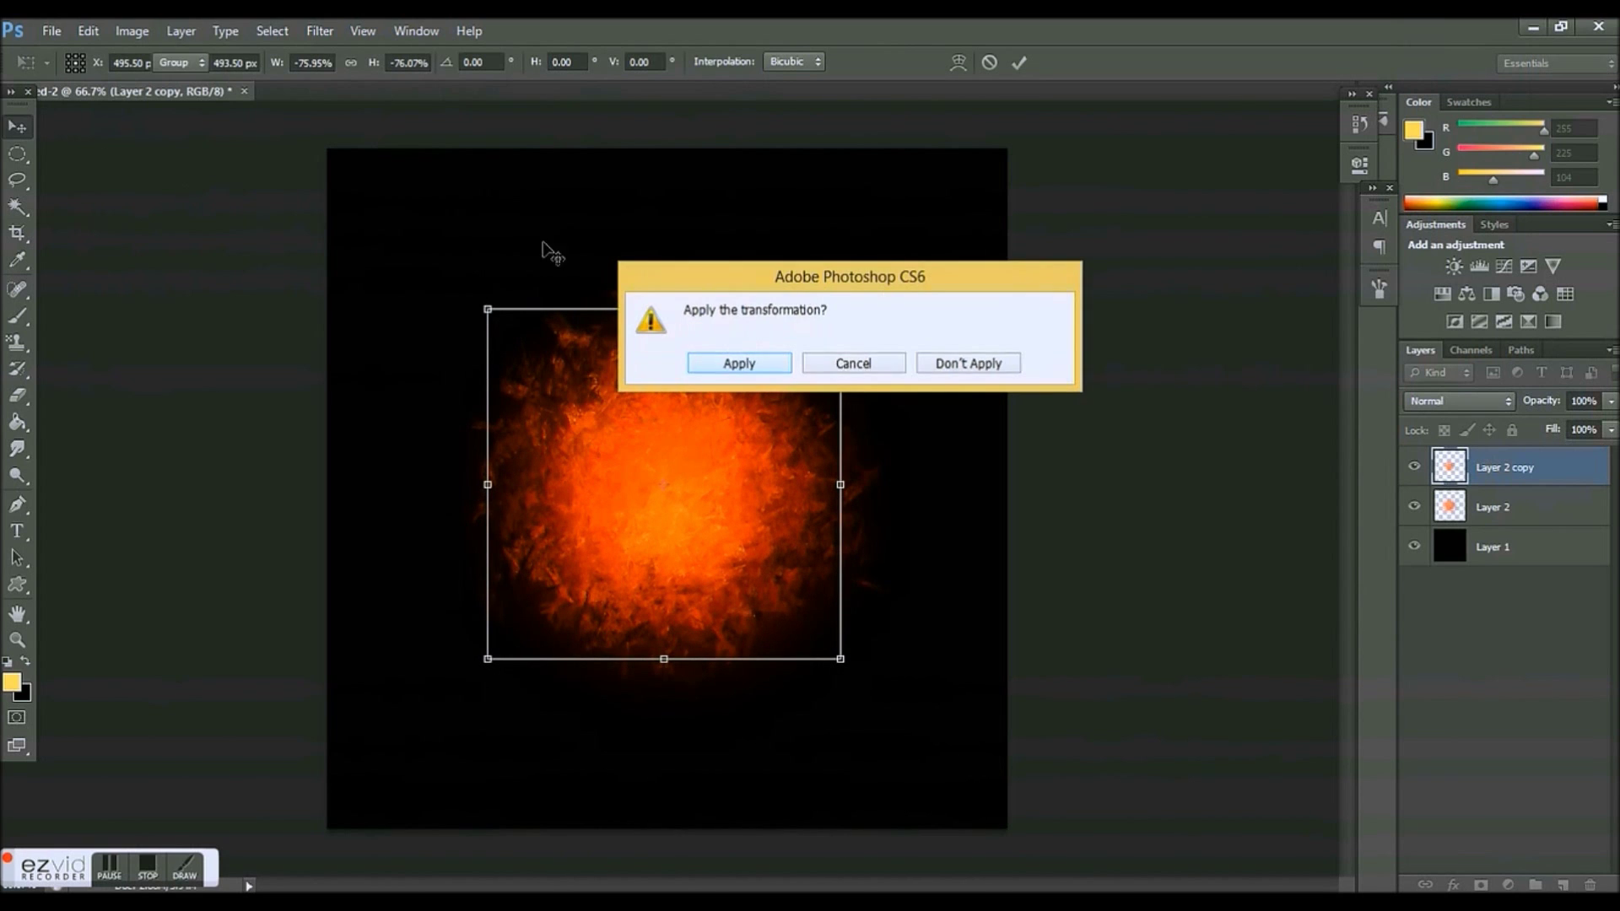
Raise Layer 2 copy's Brightness to 55, then smudge extra streaks into its centre.
click(148, 35)
mouse_move(253, 82)
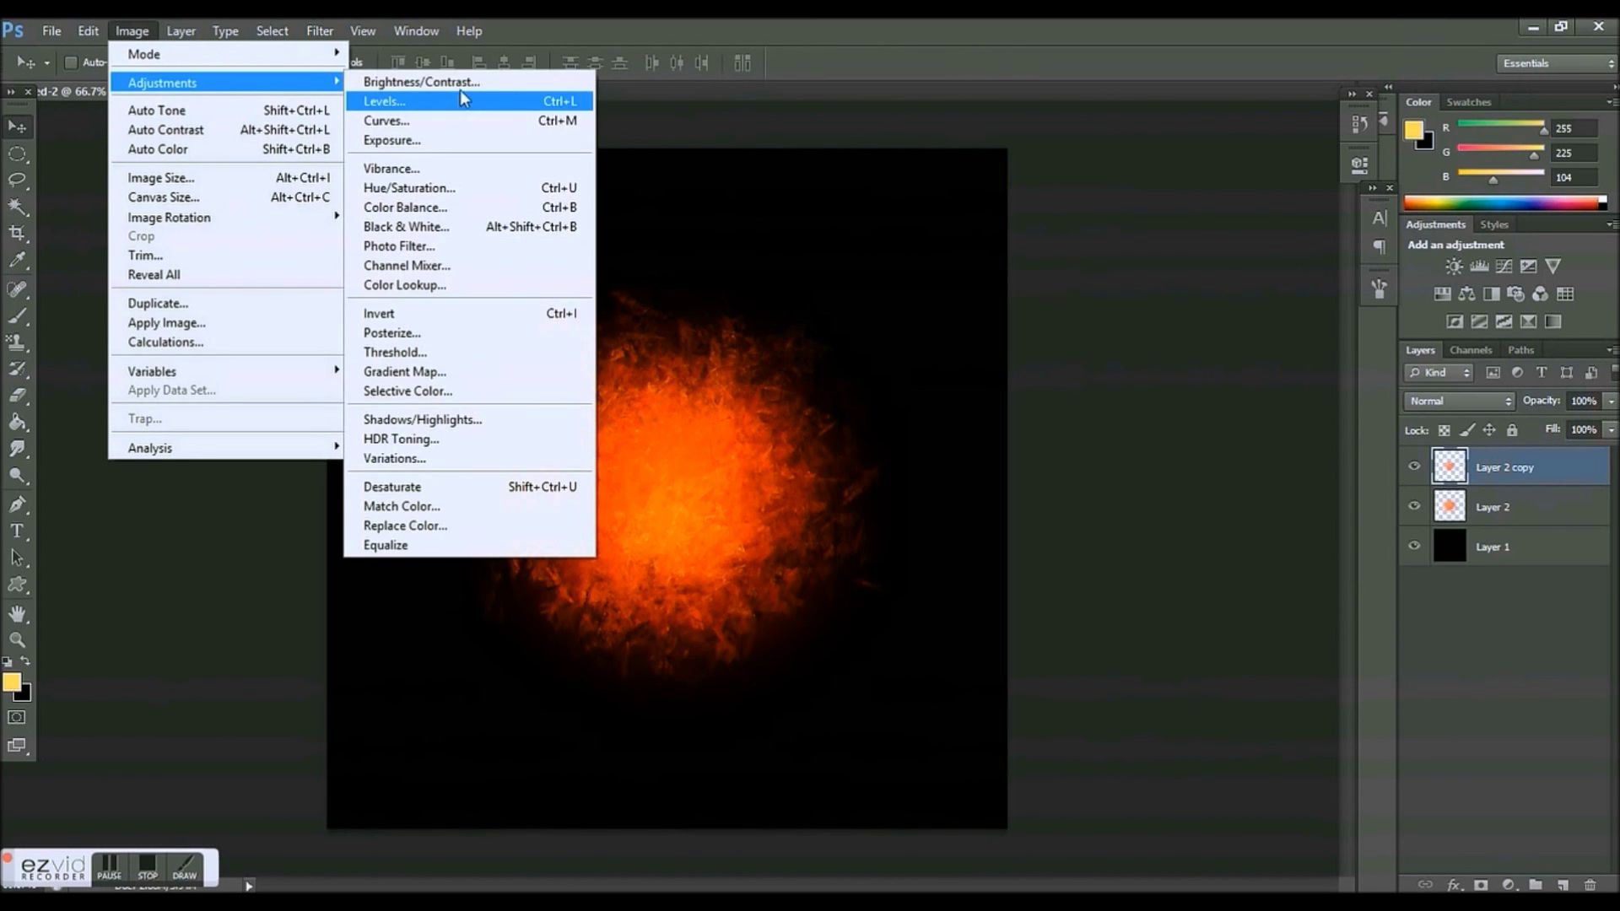
click(461, 83)
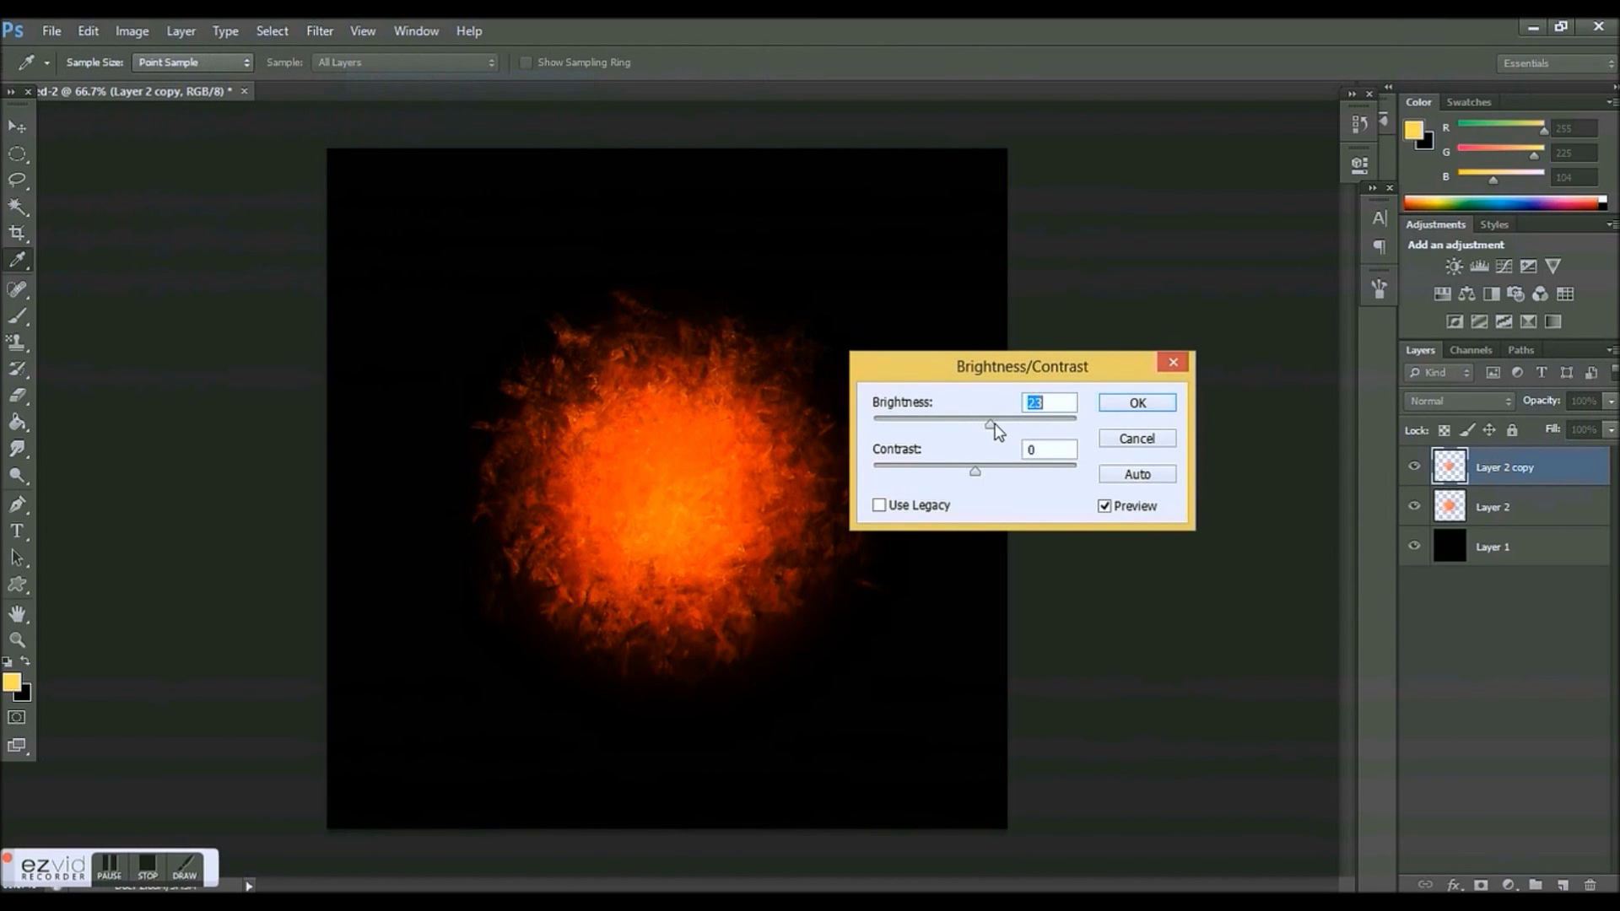
drag(994, 425, 1011, 423)
click(1128, 404)
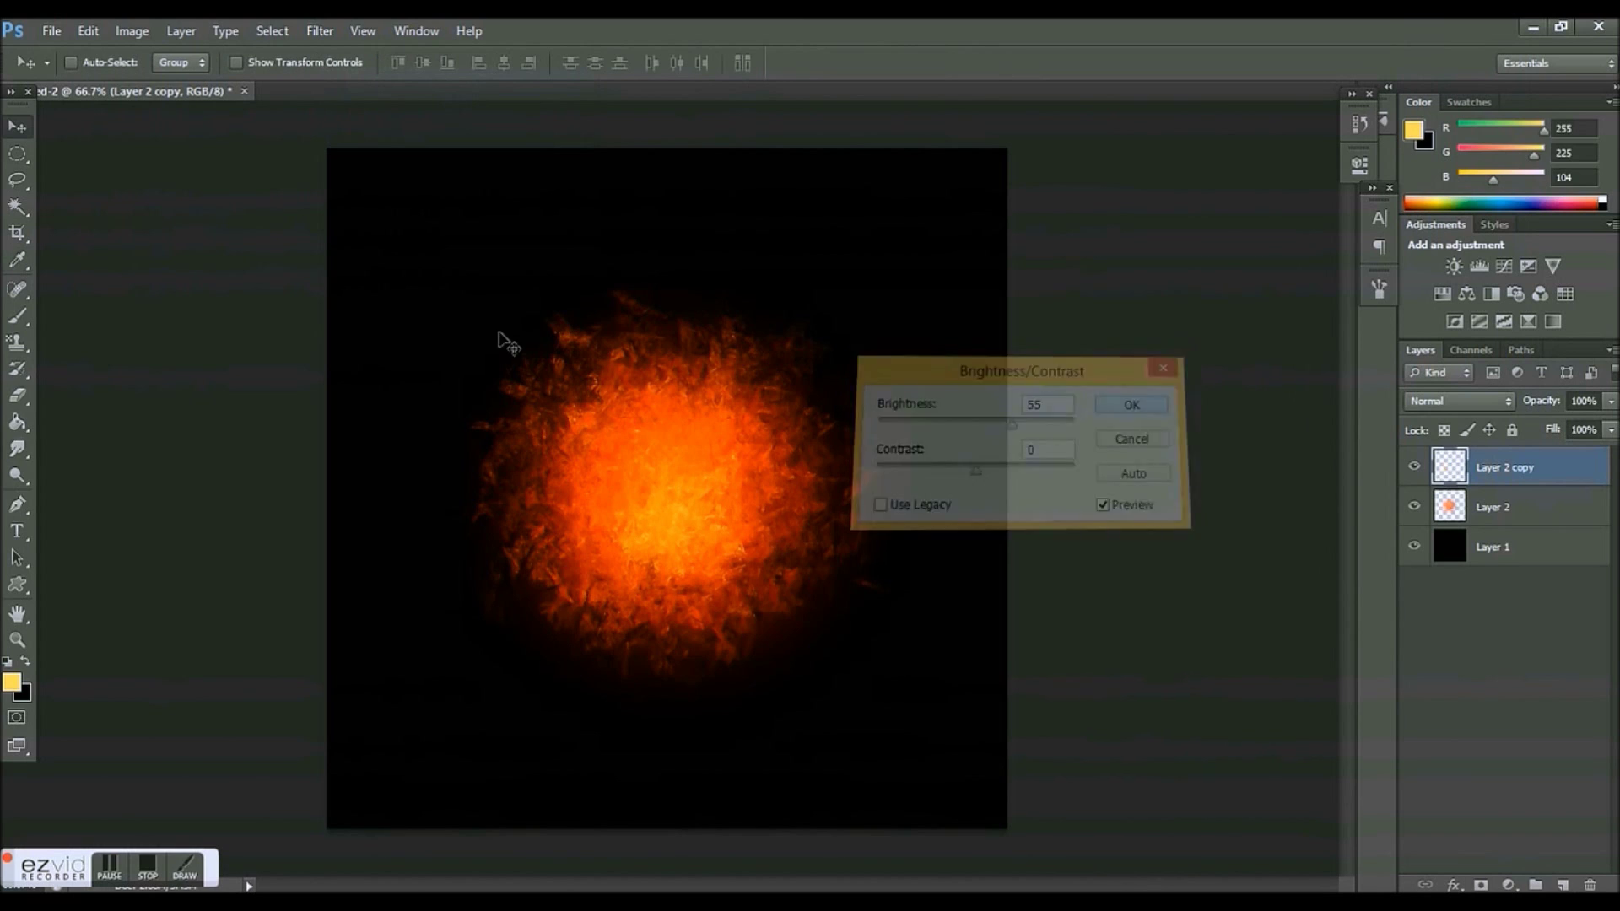
click(18, 449)
mouse_move(660, 578)
mouse_down()
mouse_move(697, 502)
mouse_move(801, 614)
mouse_move(722, 527)
mouse_move(752, 440)
mouse_move(686, 524)
mouse_up()
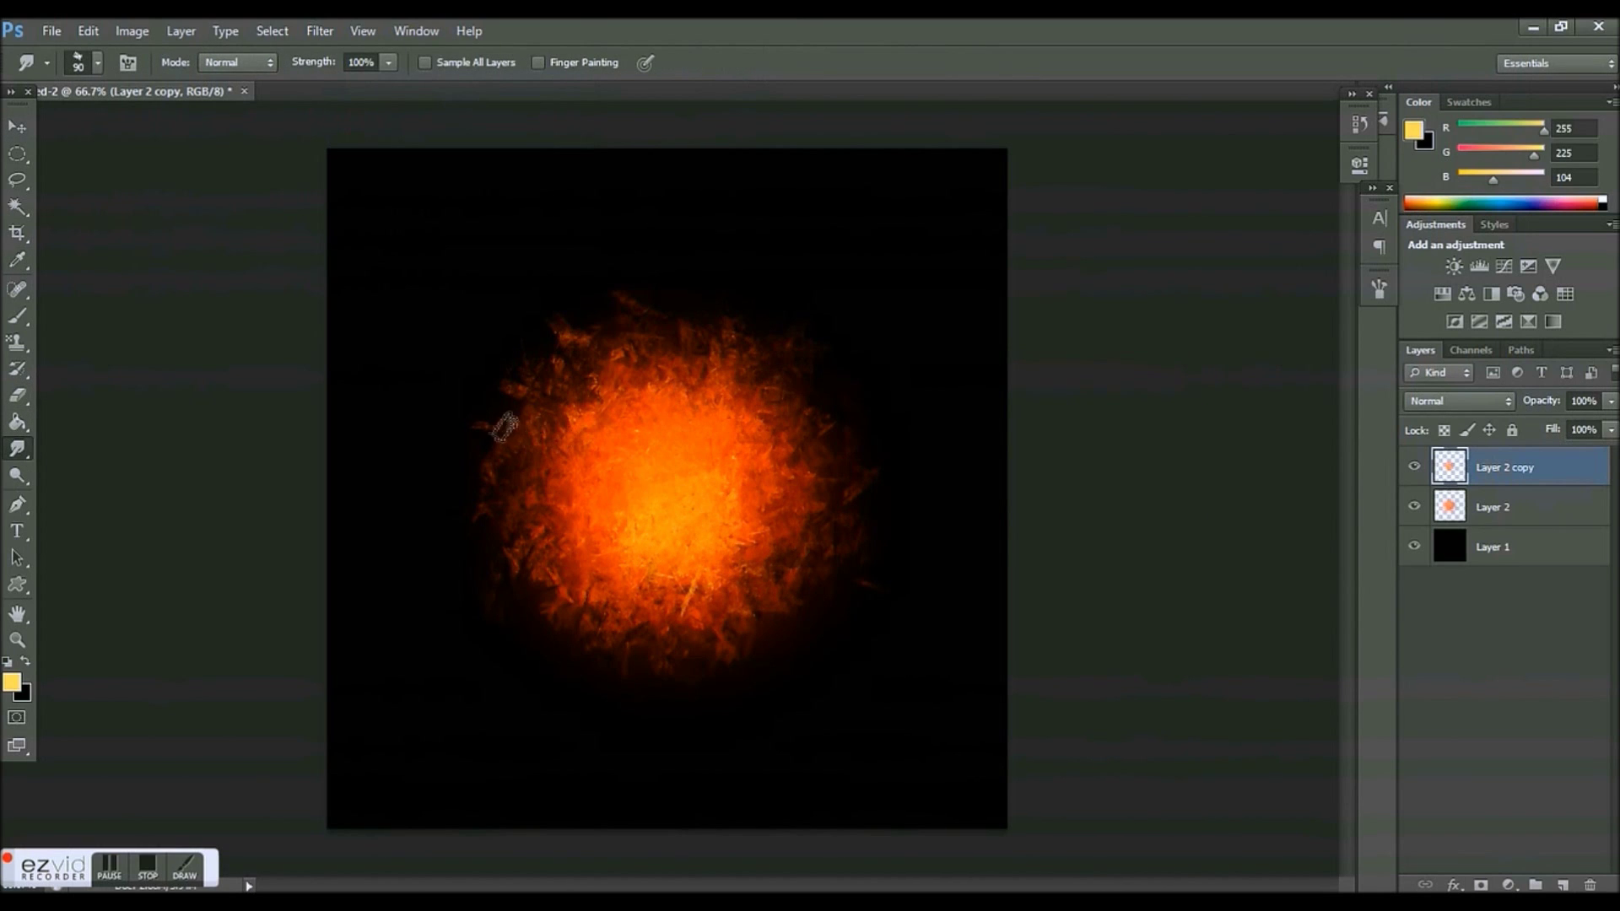
Duplicate Layer 2 copy and rotate the new copy to -165°.
key(ctrl+j)
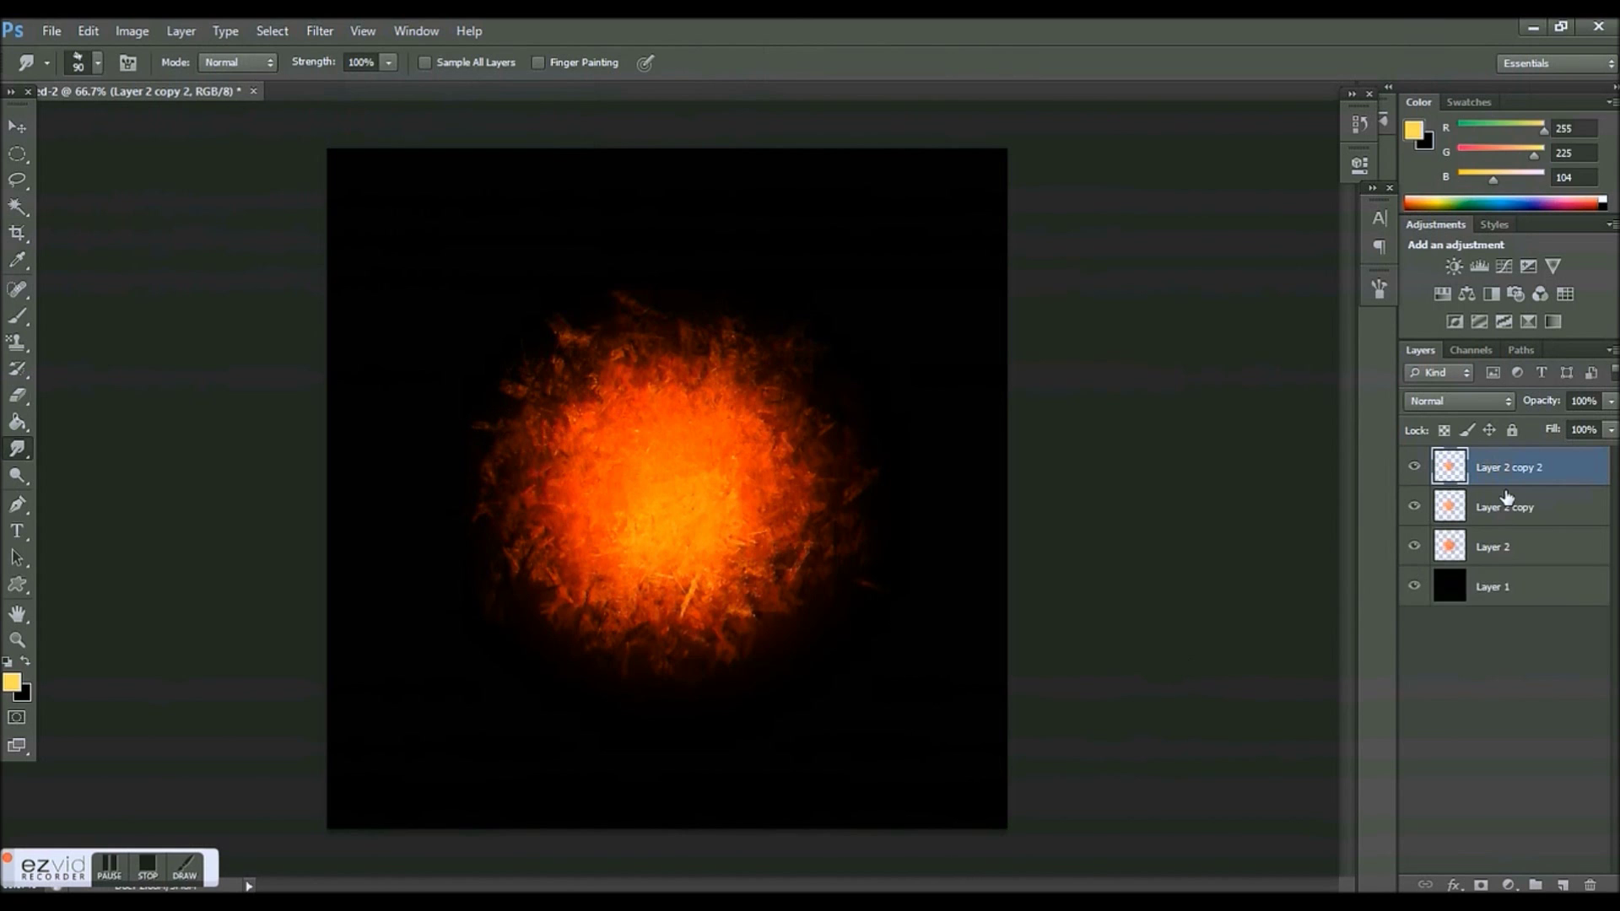
key(ctrl+t)
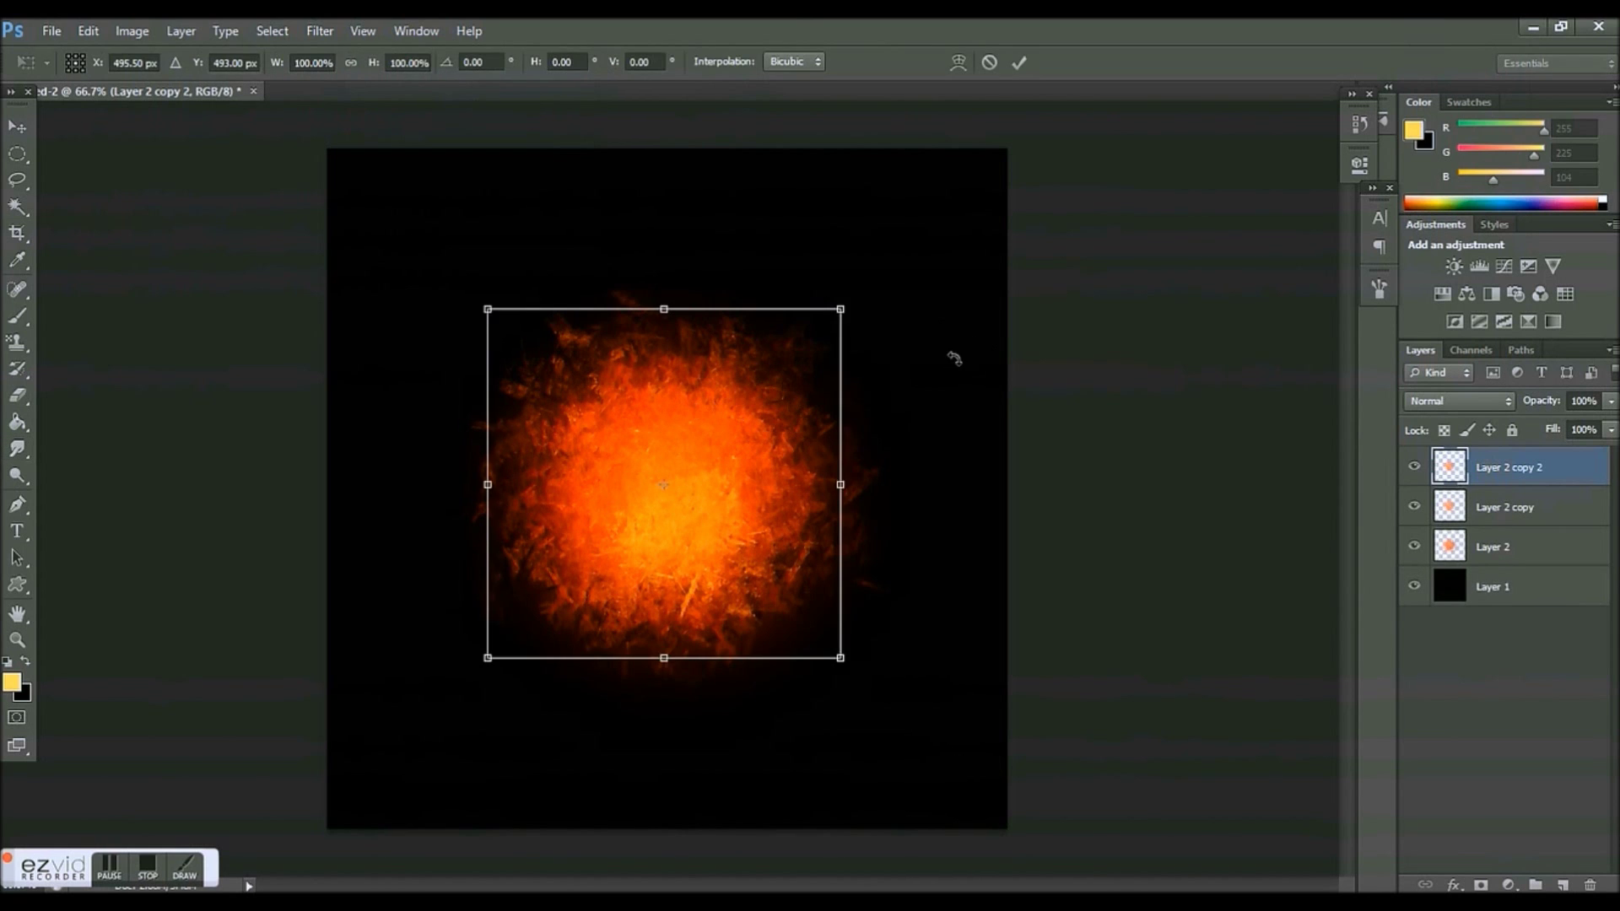
drag(951, 354, 498, 507)
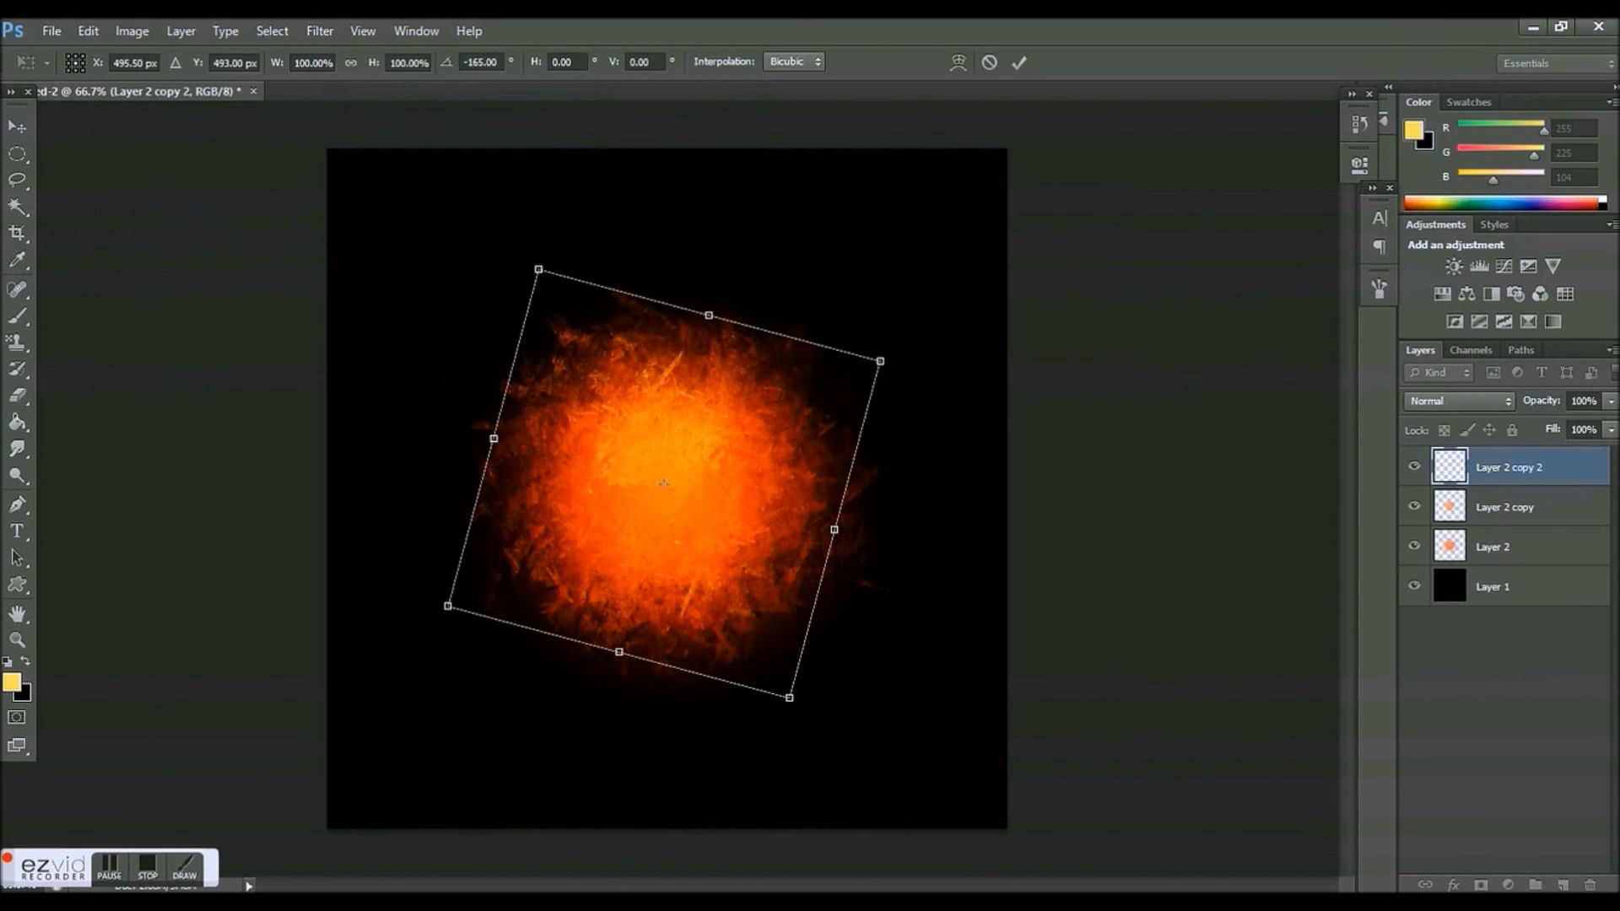
click(17, 127)
key(Return)
Set Layer 2 copy 2 to Screen blending, nudge it slightly, then select Layer 2.
click(1463, 400)
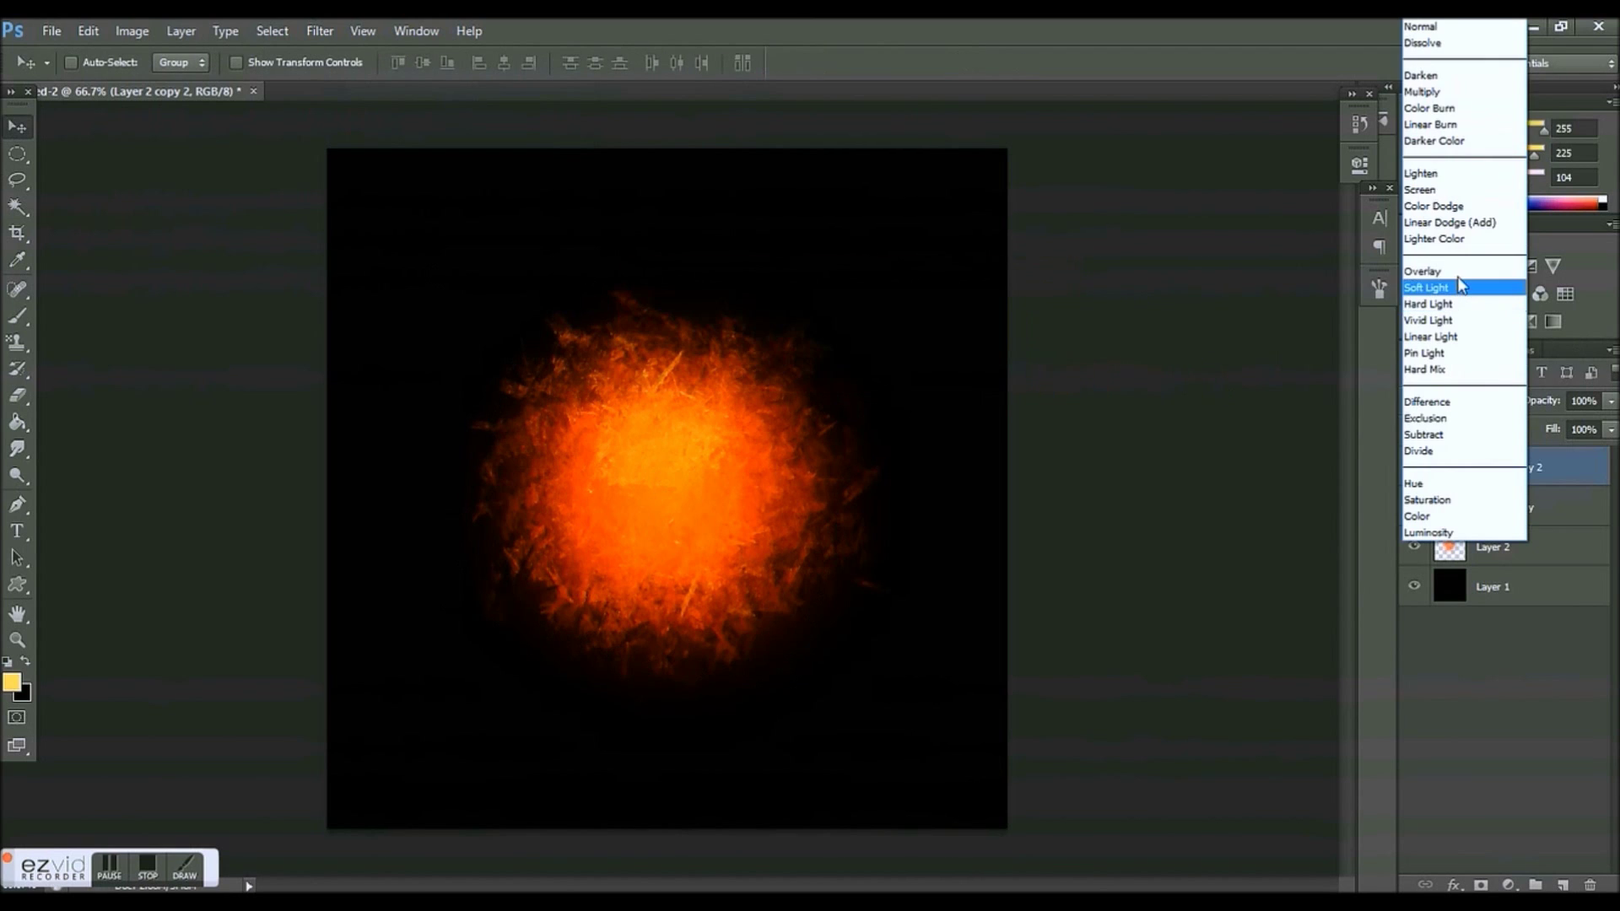
click(1460, 187)
drag(848, 473, 851, 473)
drag(981, 556, 994, 572)
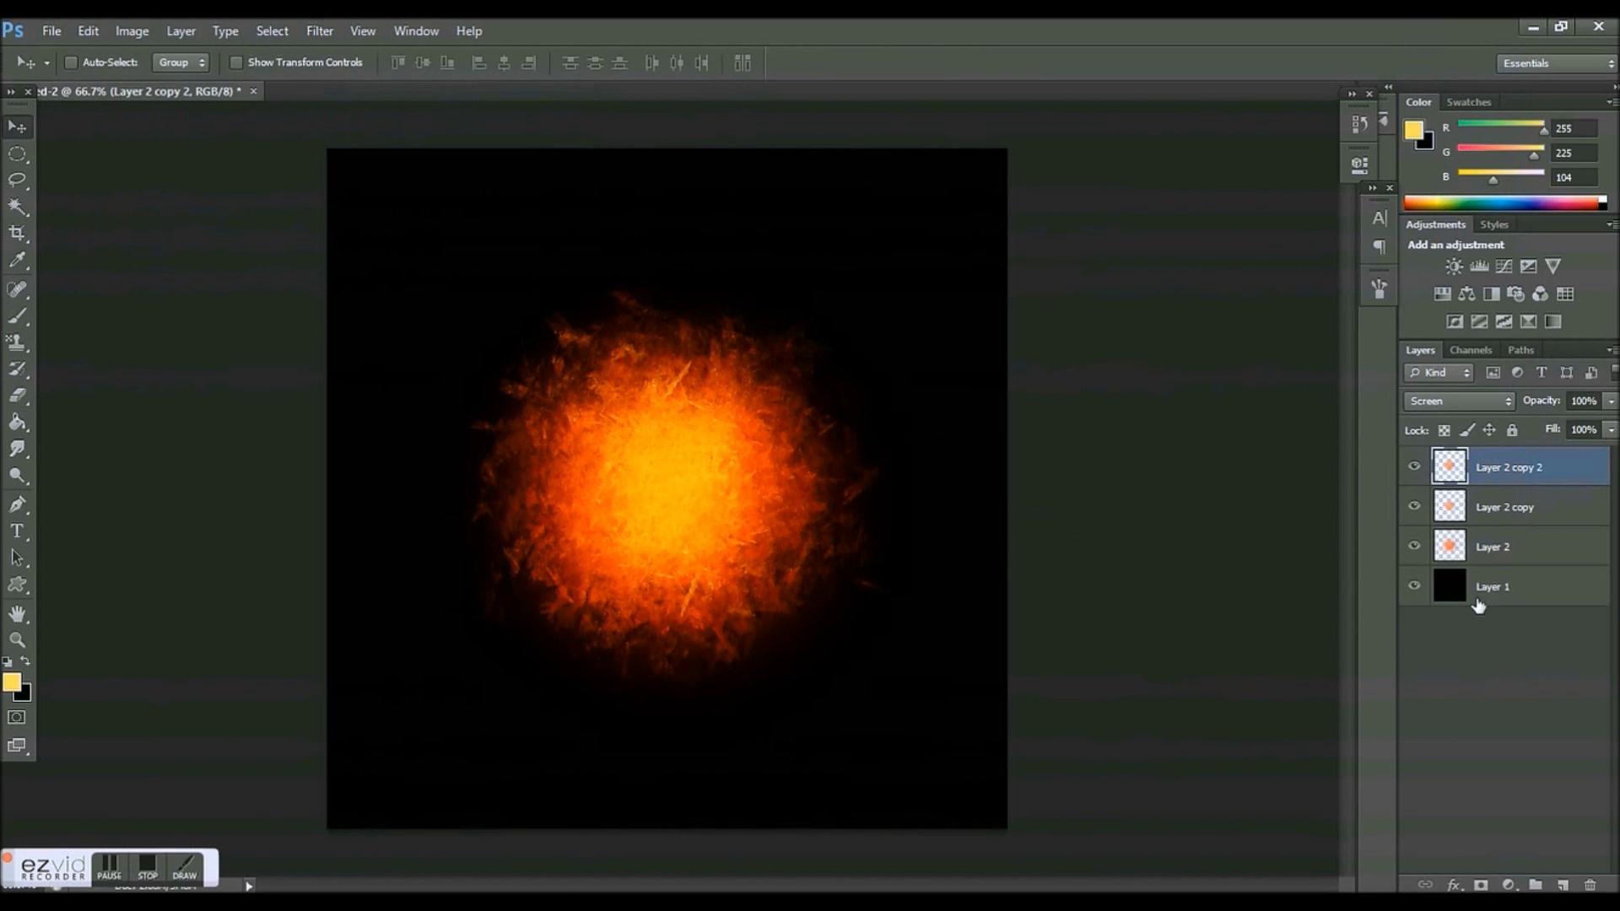
click(1513, 548)
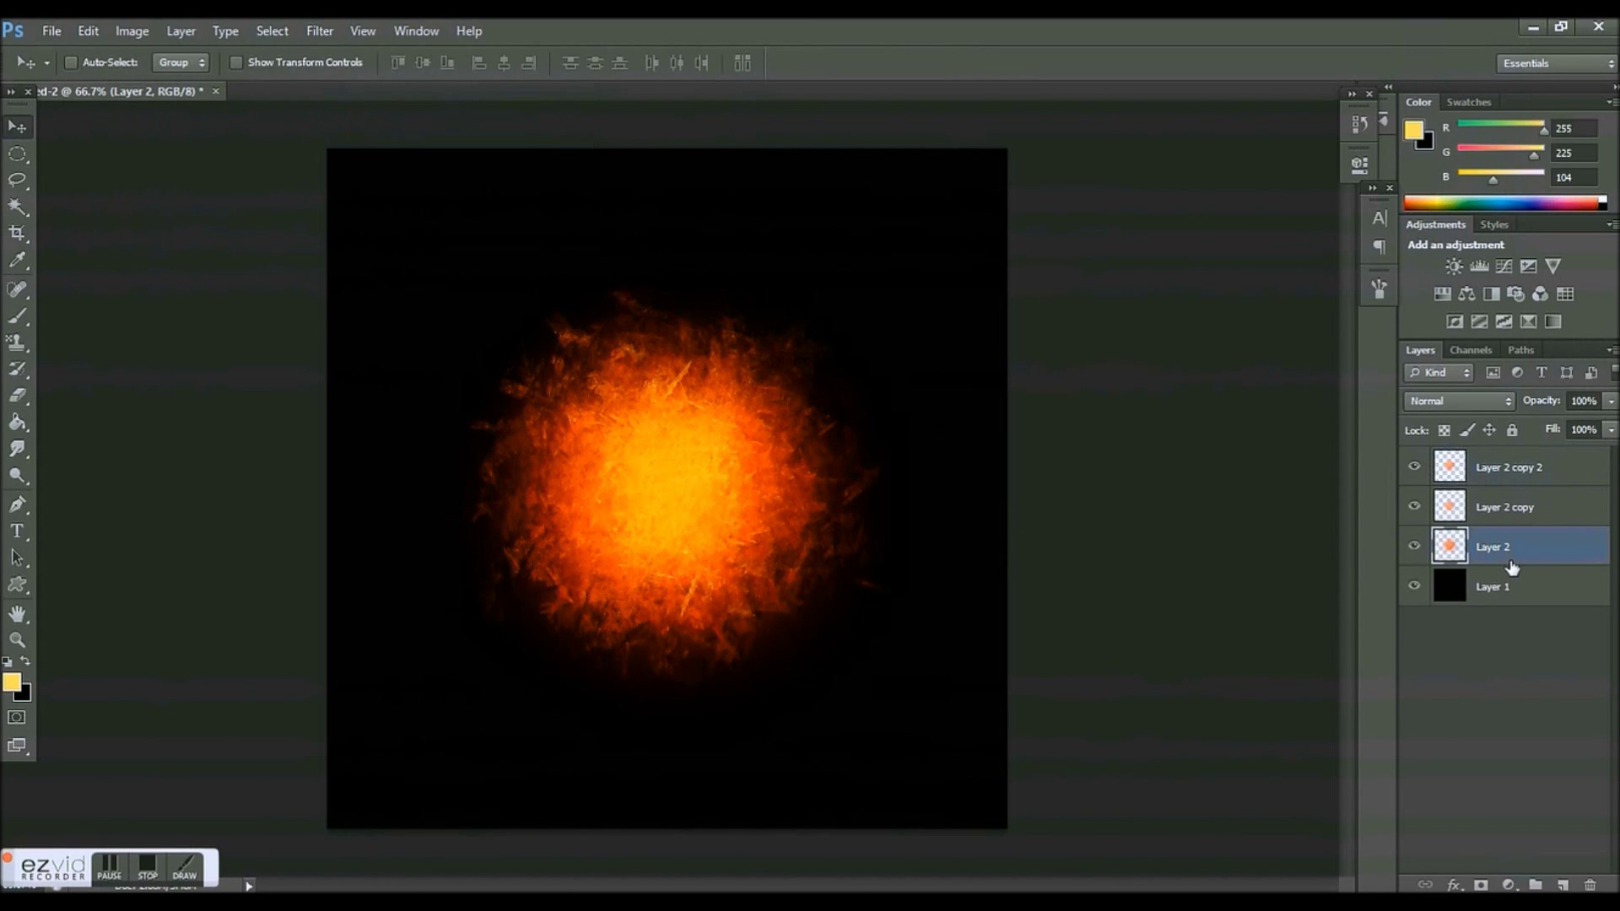
Duplicate Layer 2 as Layer 2 copy 3 and rotate it by 60°.
key(ctrl+j)
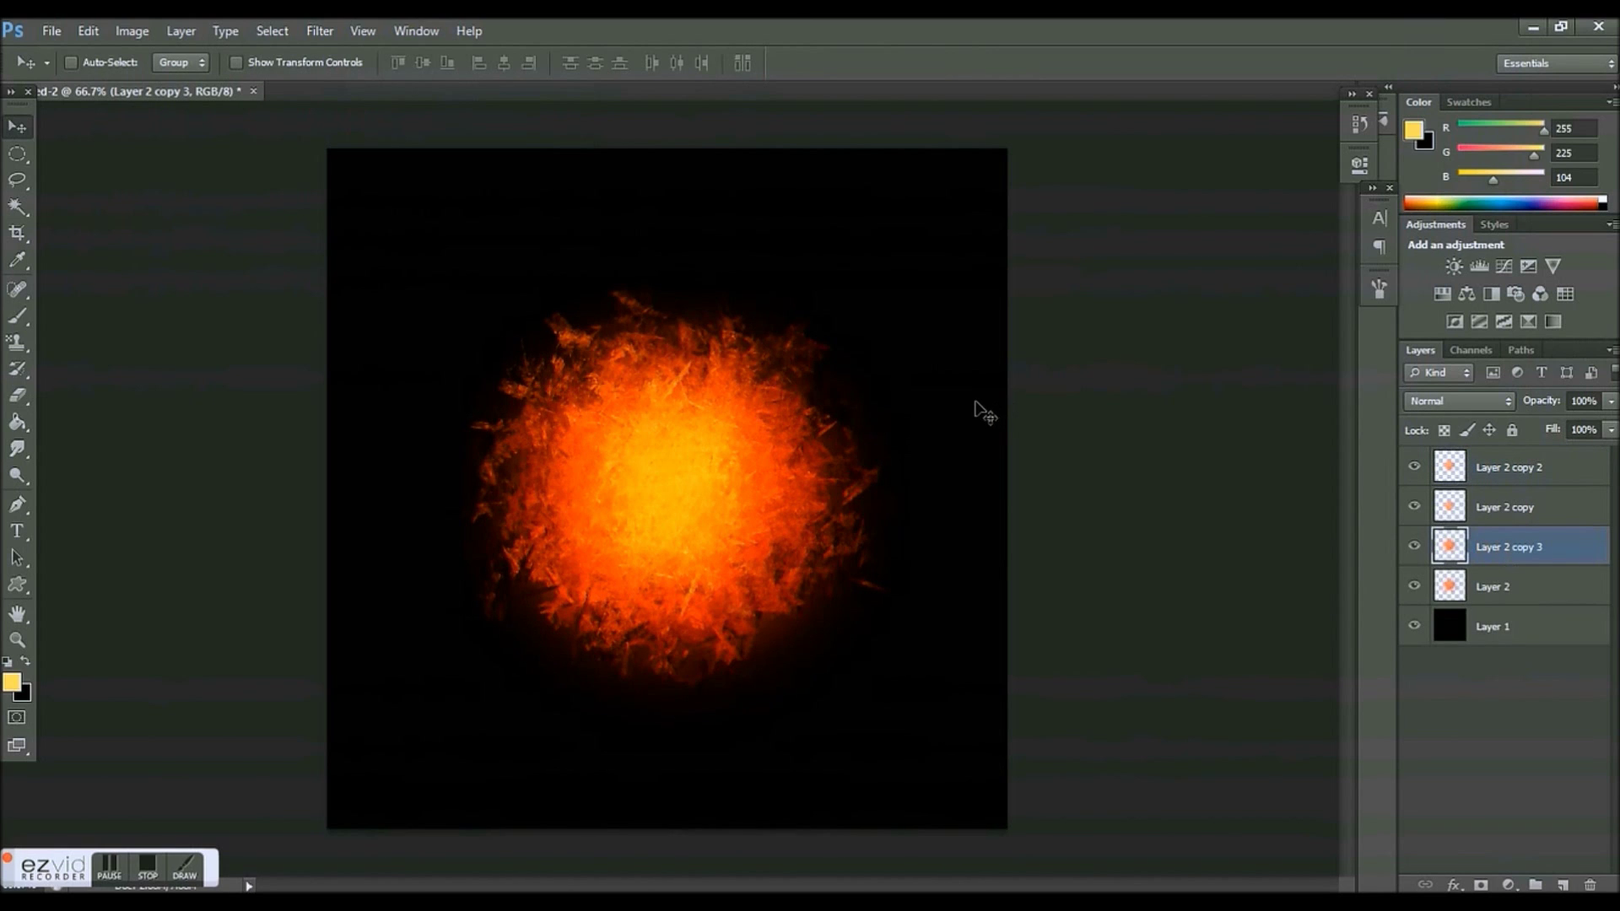
key(ctrl+t)
drag(995, 372, 913, 685)
click(17, 126)
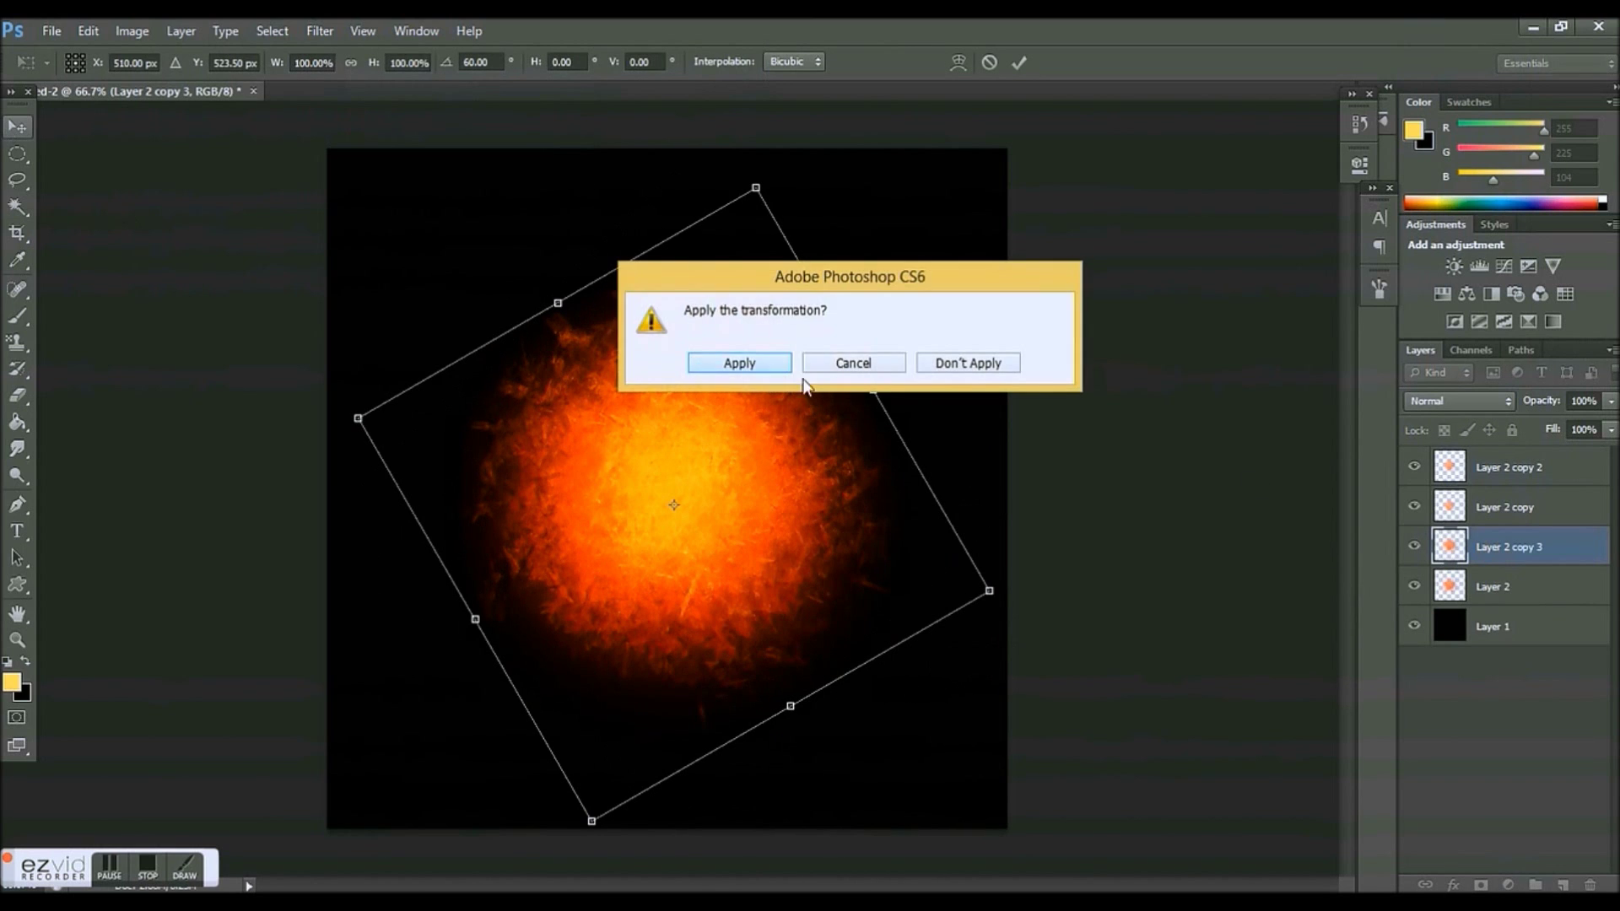
key(Return)
Move Layer 2 copy 3 to the top of the stack and view its blending modes without changing them.
drag(1510, 547, 1460, 424)
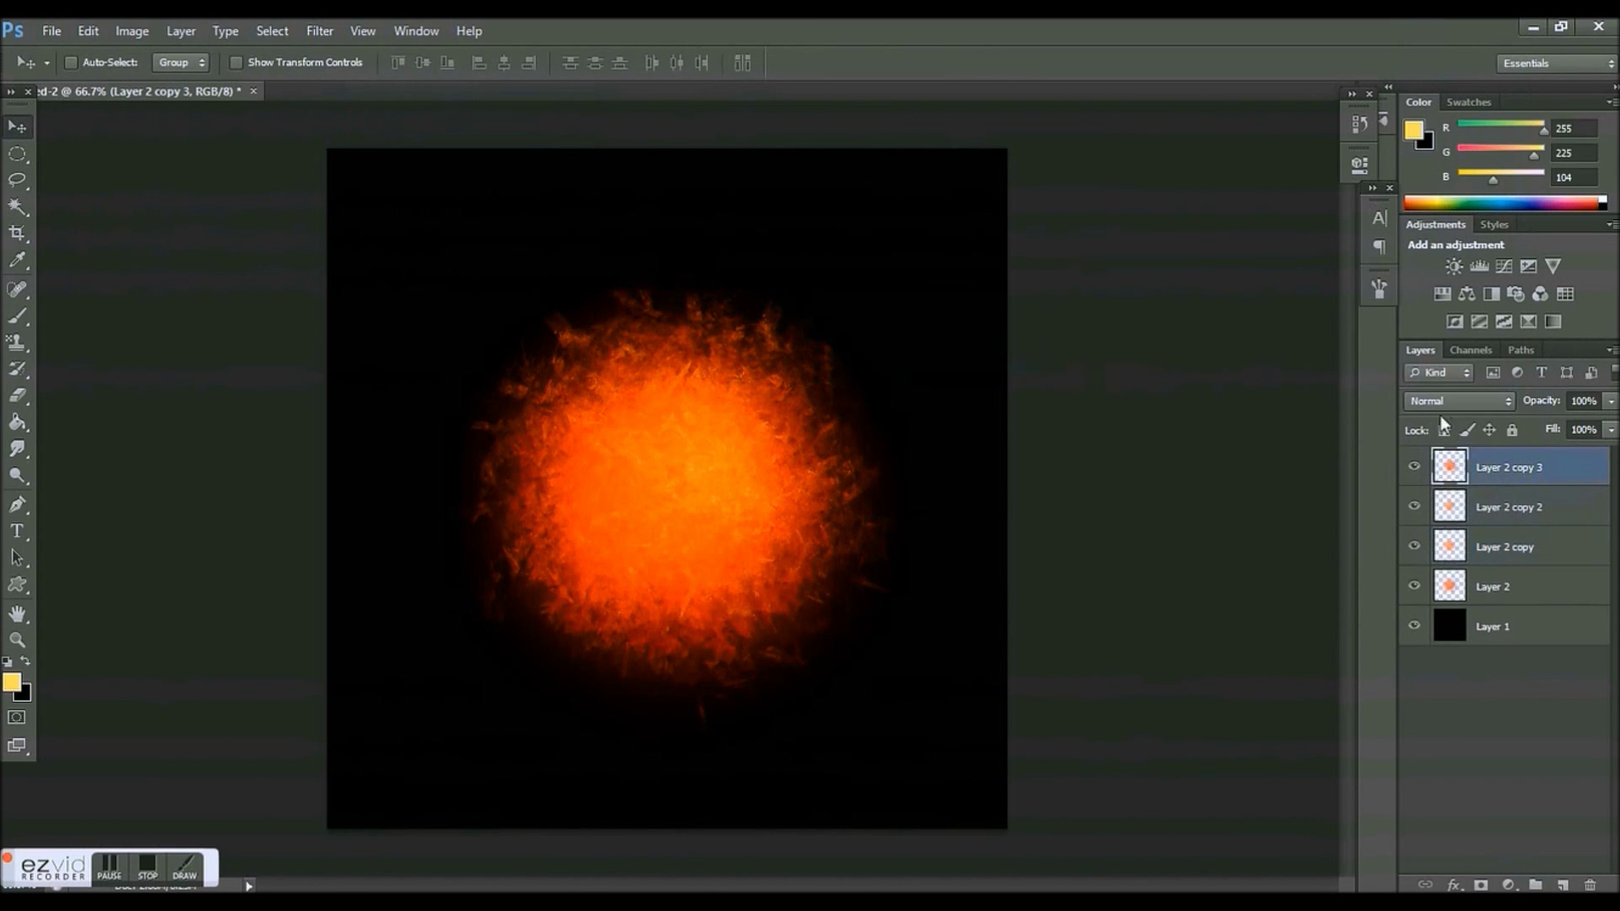
click(1445, 402)
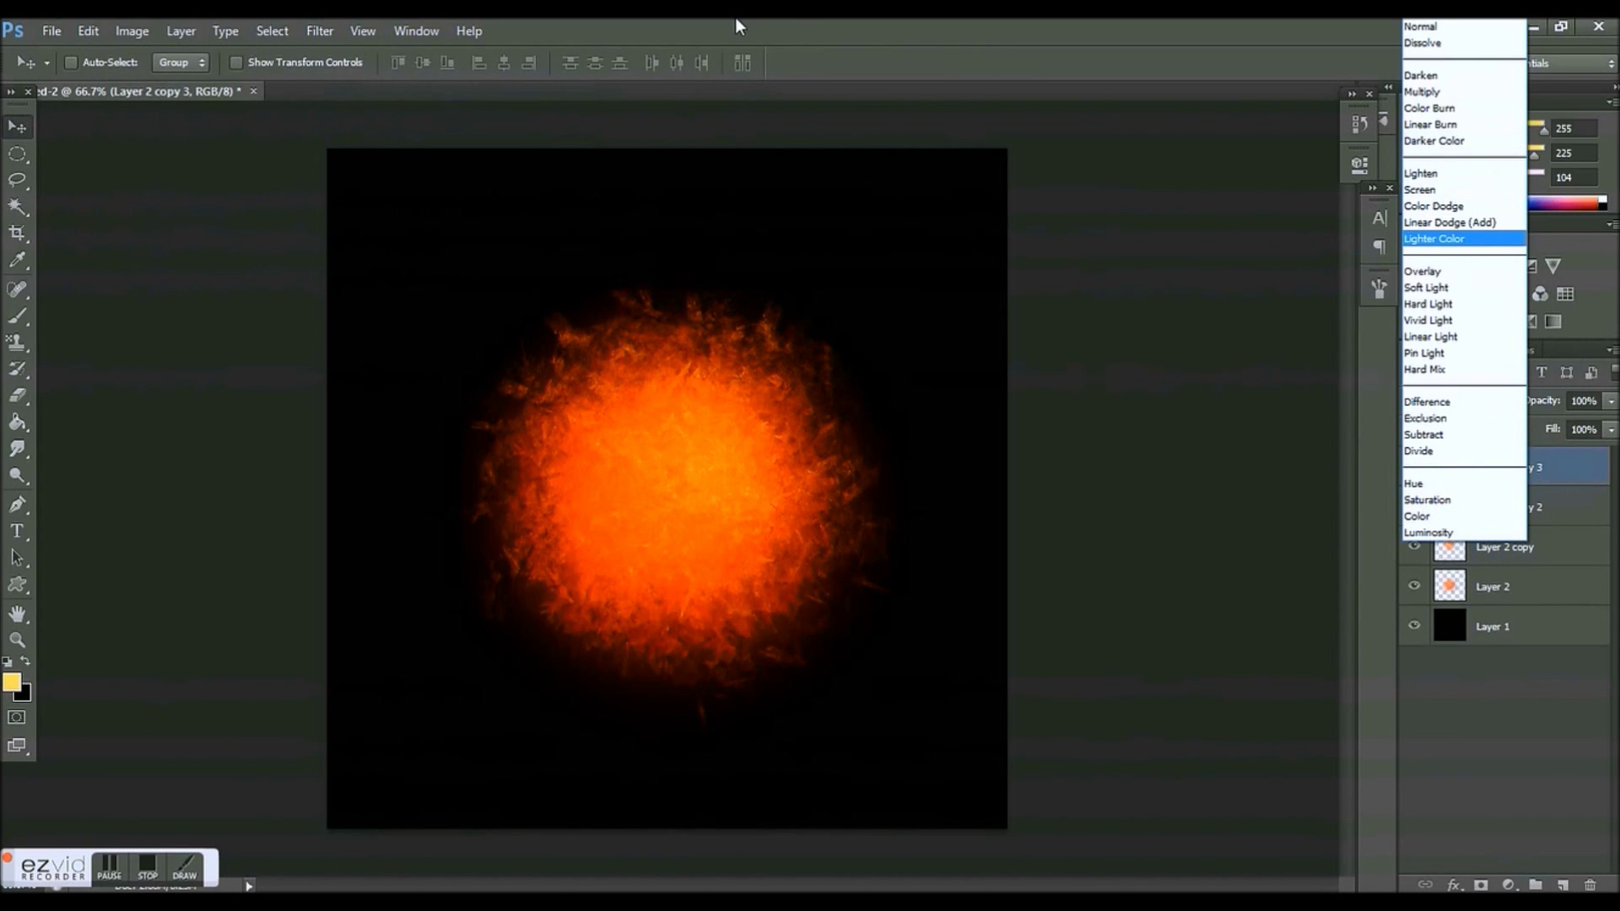
click(1599, 739)
Give Layer 2 copy 3 a white Color Overlay in Overlay mode at 54% opacity.
click(1452, 886)
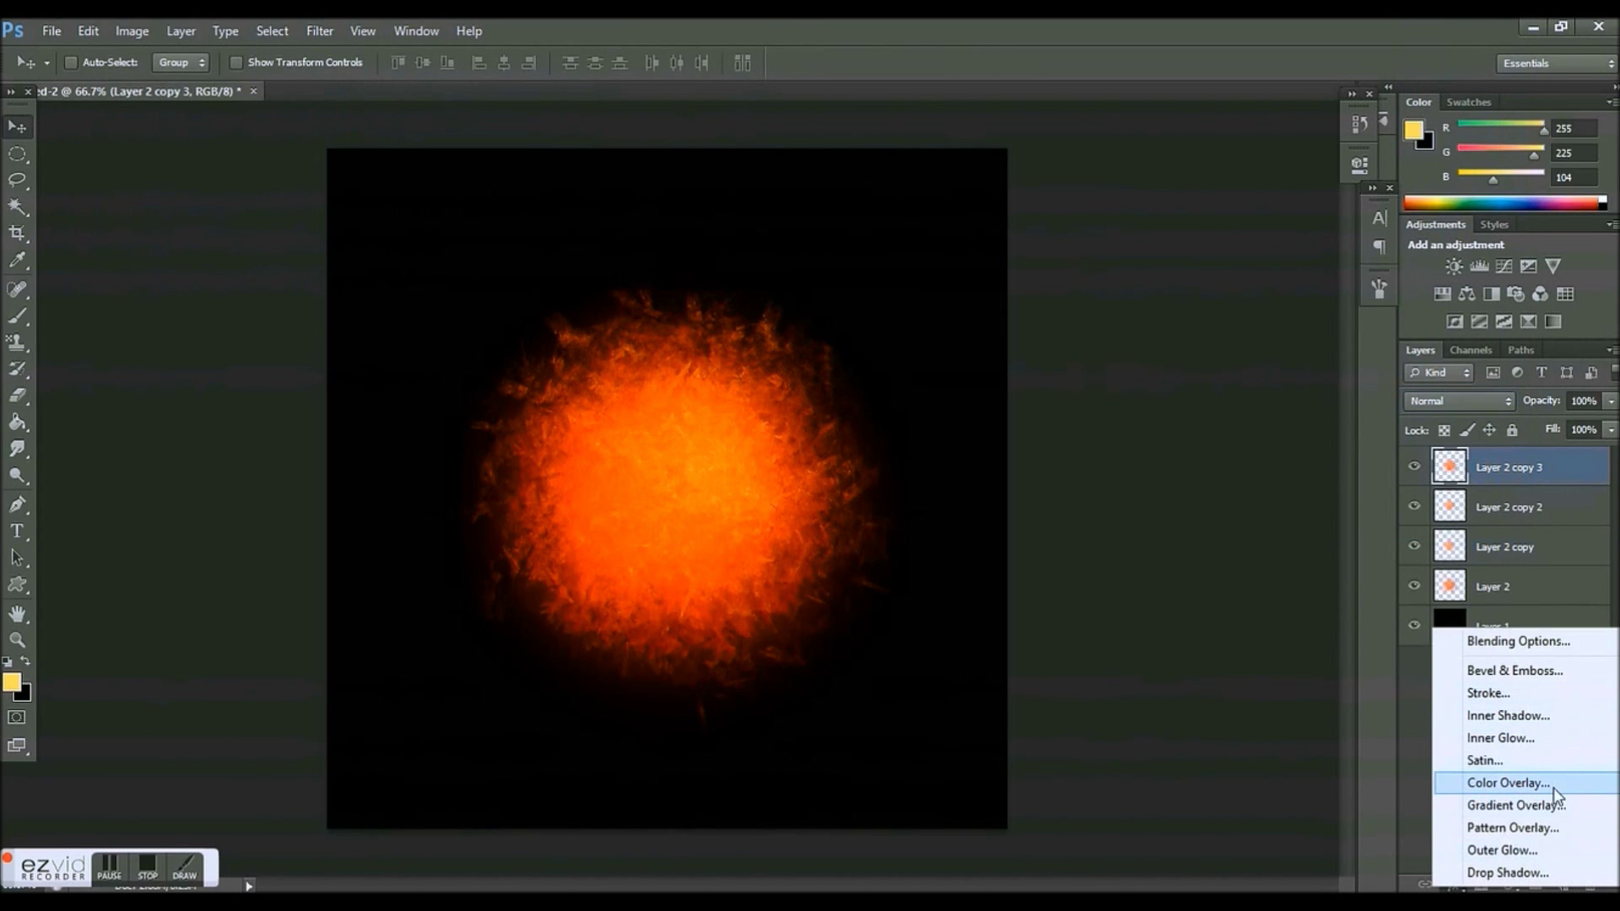
click(1537, 783)
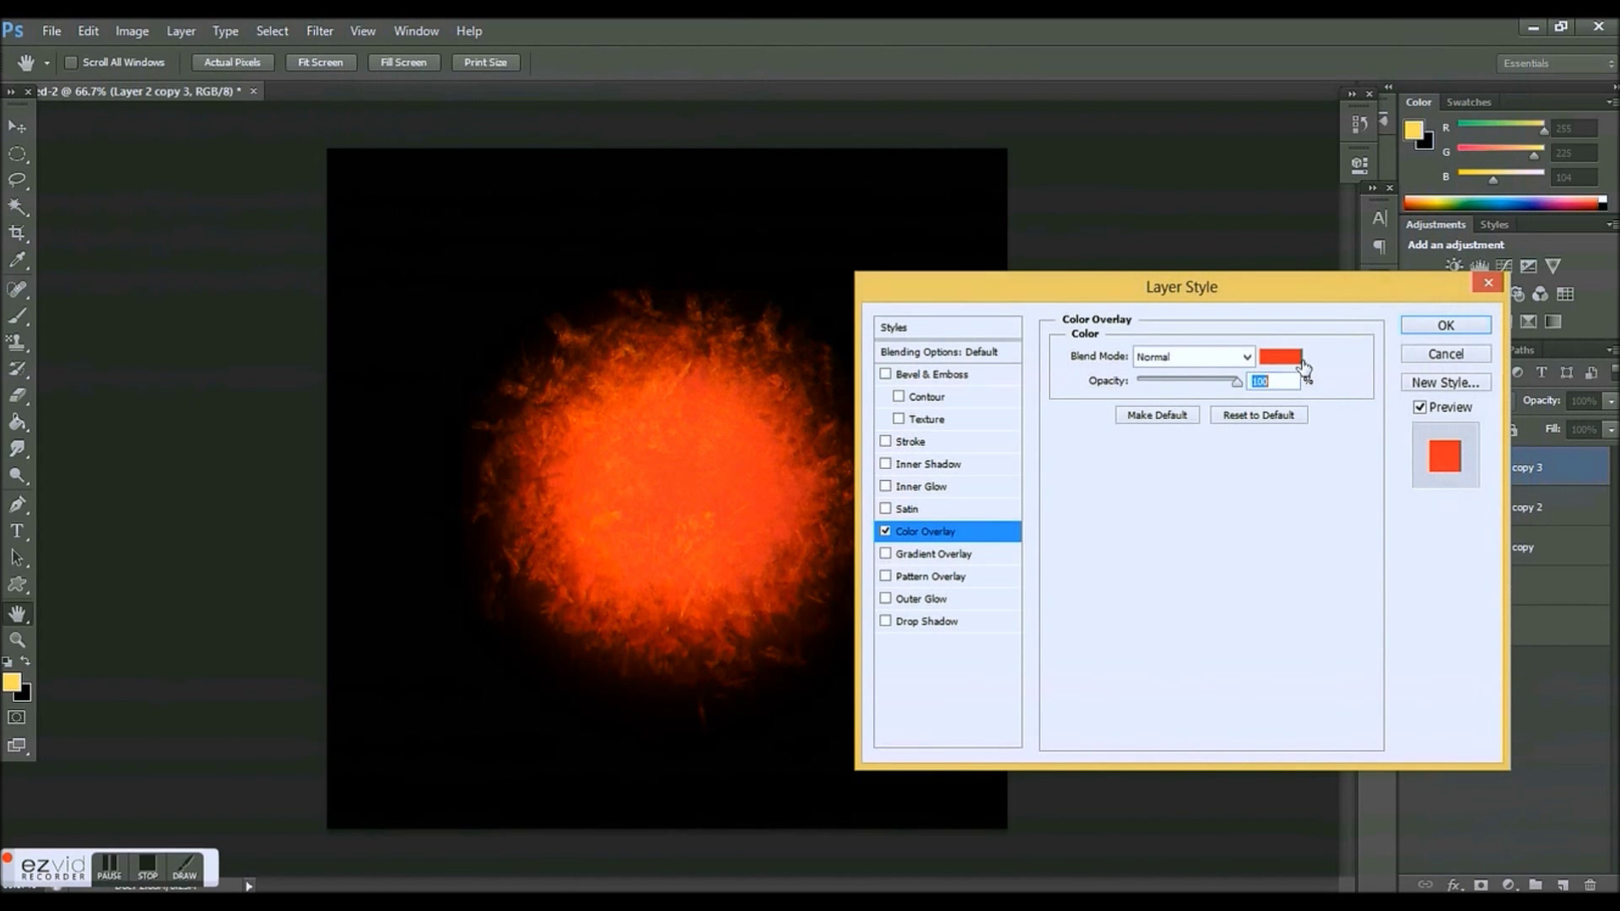
click(1282, 357)
click(1046, 390)
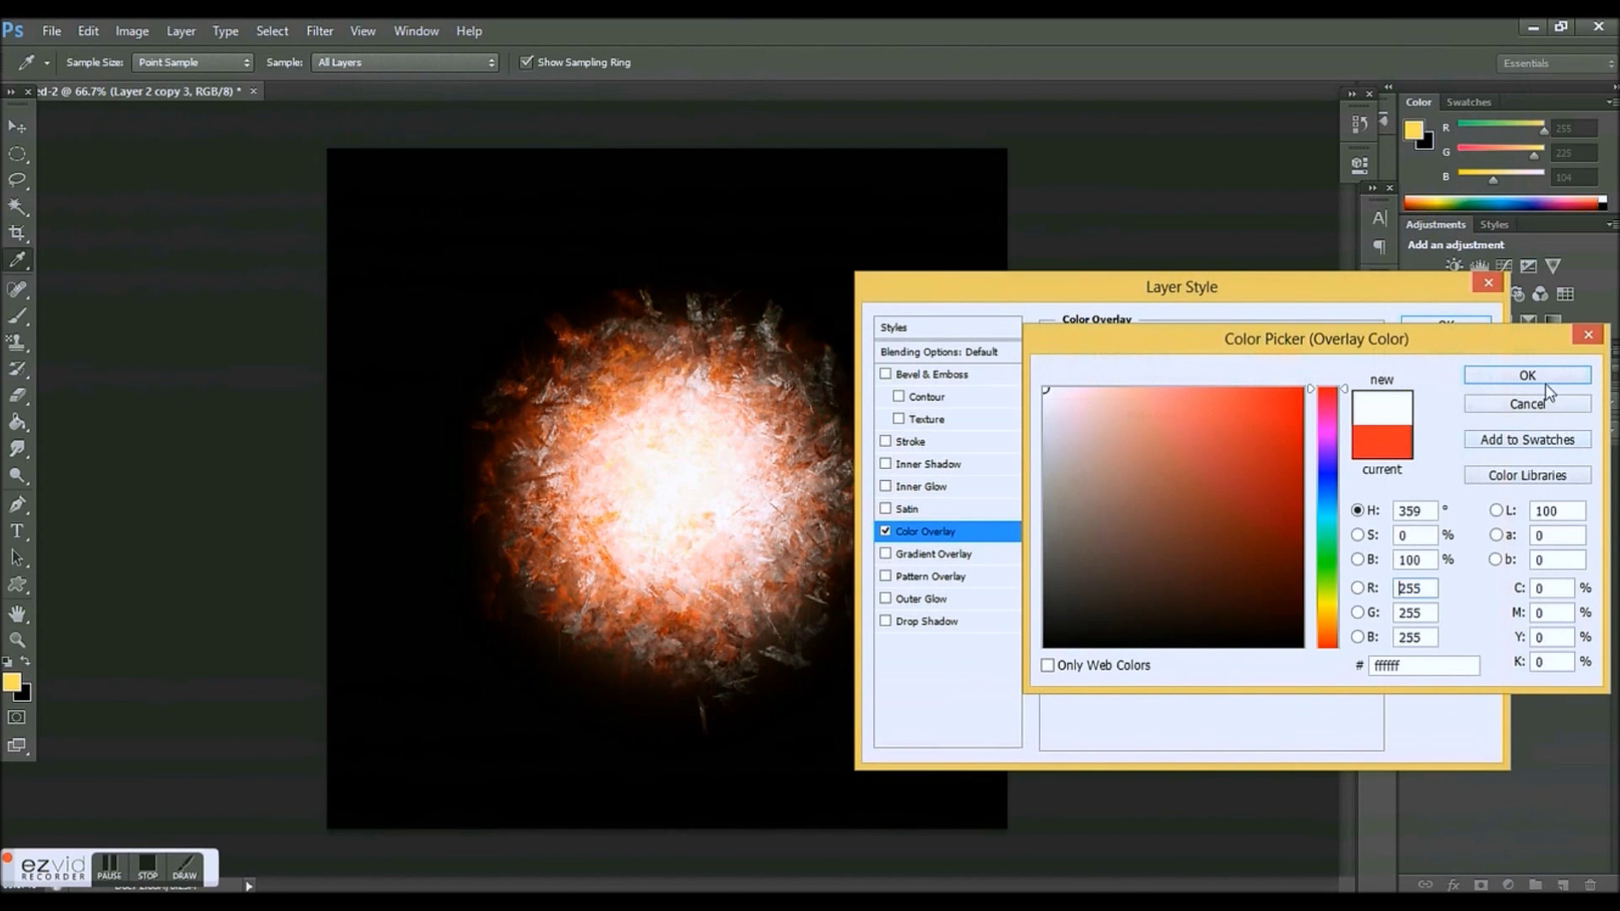
click(1527, 375)
click(1199, 357)
click(1192, 618)
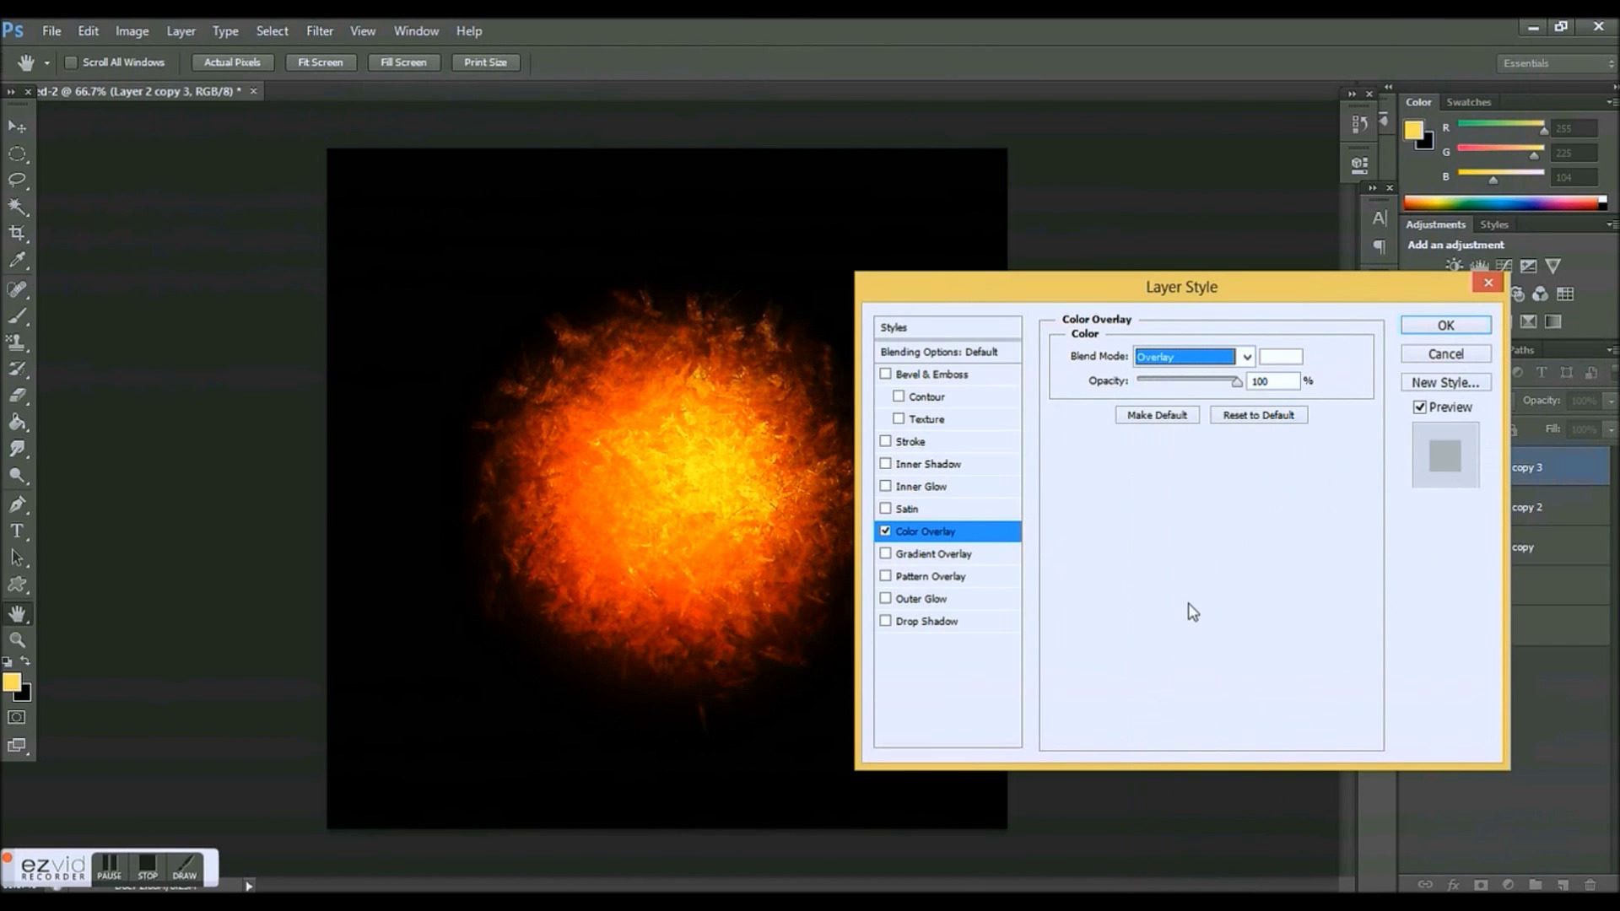
drag(1206, 393, 1178, 397)
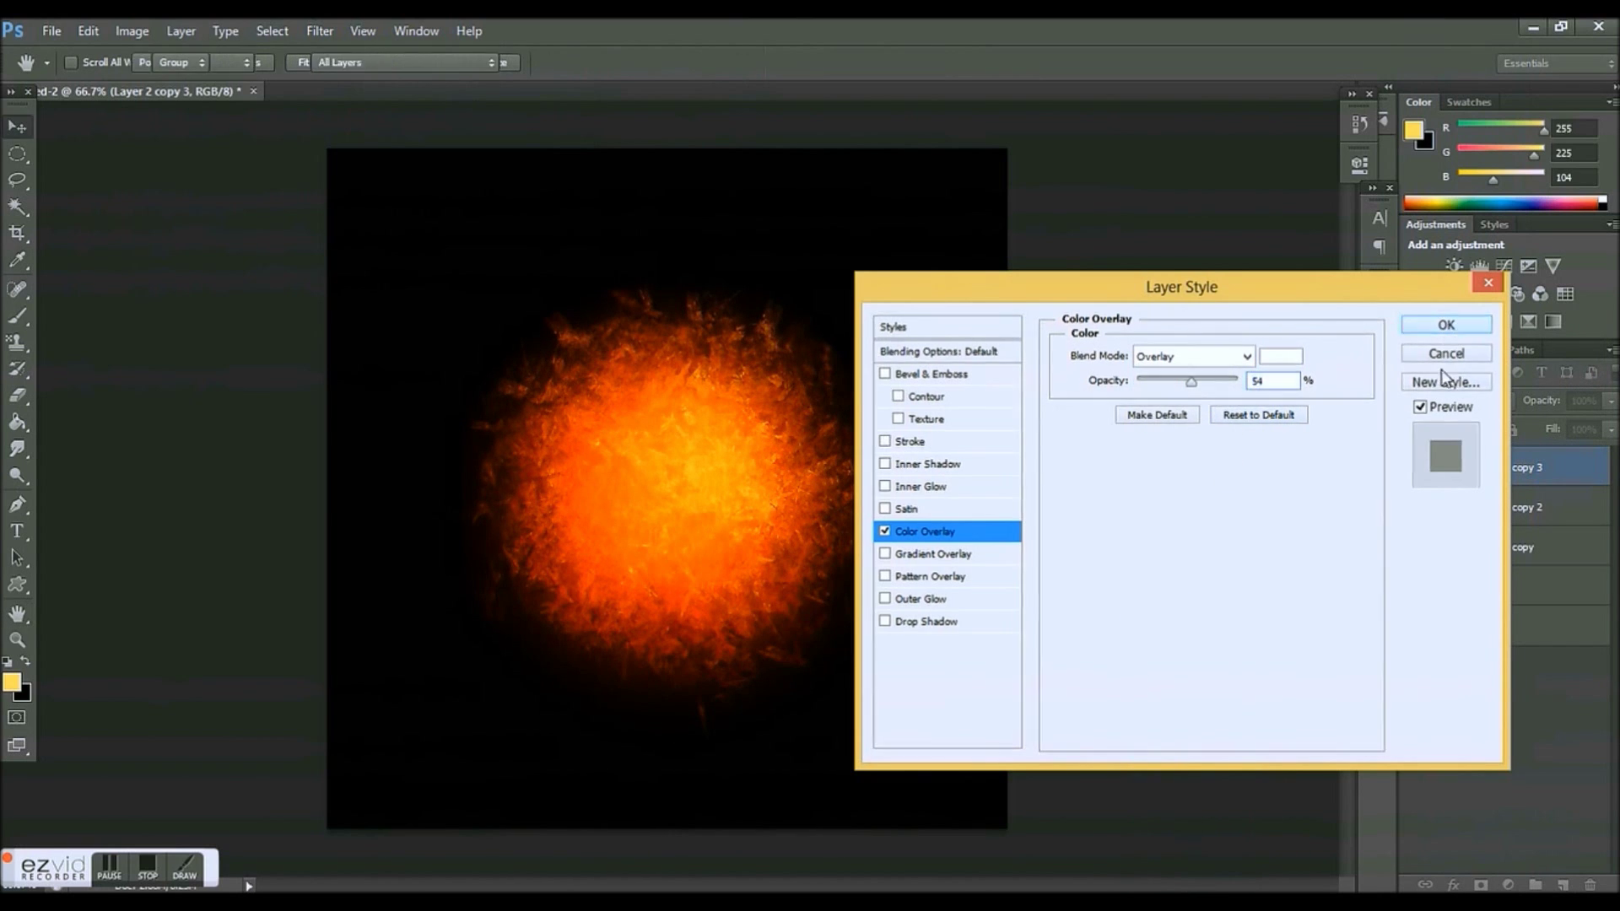
click(1447, 328)
click(1413, 469)
Compare the top fire layer on and off, then set its opacity to 69%.
click(1409, 470)
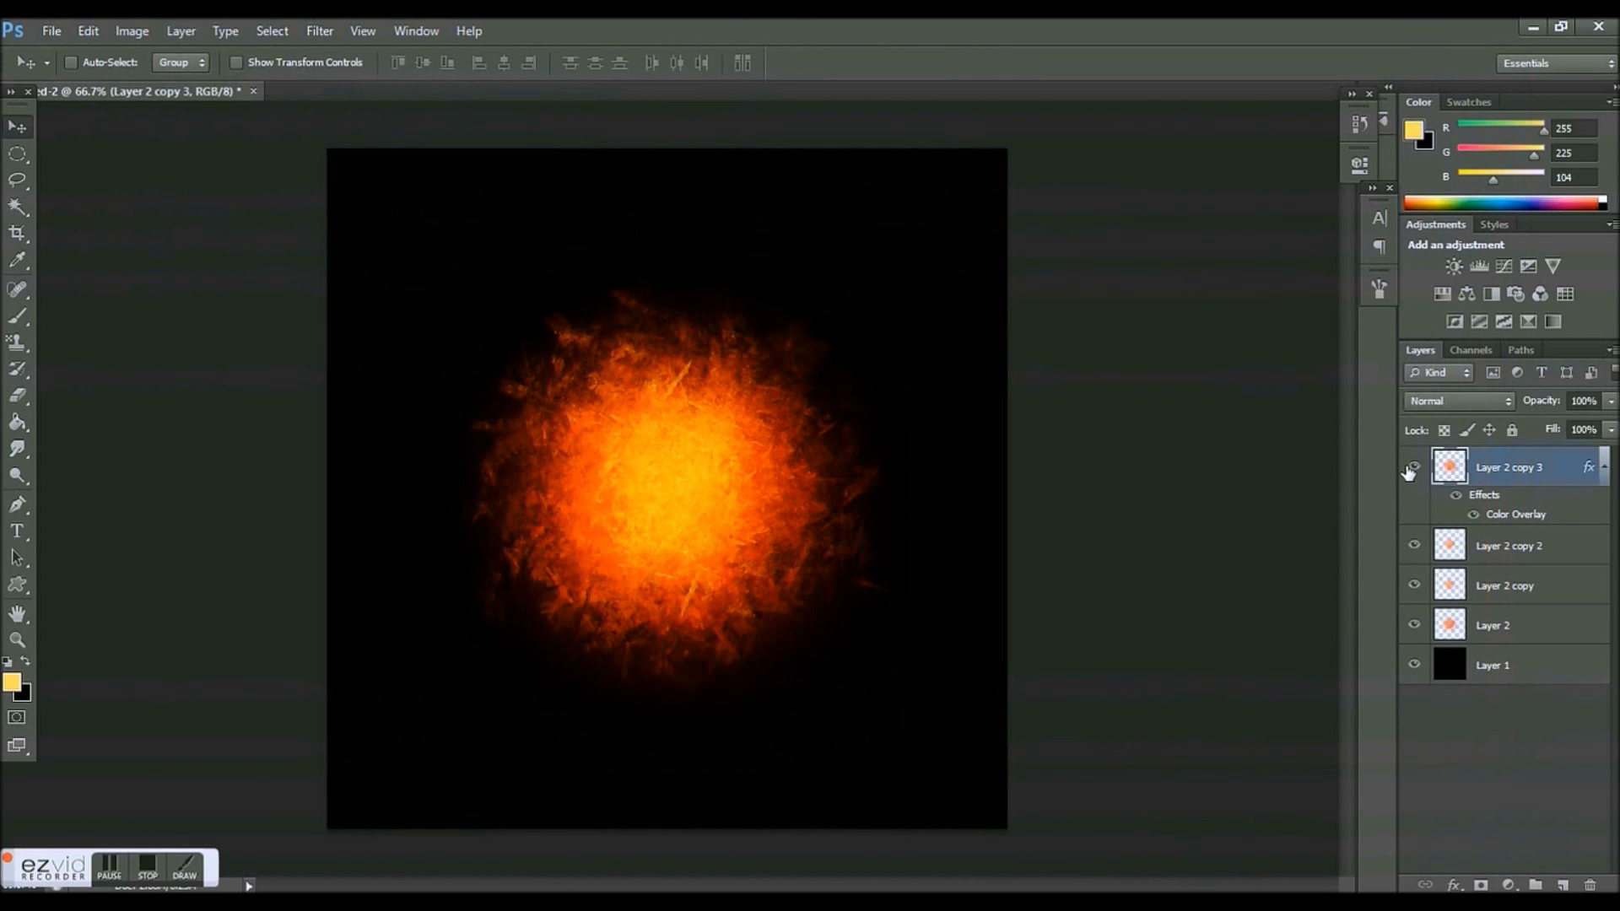
click(1410, 470)
click(1409, 470)
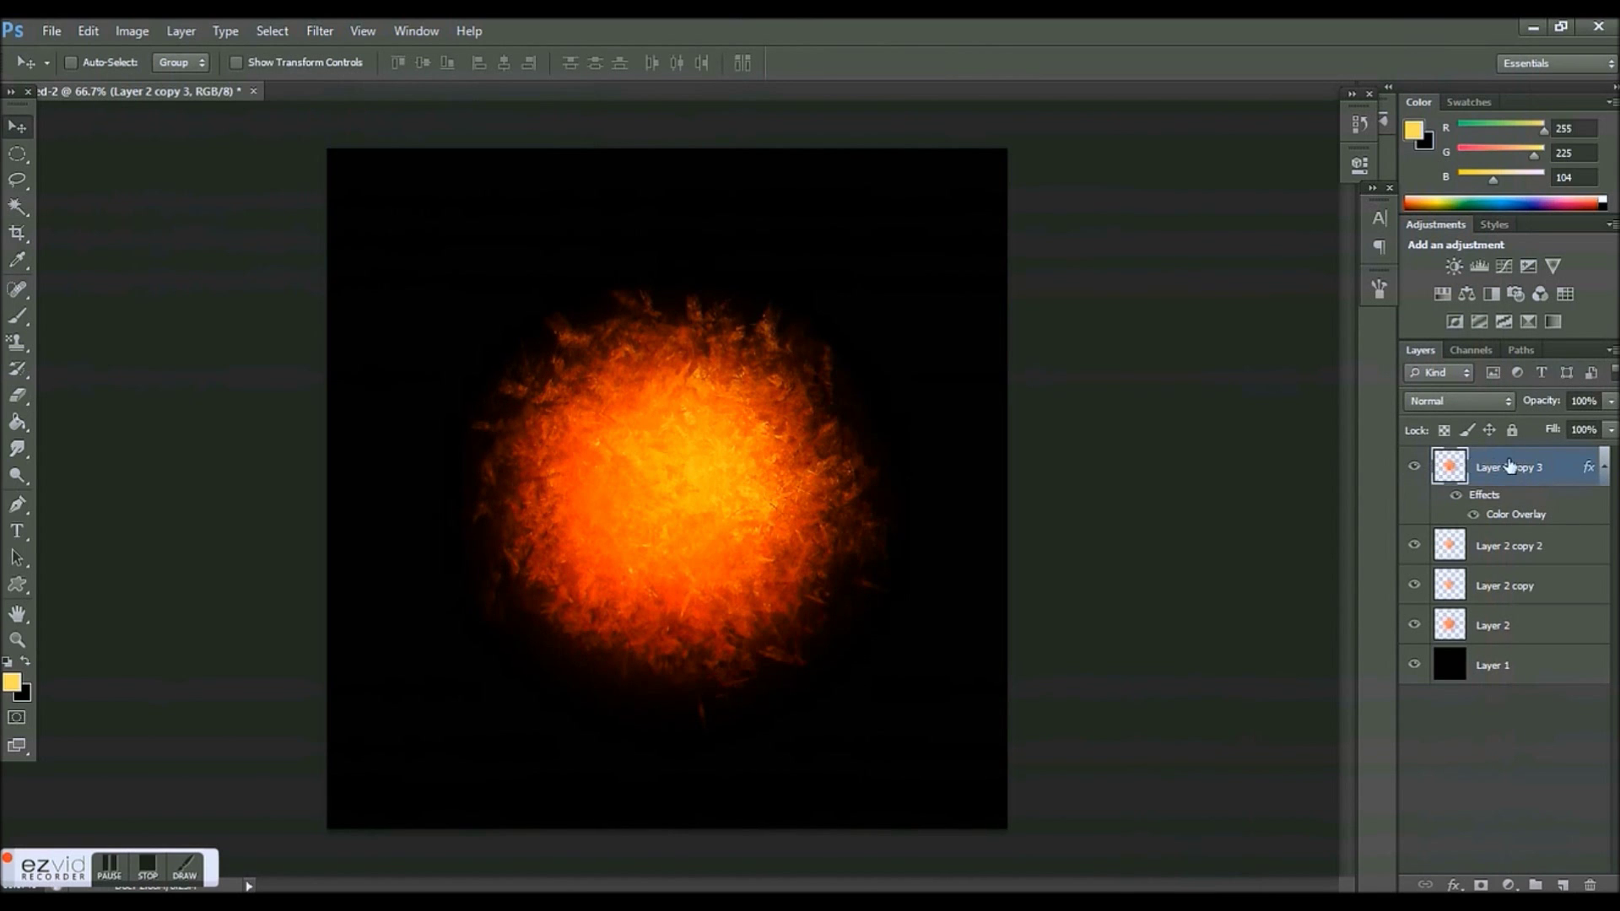
drag(1542, 402, 1483, 417)
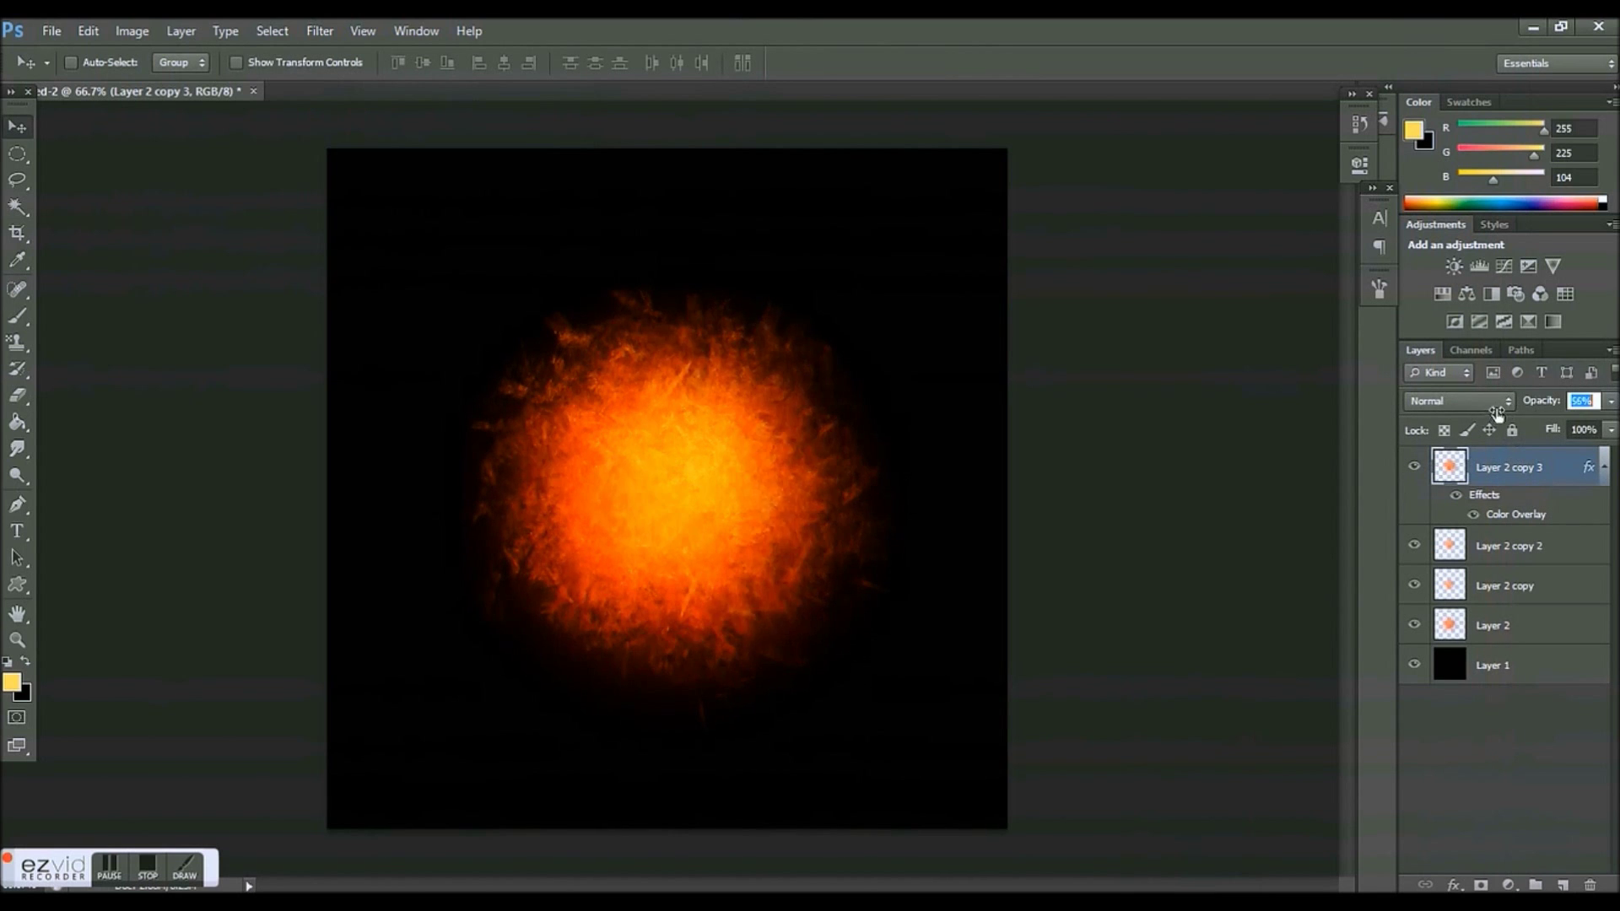
key(Return)
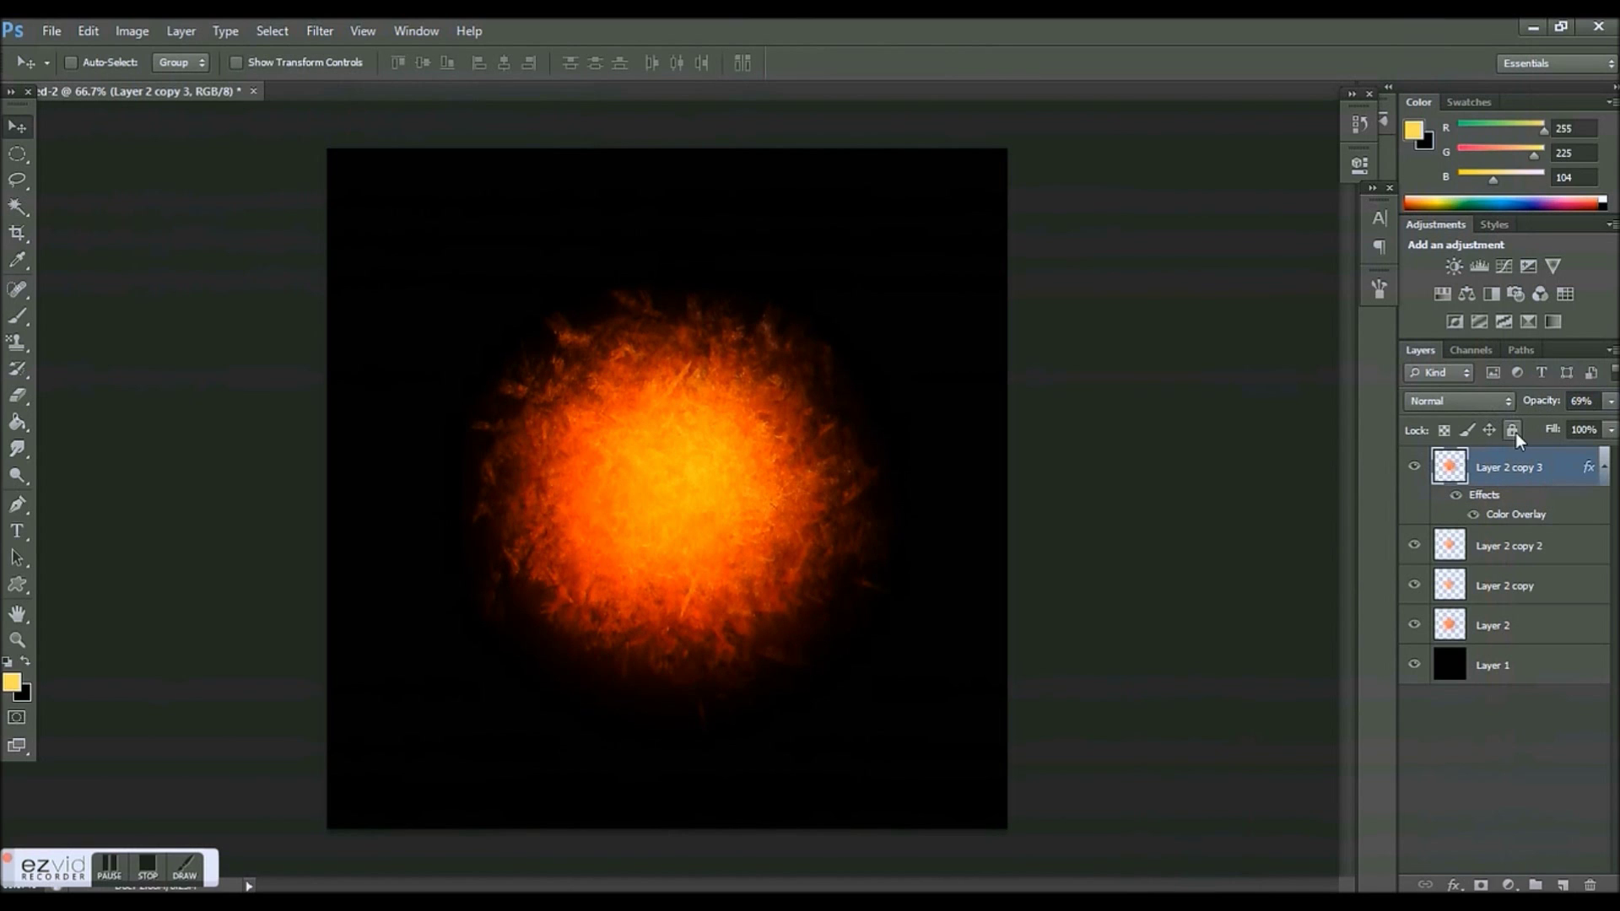
Merge the four fire layers into one and nudge the fireball slightly up-left.
shift+click(1501, 641)
right_click(1501, 624)
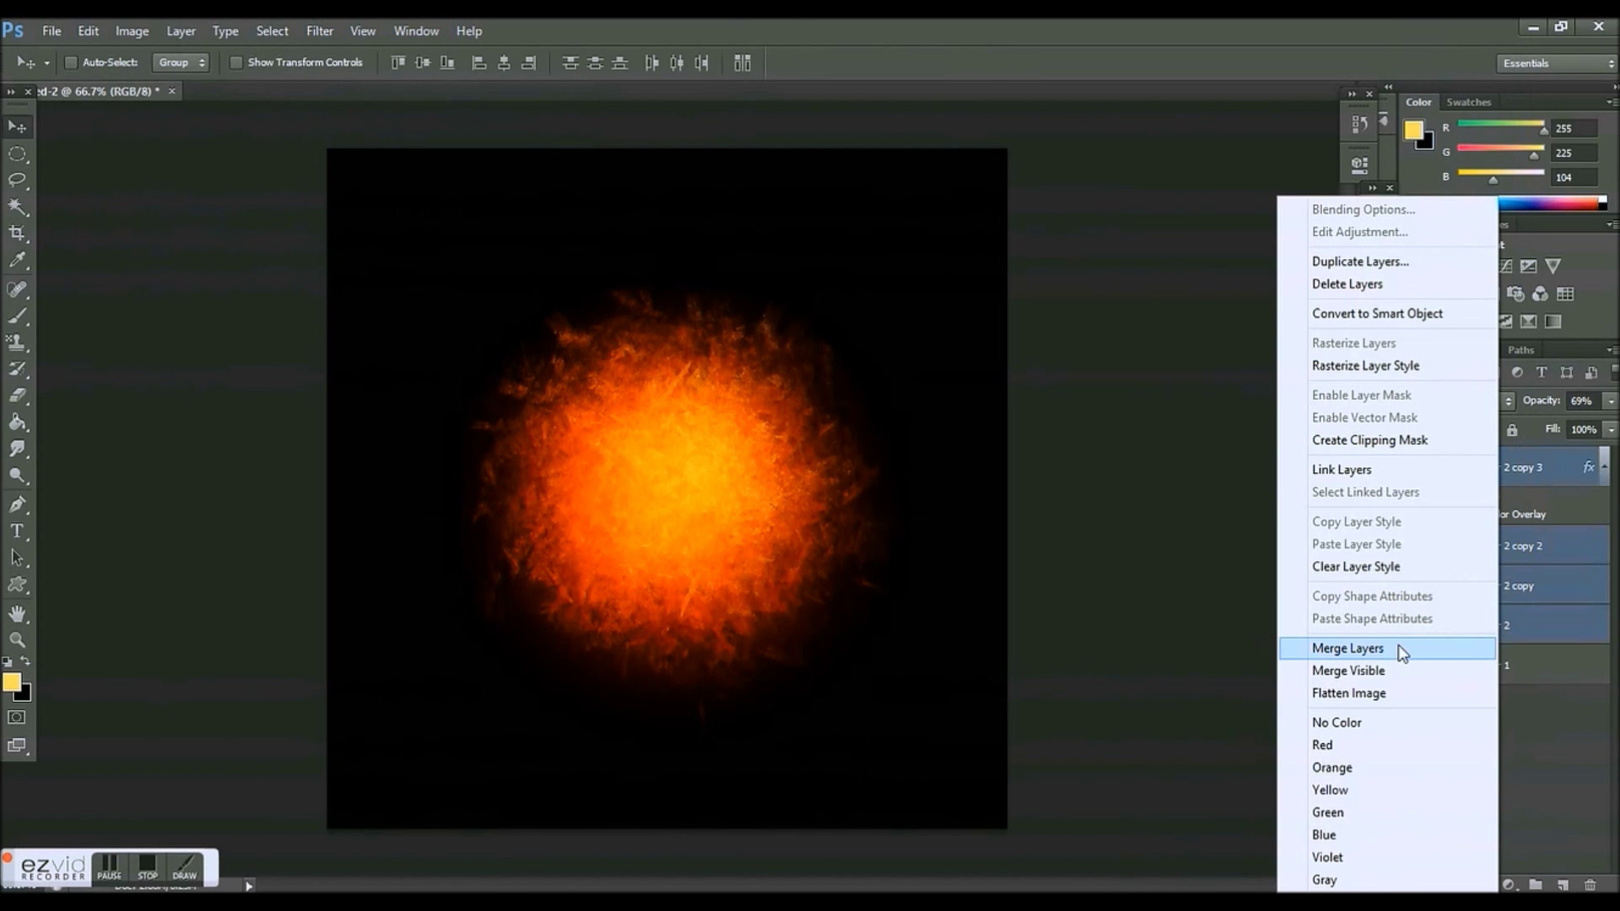
click(1399, 646)
mouse_move(491, 474)
mouse_down()
mouse_move(500, 463)
mouse_move(455, 440)
mouse_move(493, 471)
mouse_up()
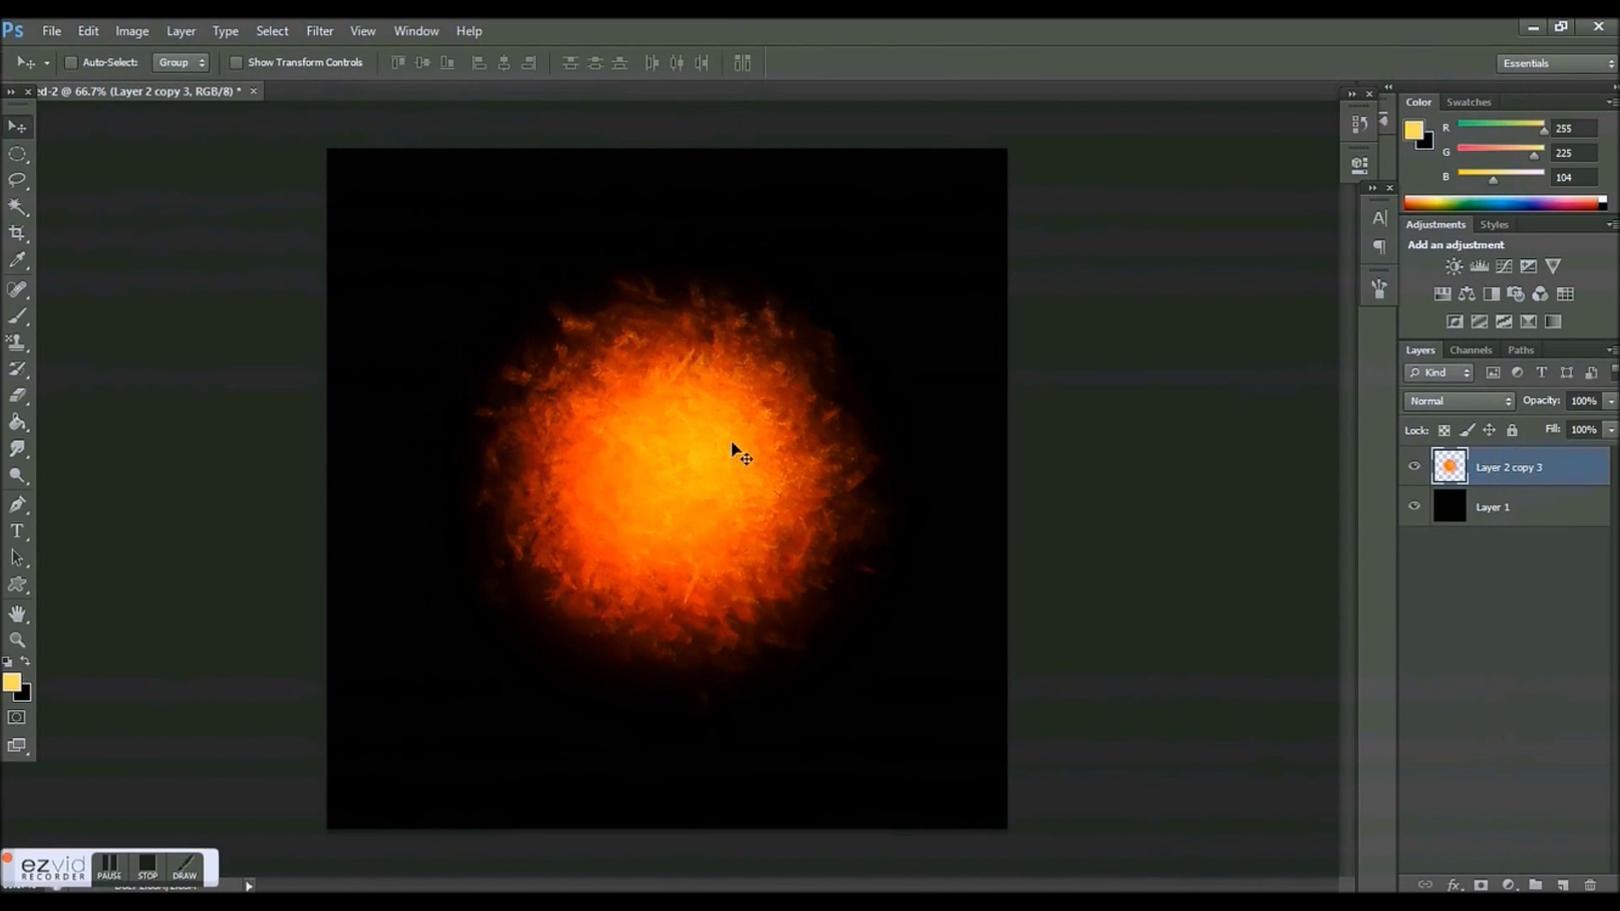
click(132, 31)
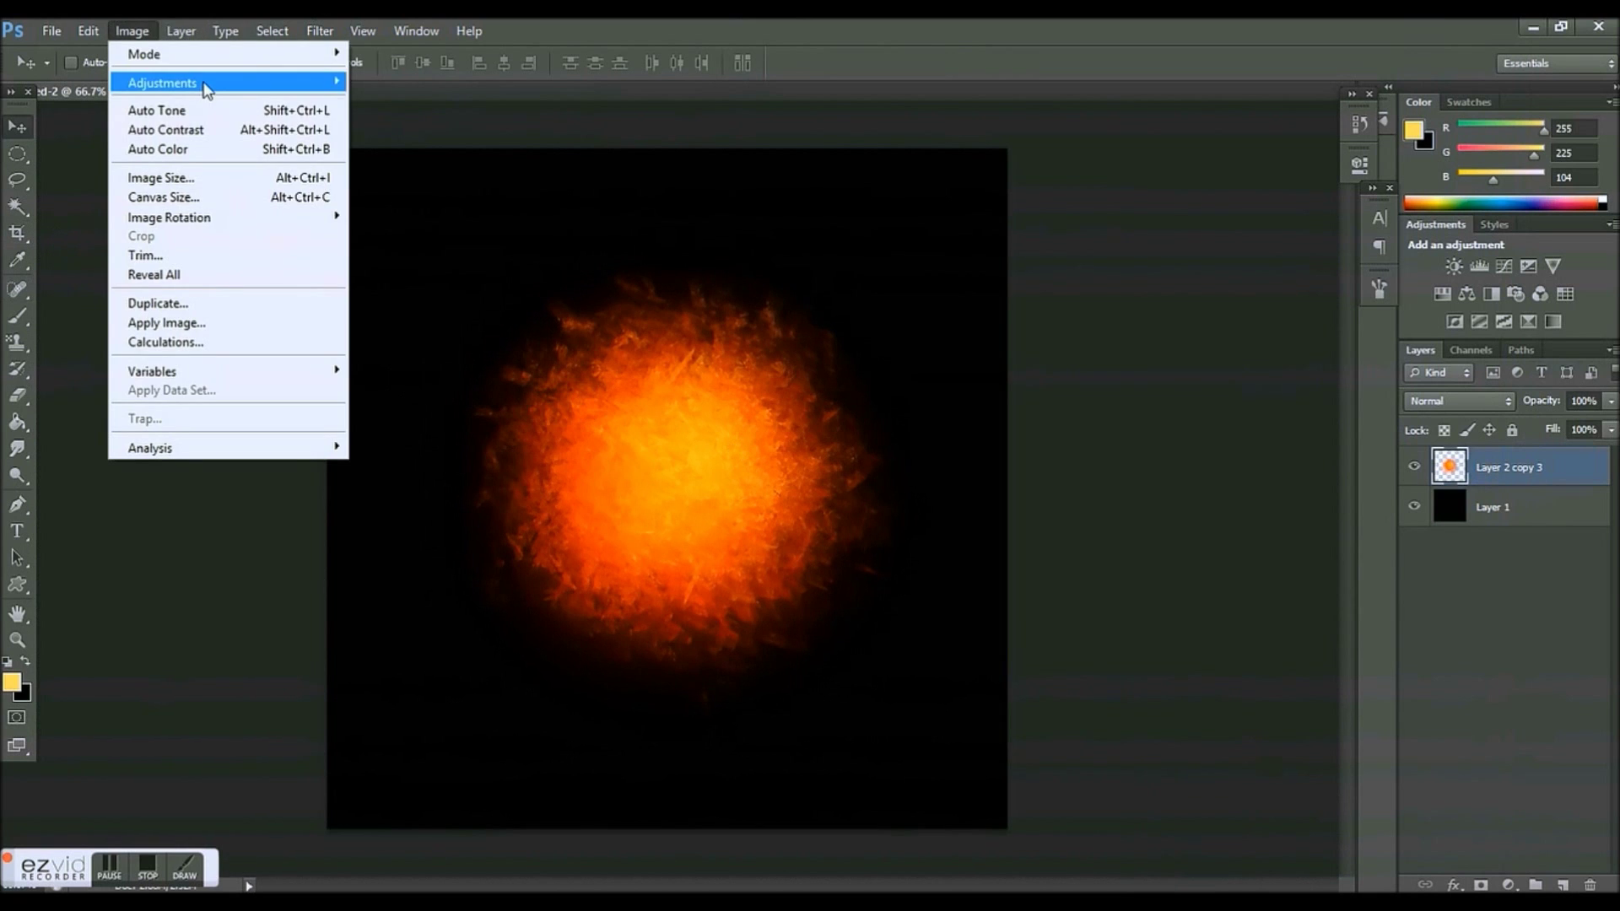
Preview Brightness/Contrast at -77 on the fireball, then cancel to keep the original brightness.
mouse_move(211, 81)
click(434, 82)
drag(975, 424, 1040, 426)
click(1135, 439)
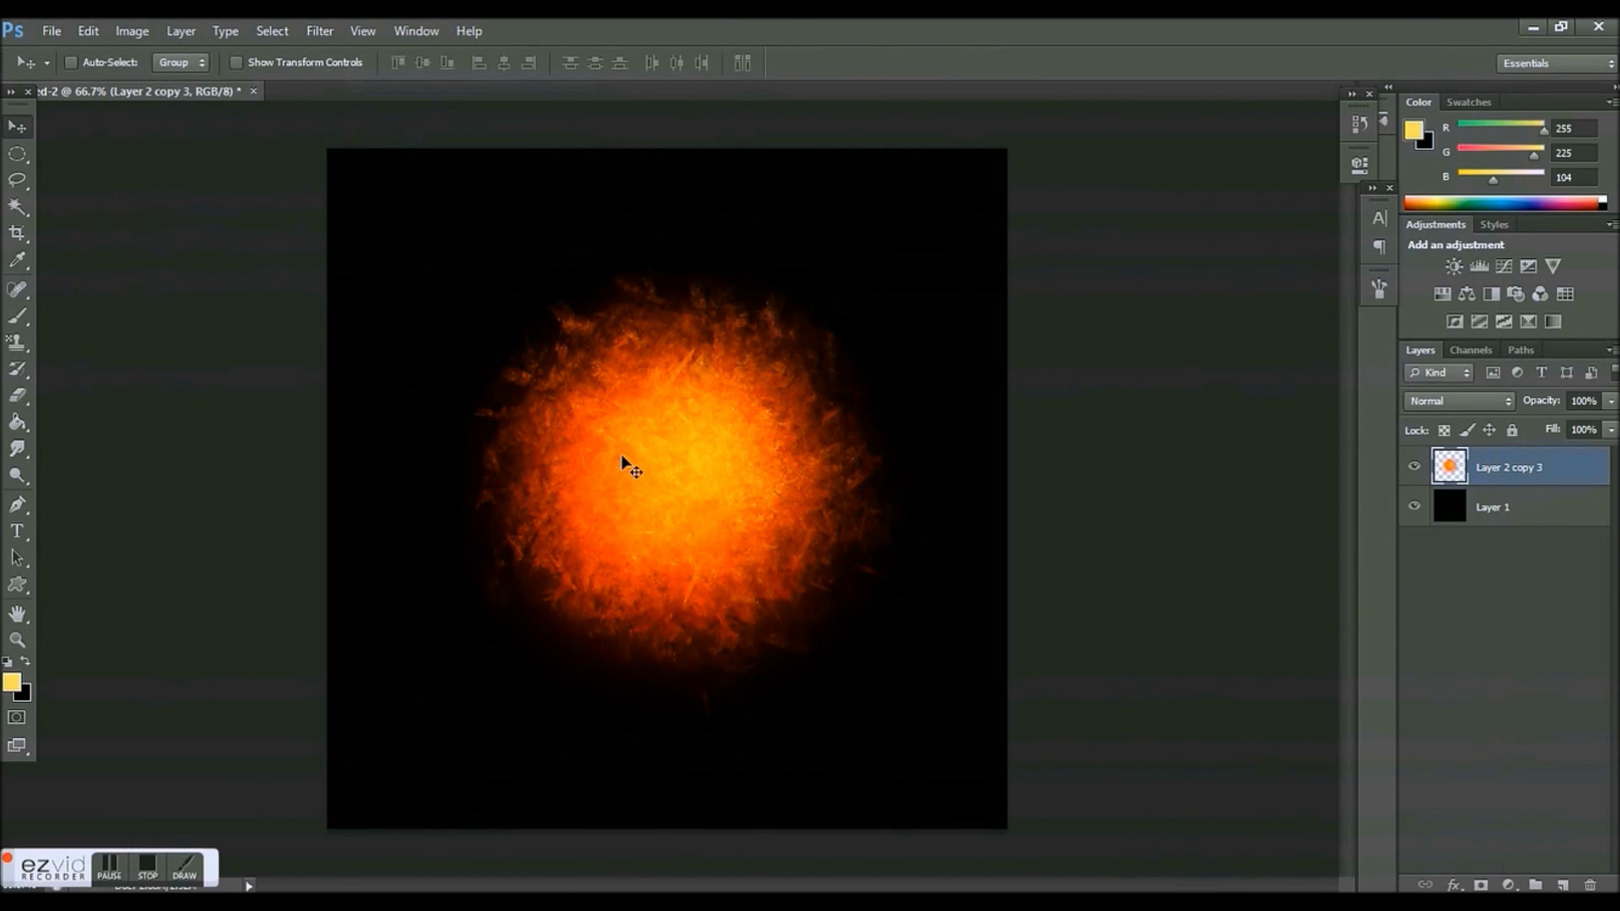
Open and close the foreground Color Picker unchanged, then switch to the Smudge tool.
click(17, 317)
click(12, 682)
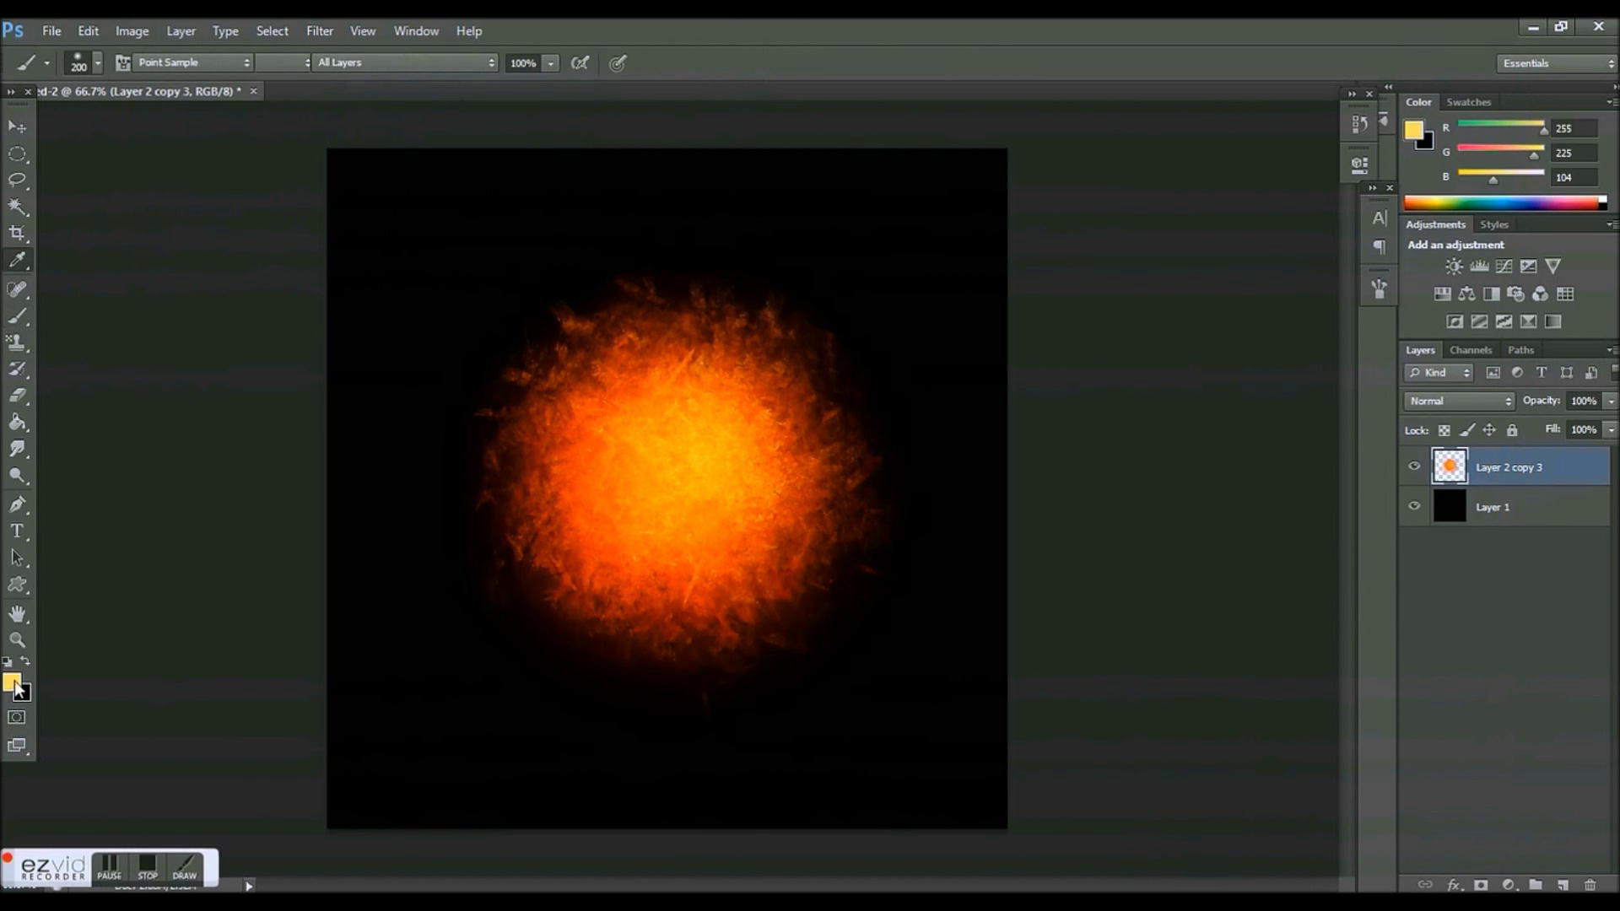
click(1568, 404)
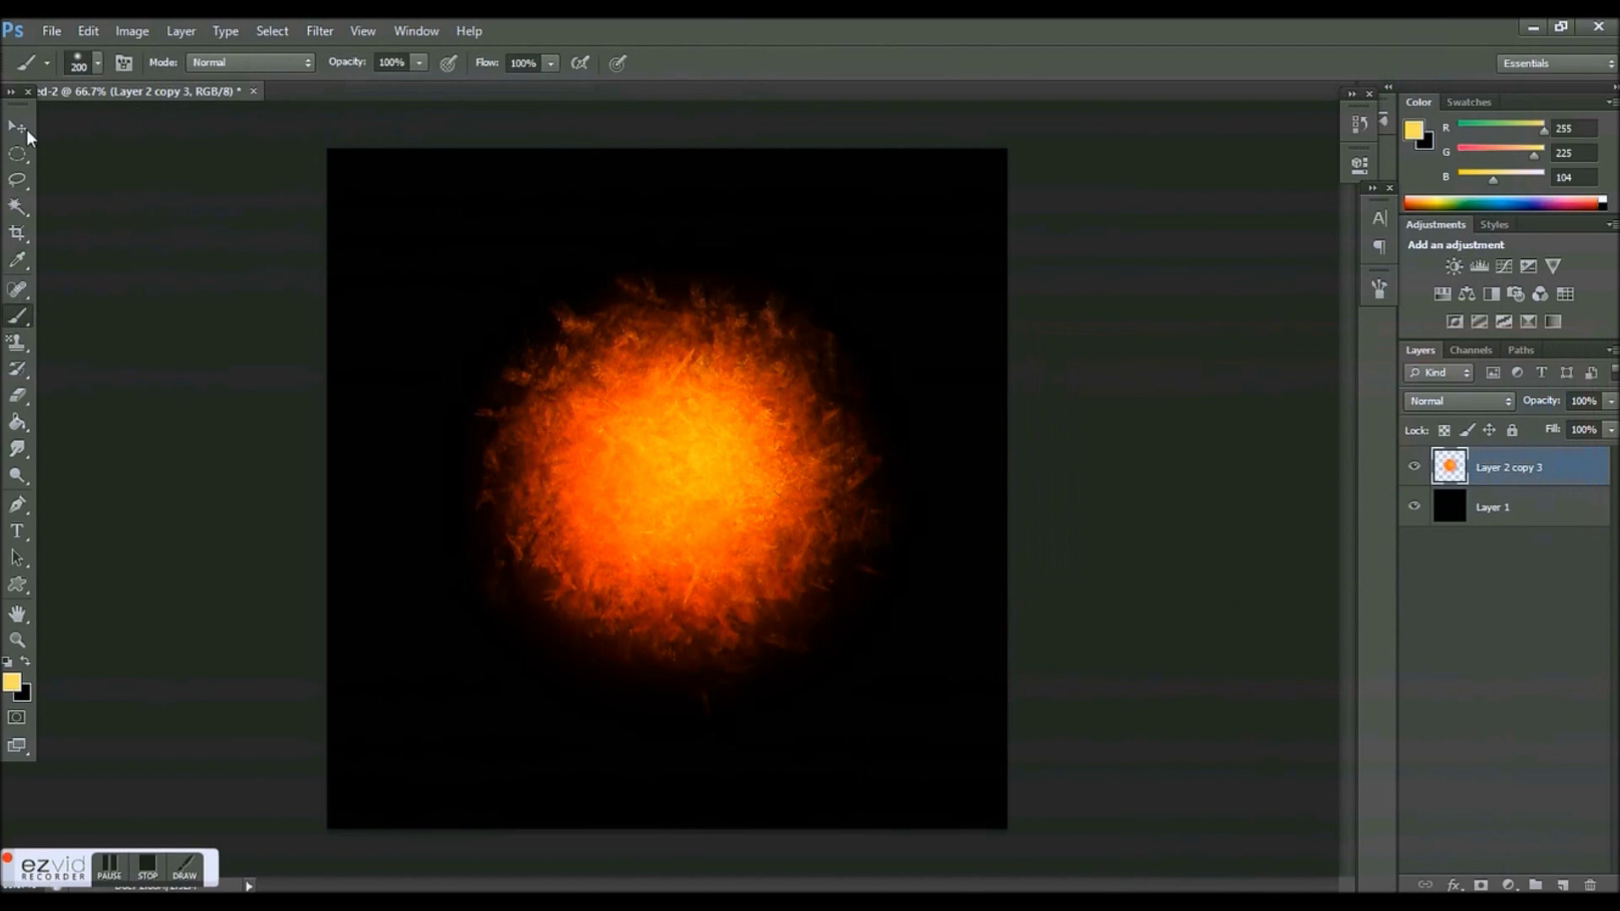
click(26, 128)
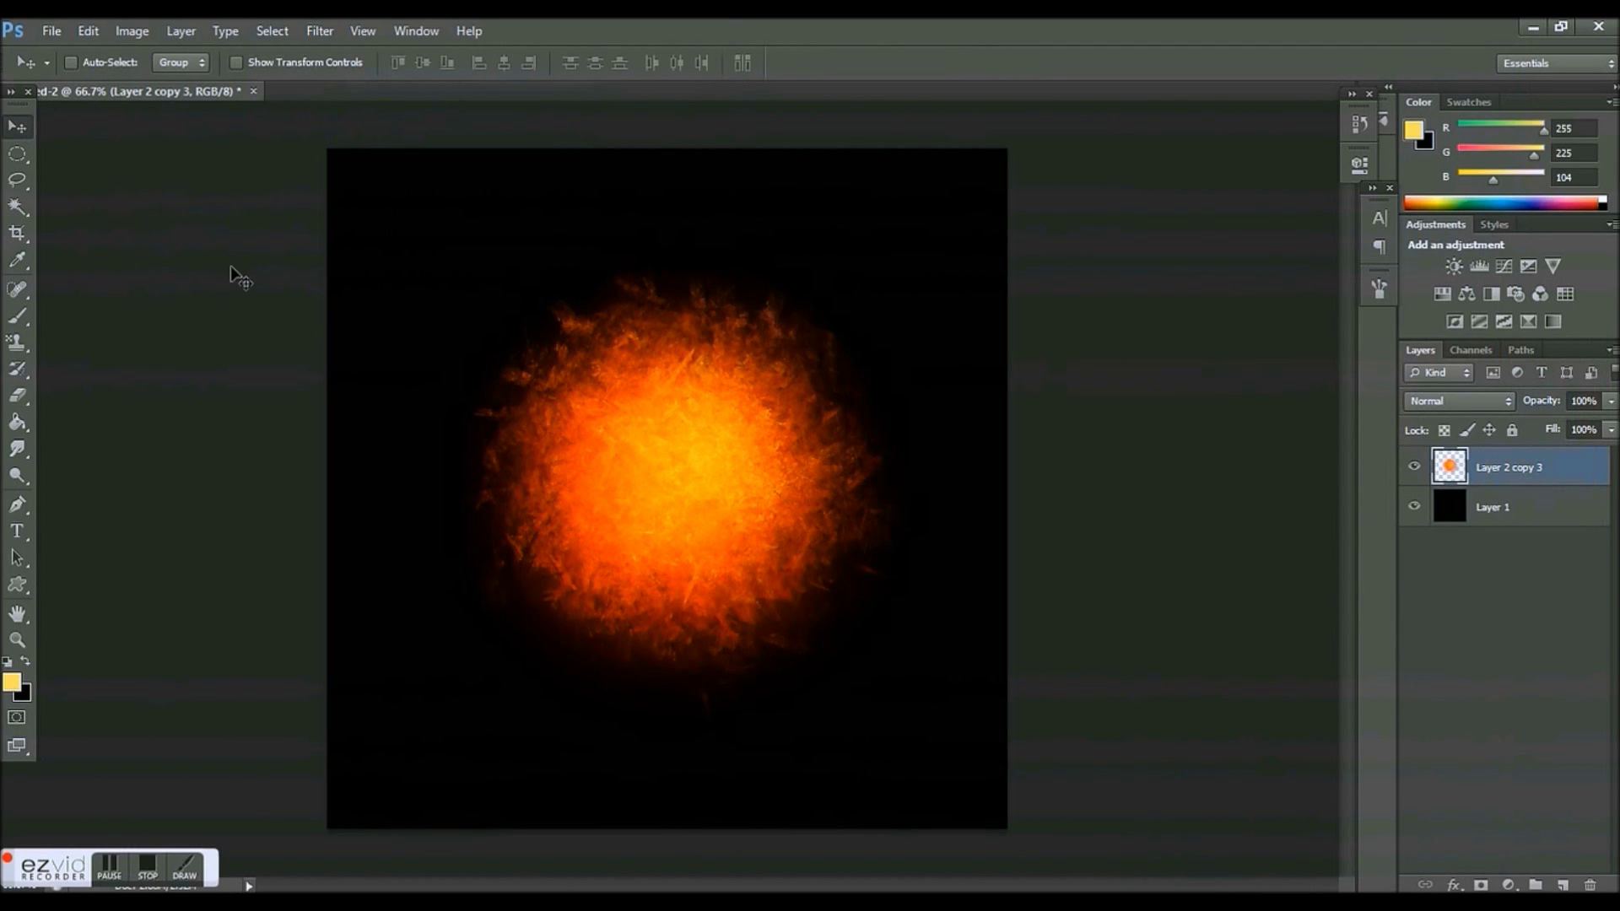
click(18, 449)
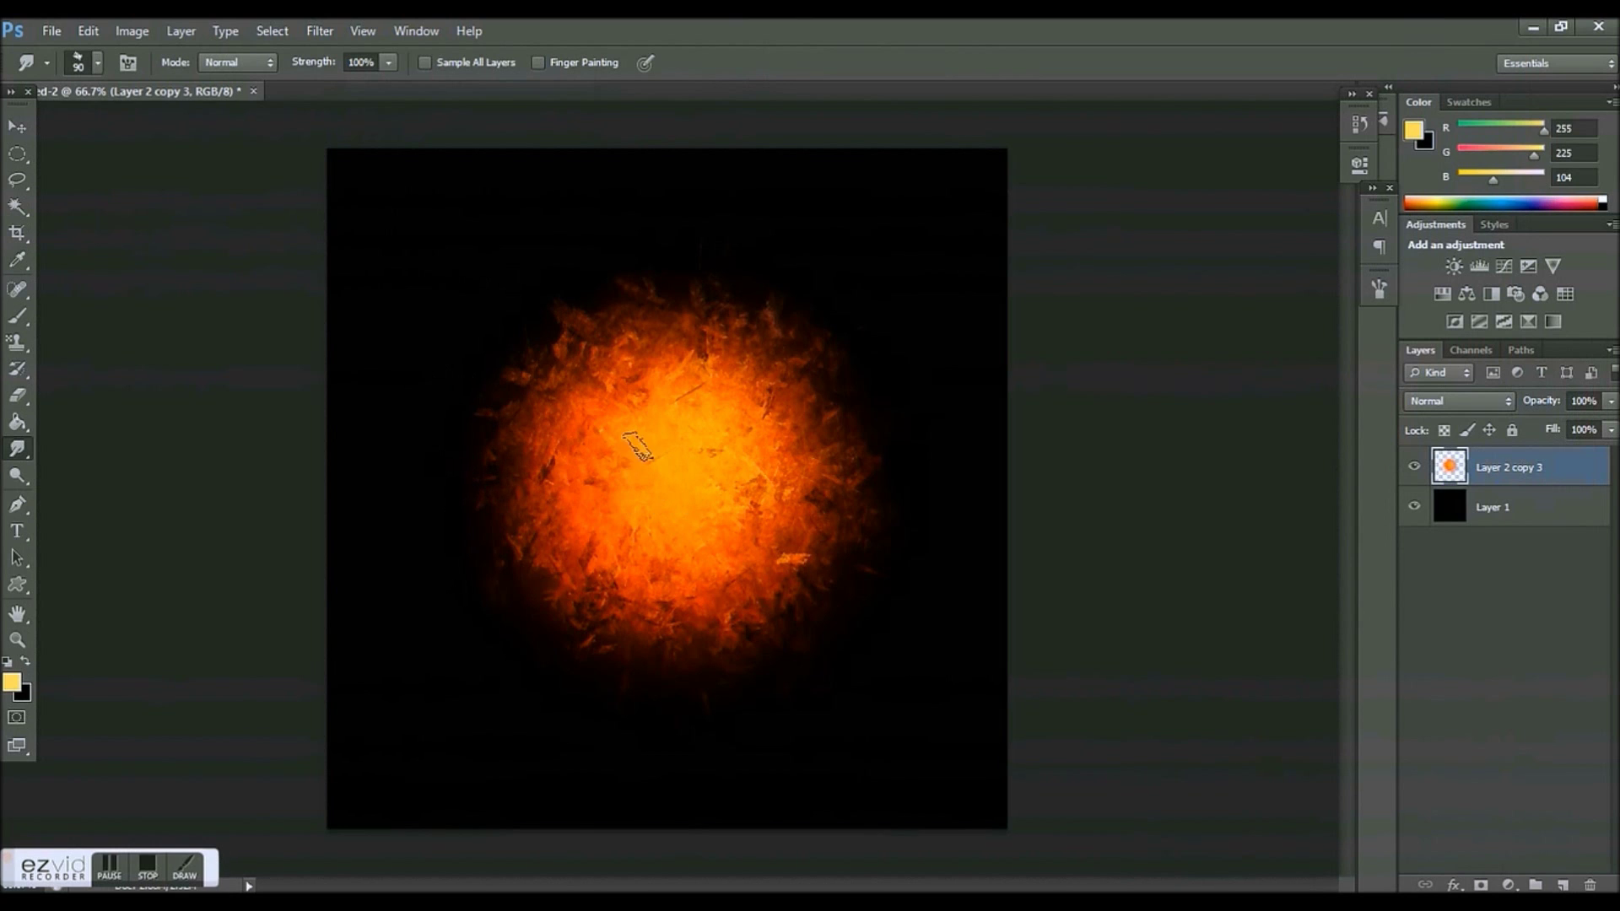
Smudge streaks into the fireball's lower-left edge, then drag the fireball slightly lower on the canvas.
drag(609, 497, 510, 586)
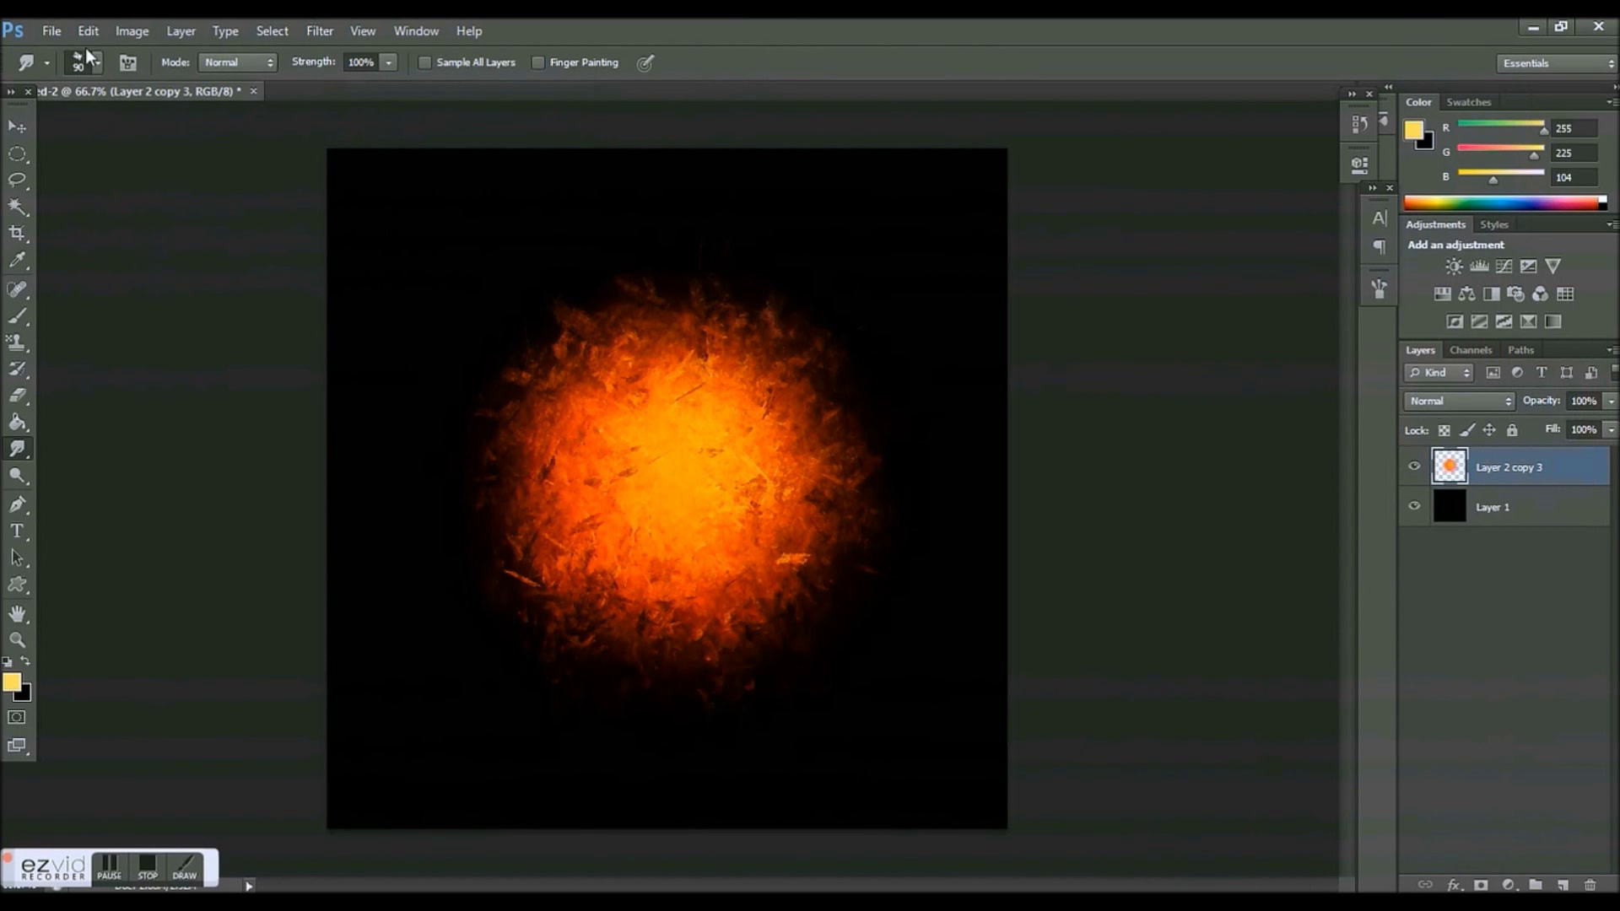
key(v)
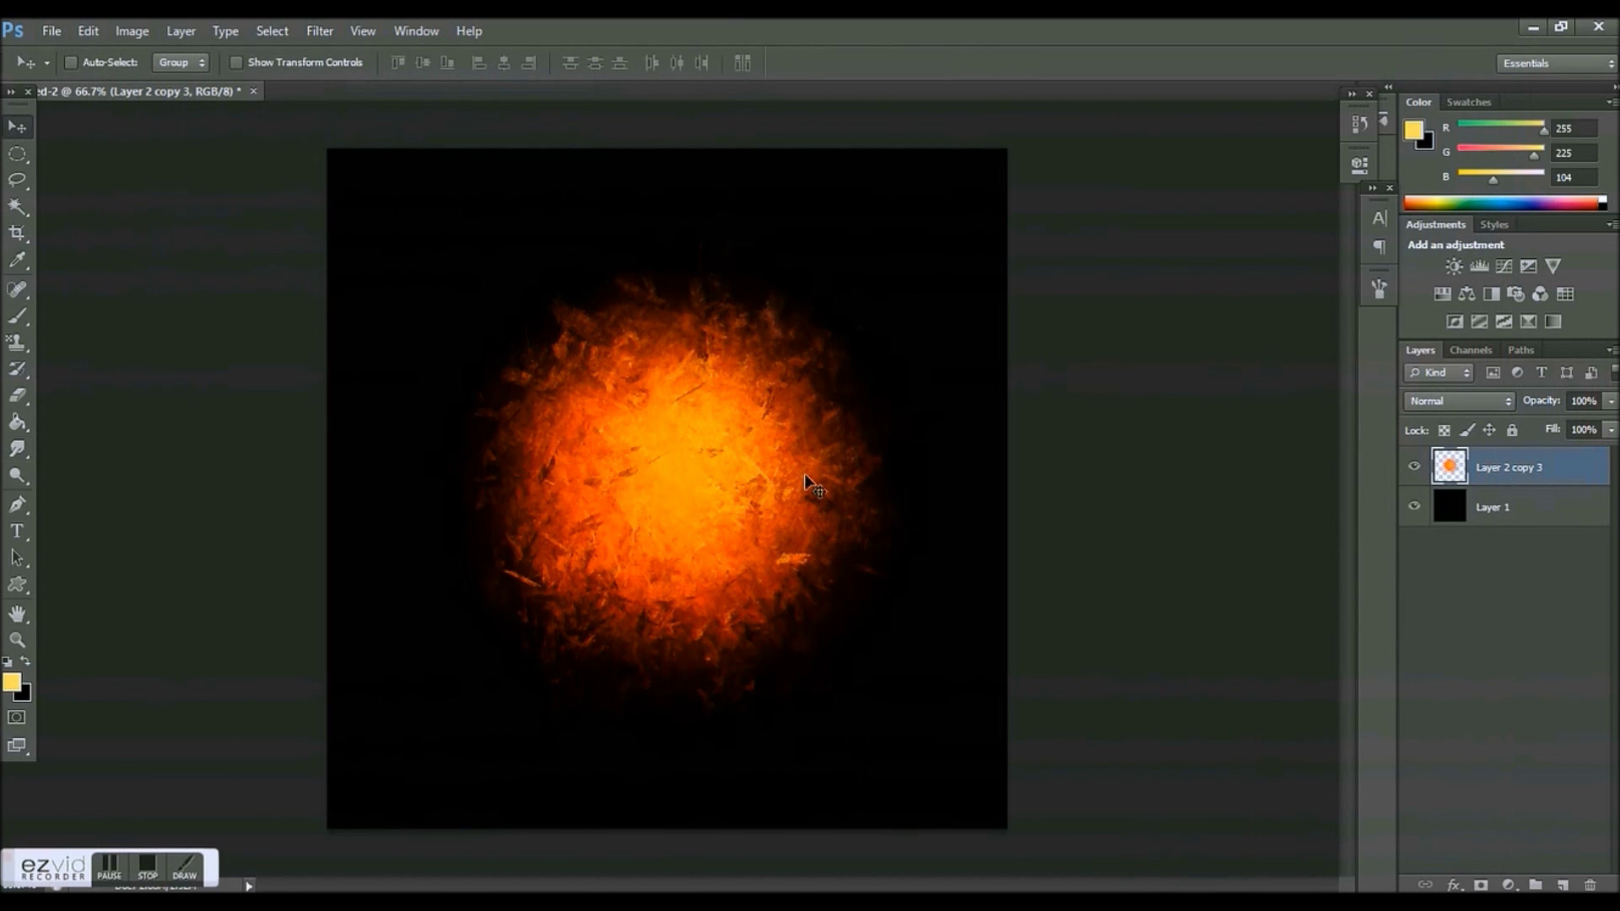
mouse_move(803, 474)
mouse_down()
mouse_move(502, 320)
mouse_move(346, 99)
mouse_move(782, 497)
mouse_move(722, 483)
mouse_up()
drag(730, 488, 695, 516)
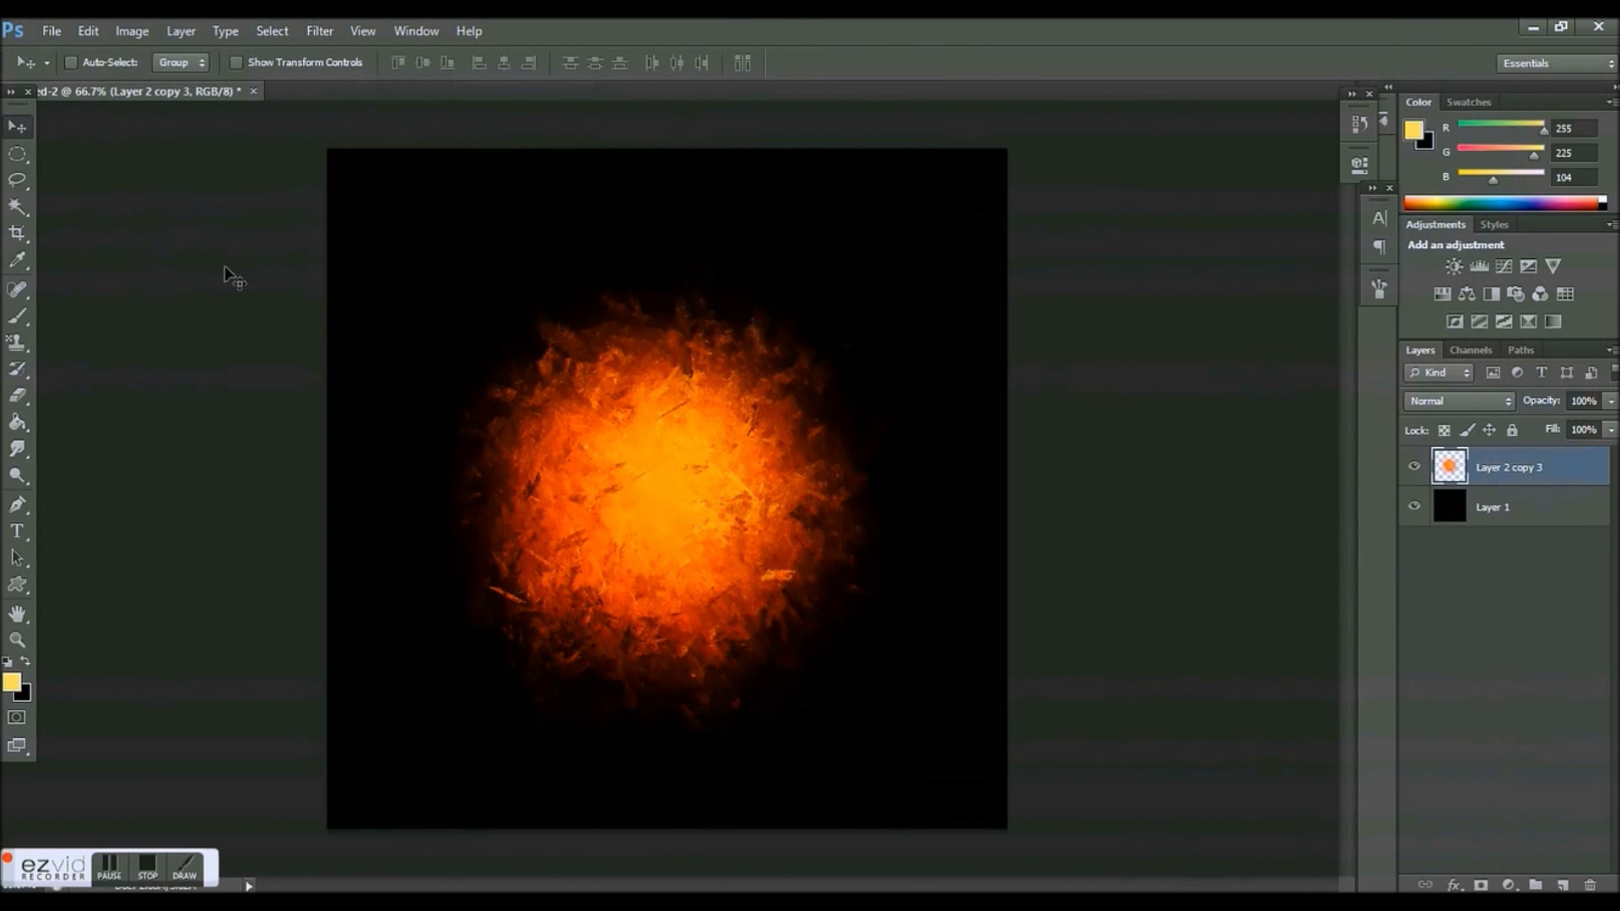
With black Layer 1 hidden, nudge the fireball slightly upward, then show Layer 1 again.
click(1414, 506)
drag(656, 447, 660, 456)
click(1414, 507)
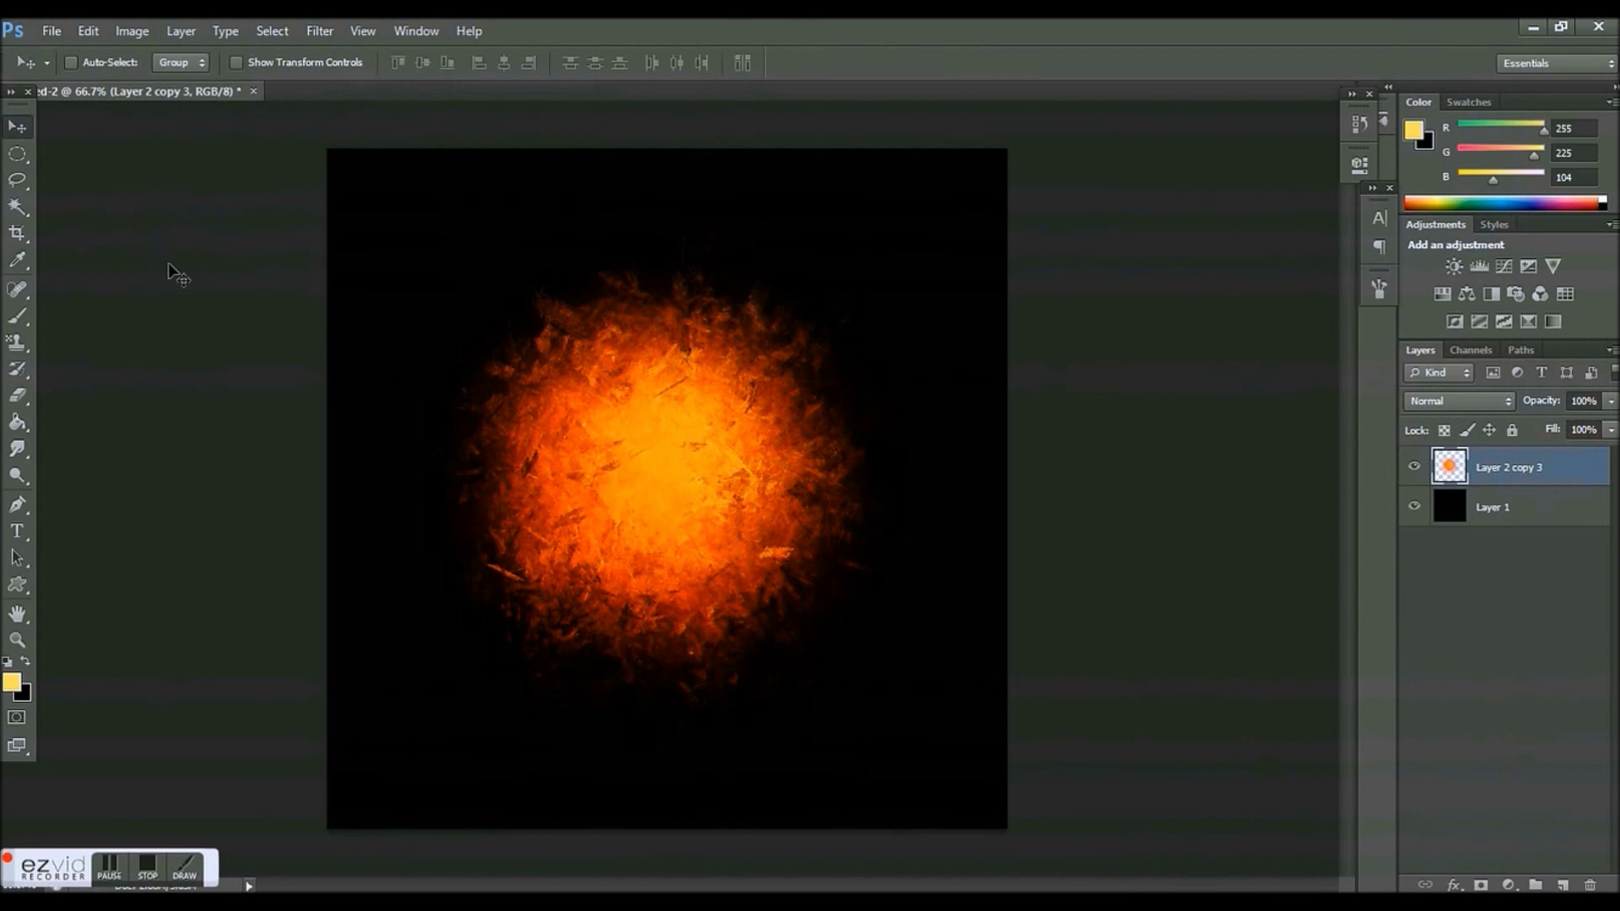
click(15, 453)
click(15, 128)
click(17, 154)
click(14, 132)
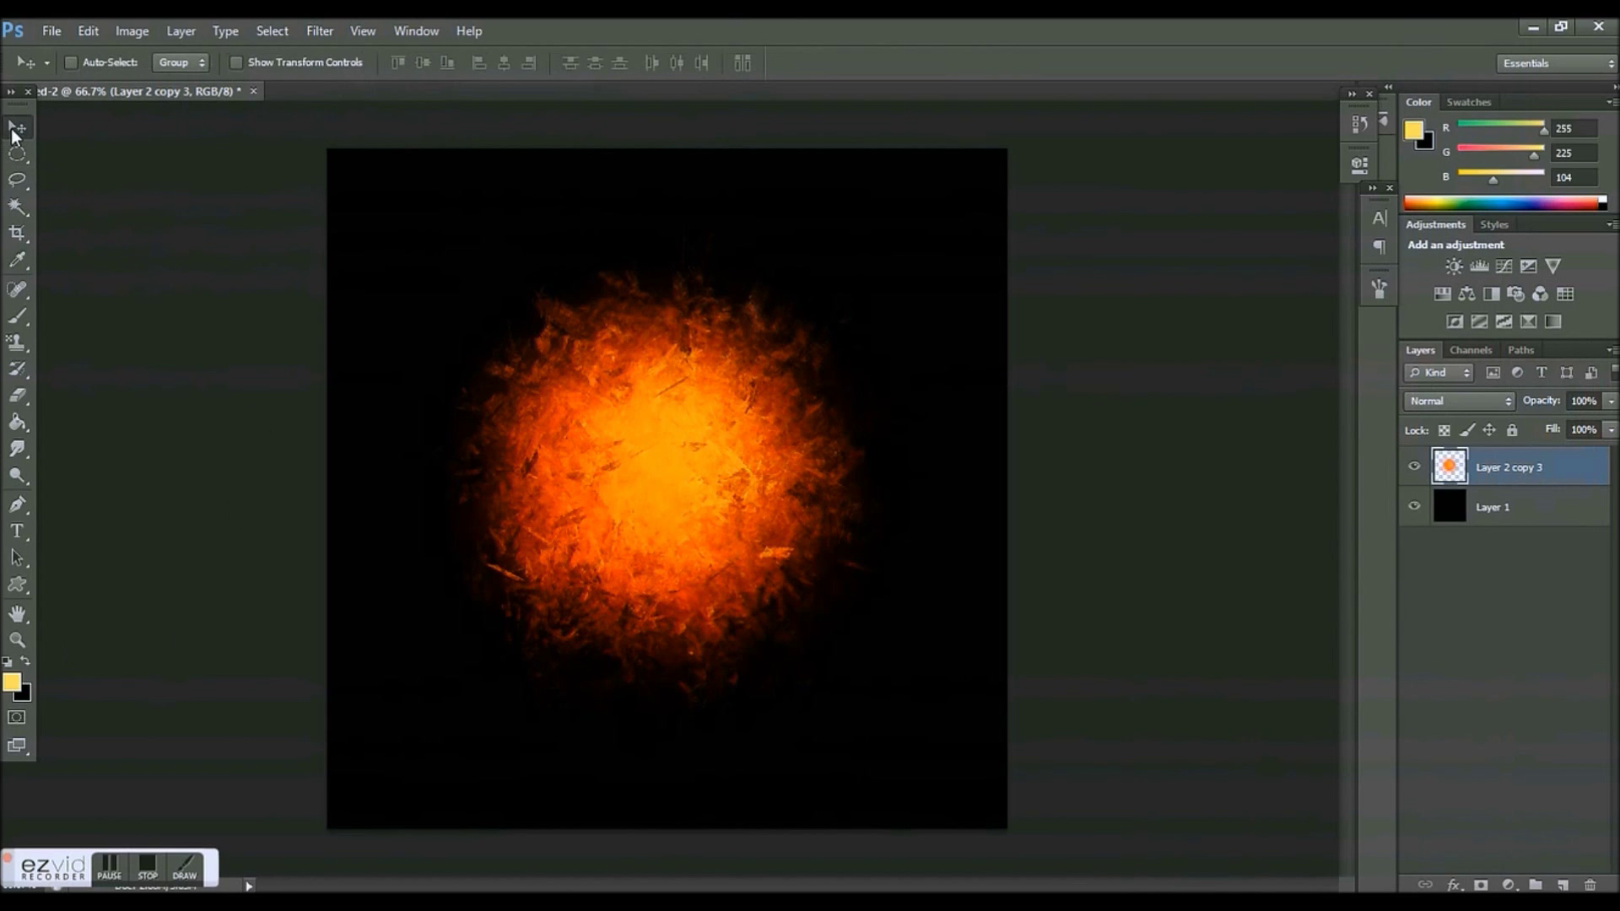